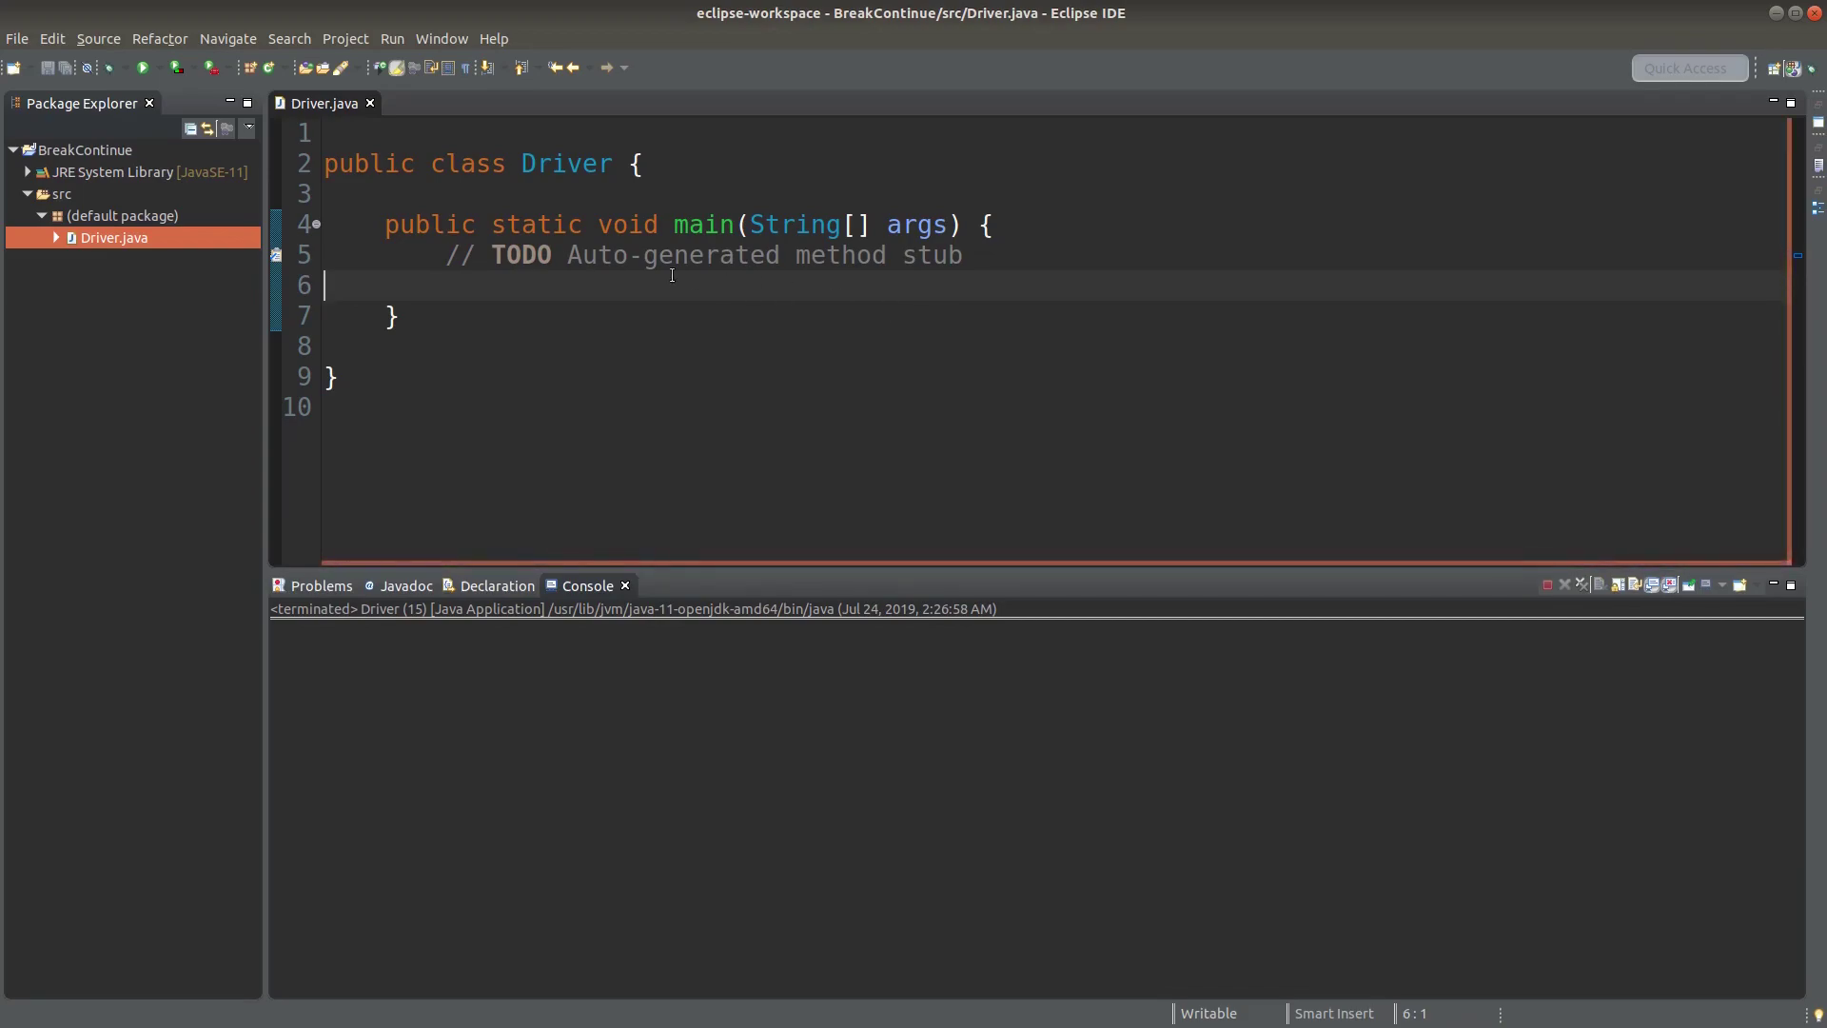
Replace the TODO comment with int declarations value = 0, endPoint = 6 and step = 6.
click(447, 254)
drag(447, 254, 1036, 269)
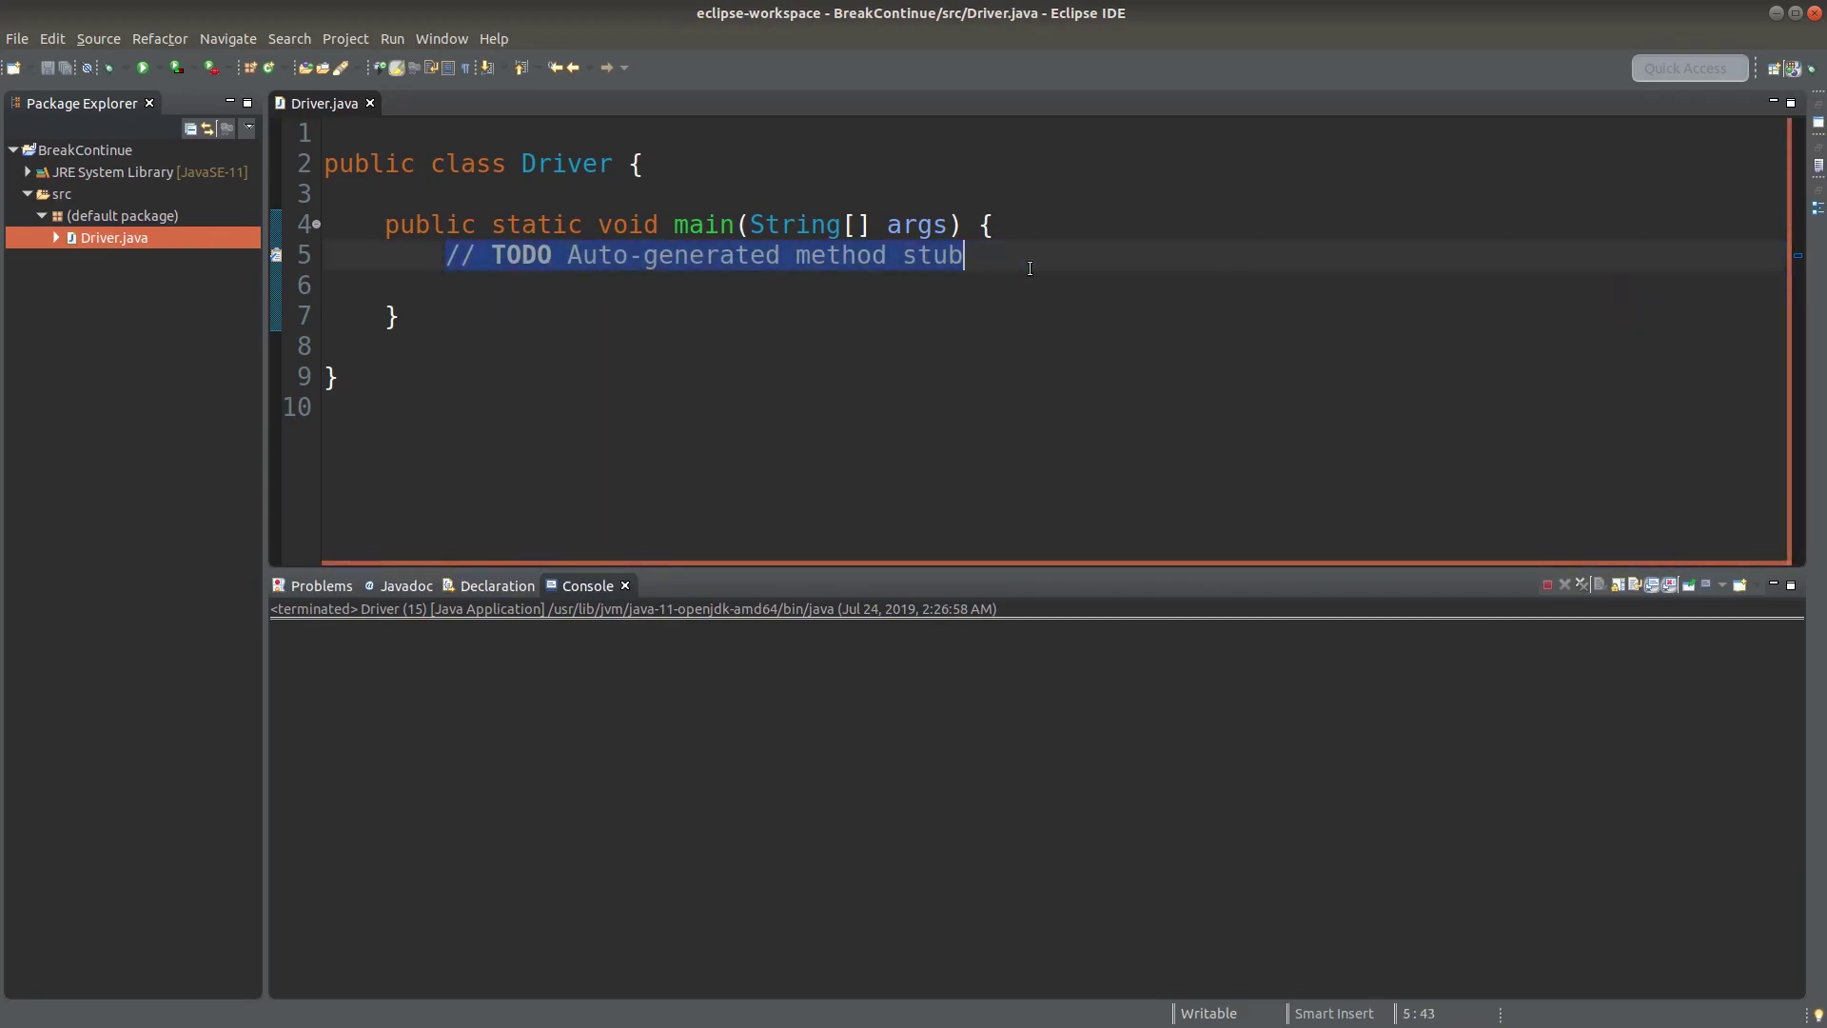
key(BackSpace)
text(int v)
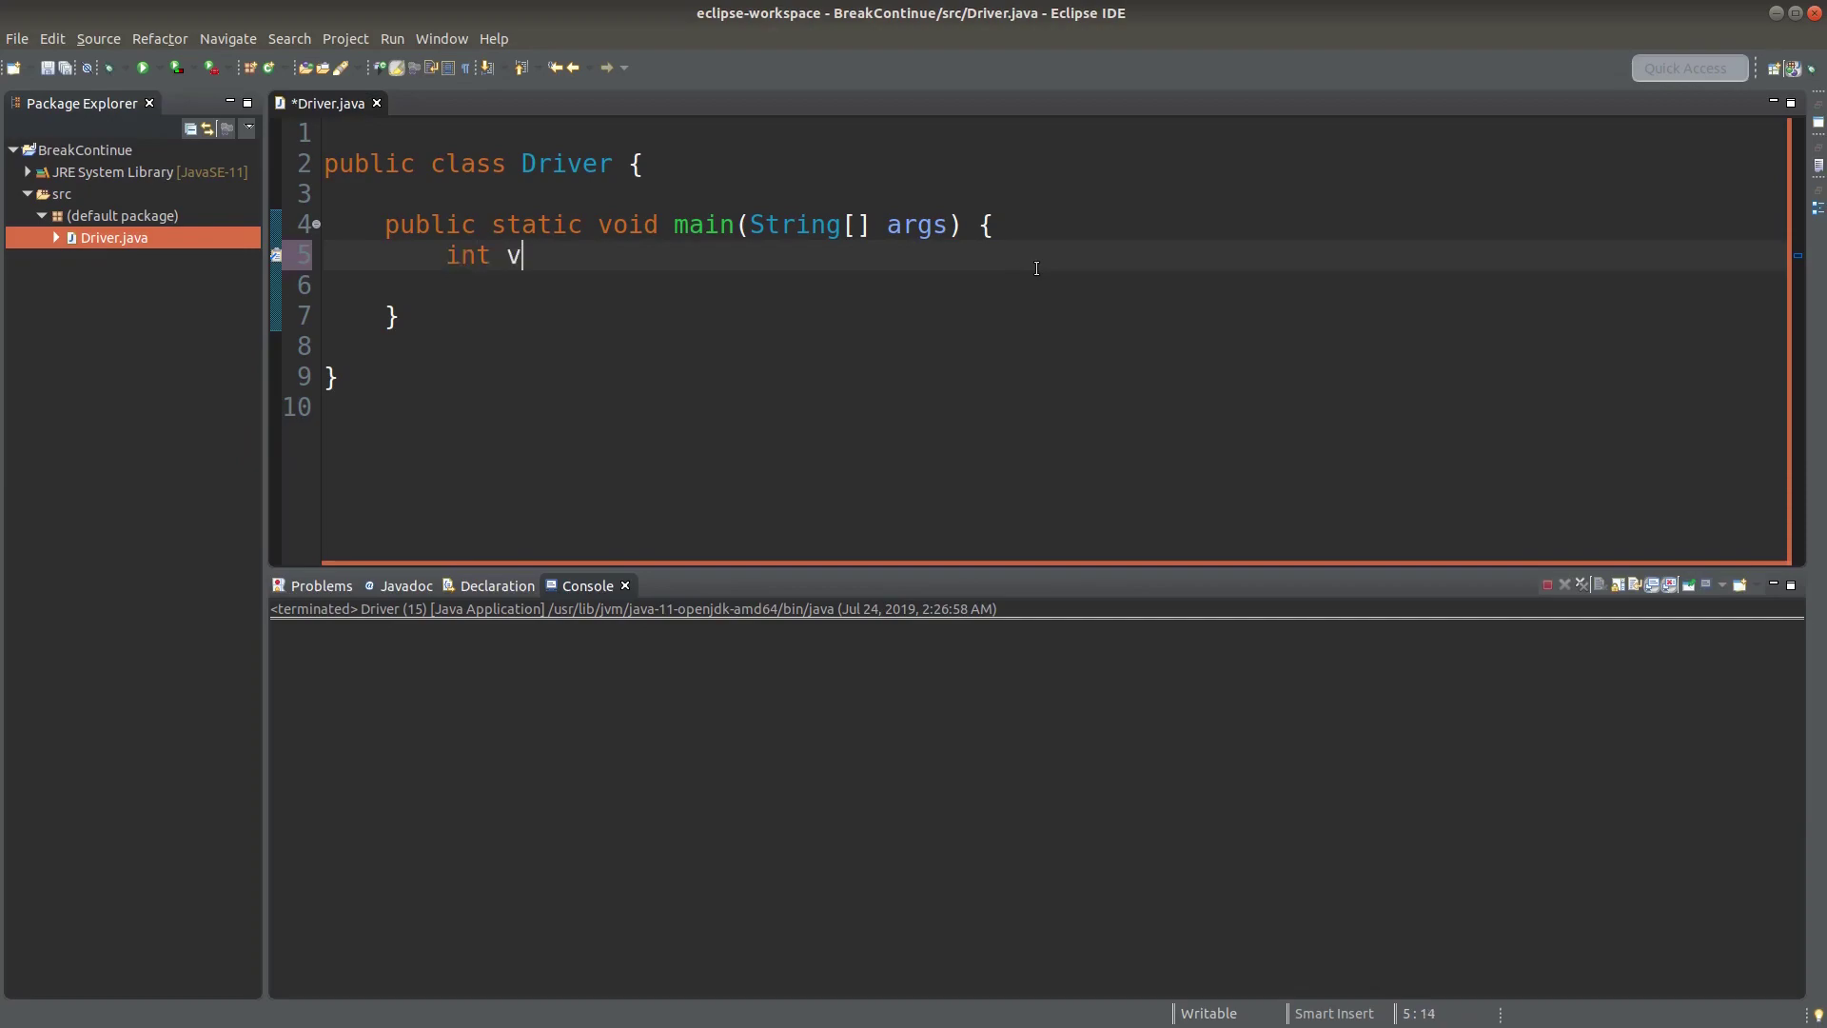
text(alue = 0;)
key(Return)
text(in)
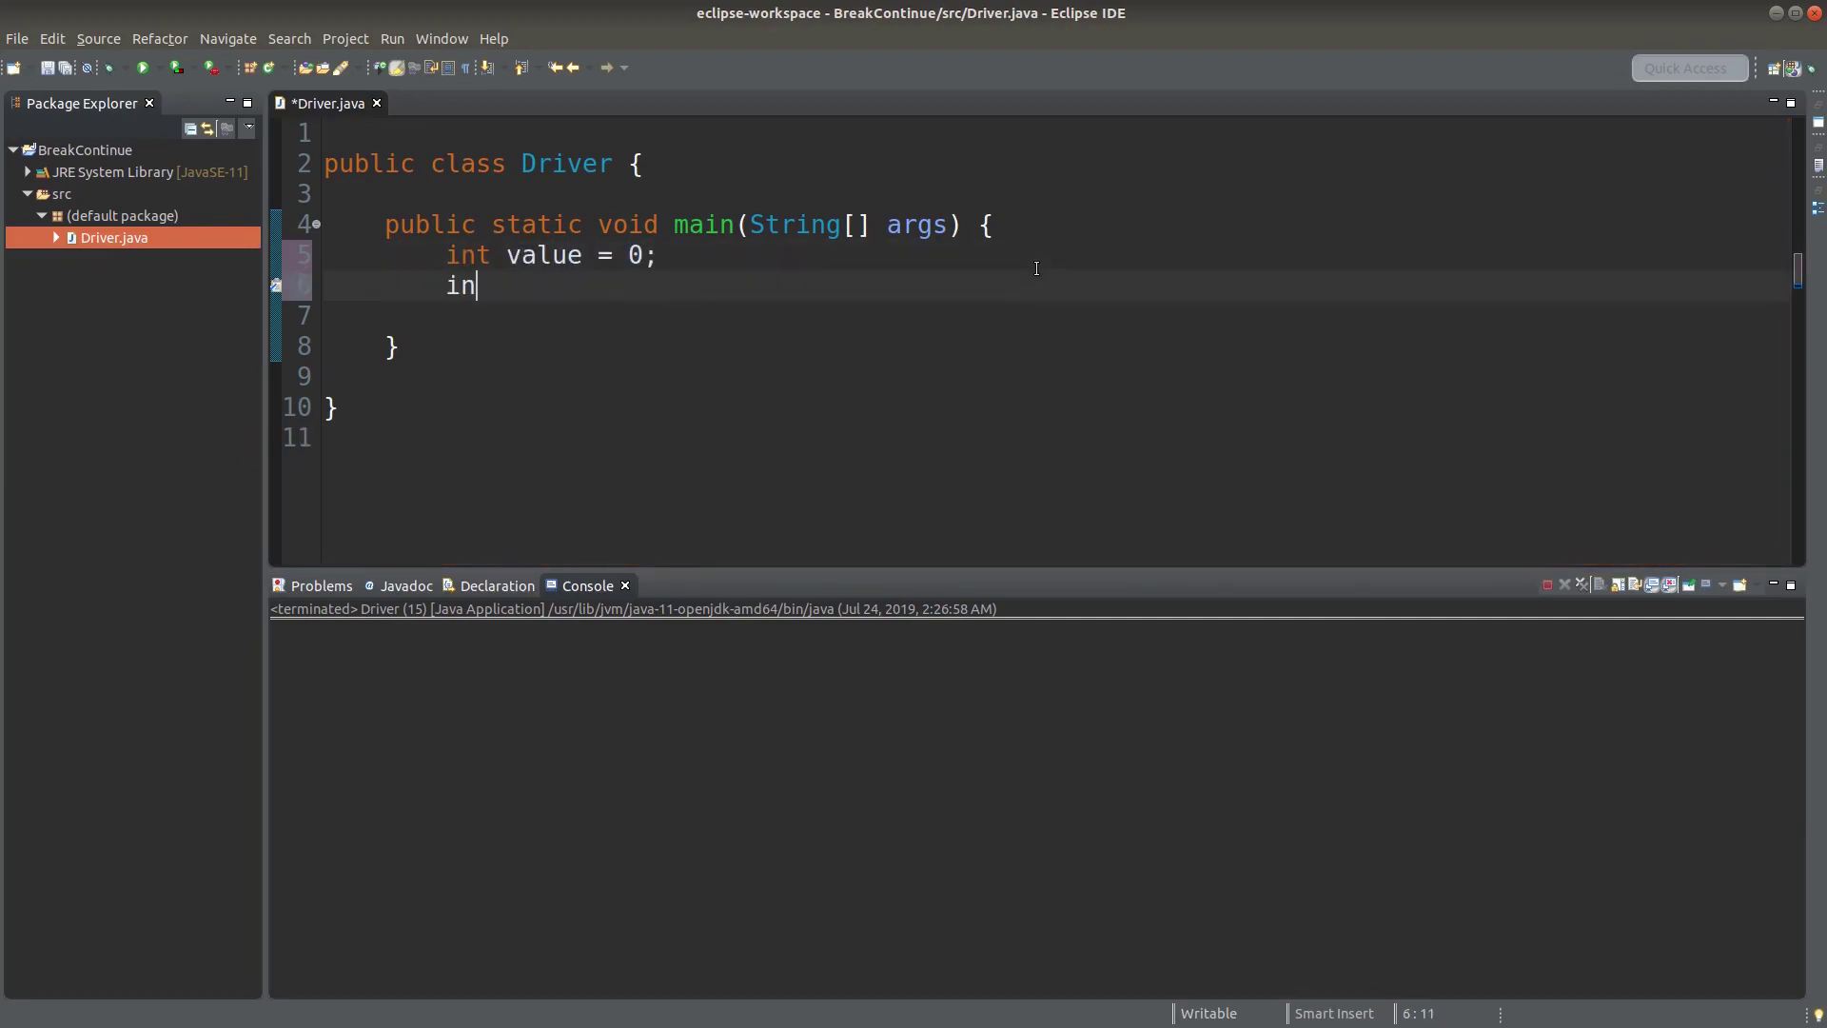
text(t endo)
key(BackSpace)
text(Point = 7)
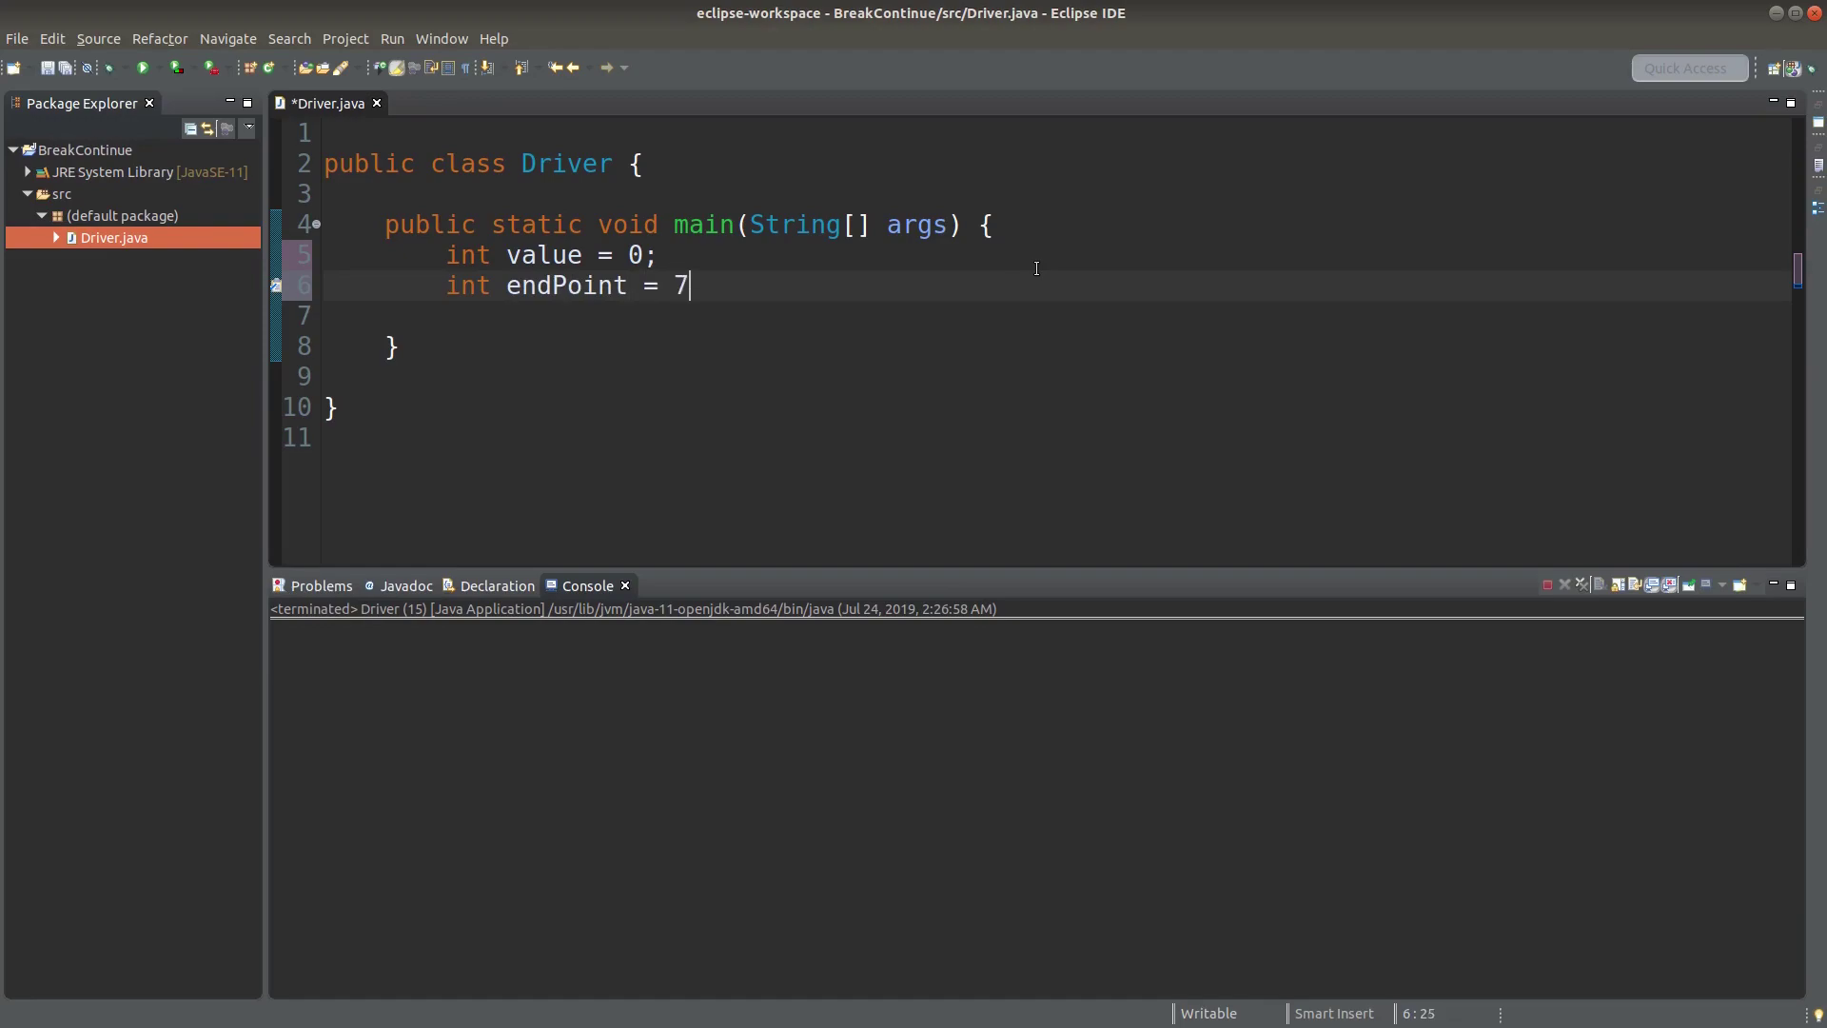
key(BackSpace)
text(6;)
key(Return)
text(int )
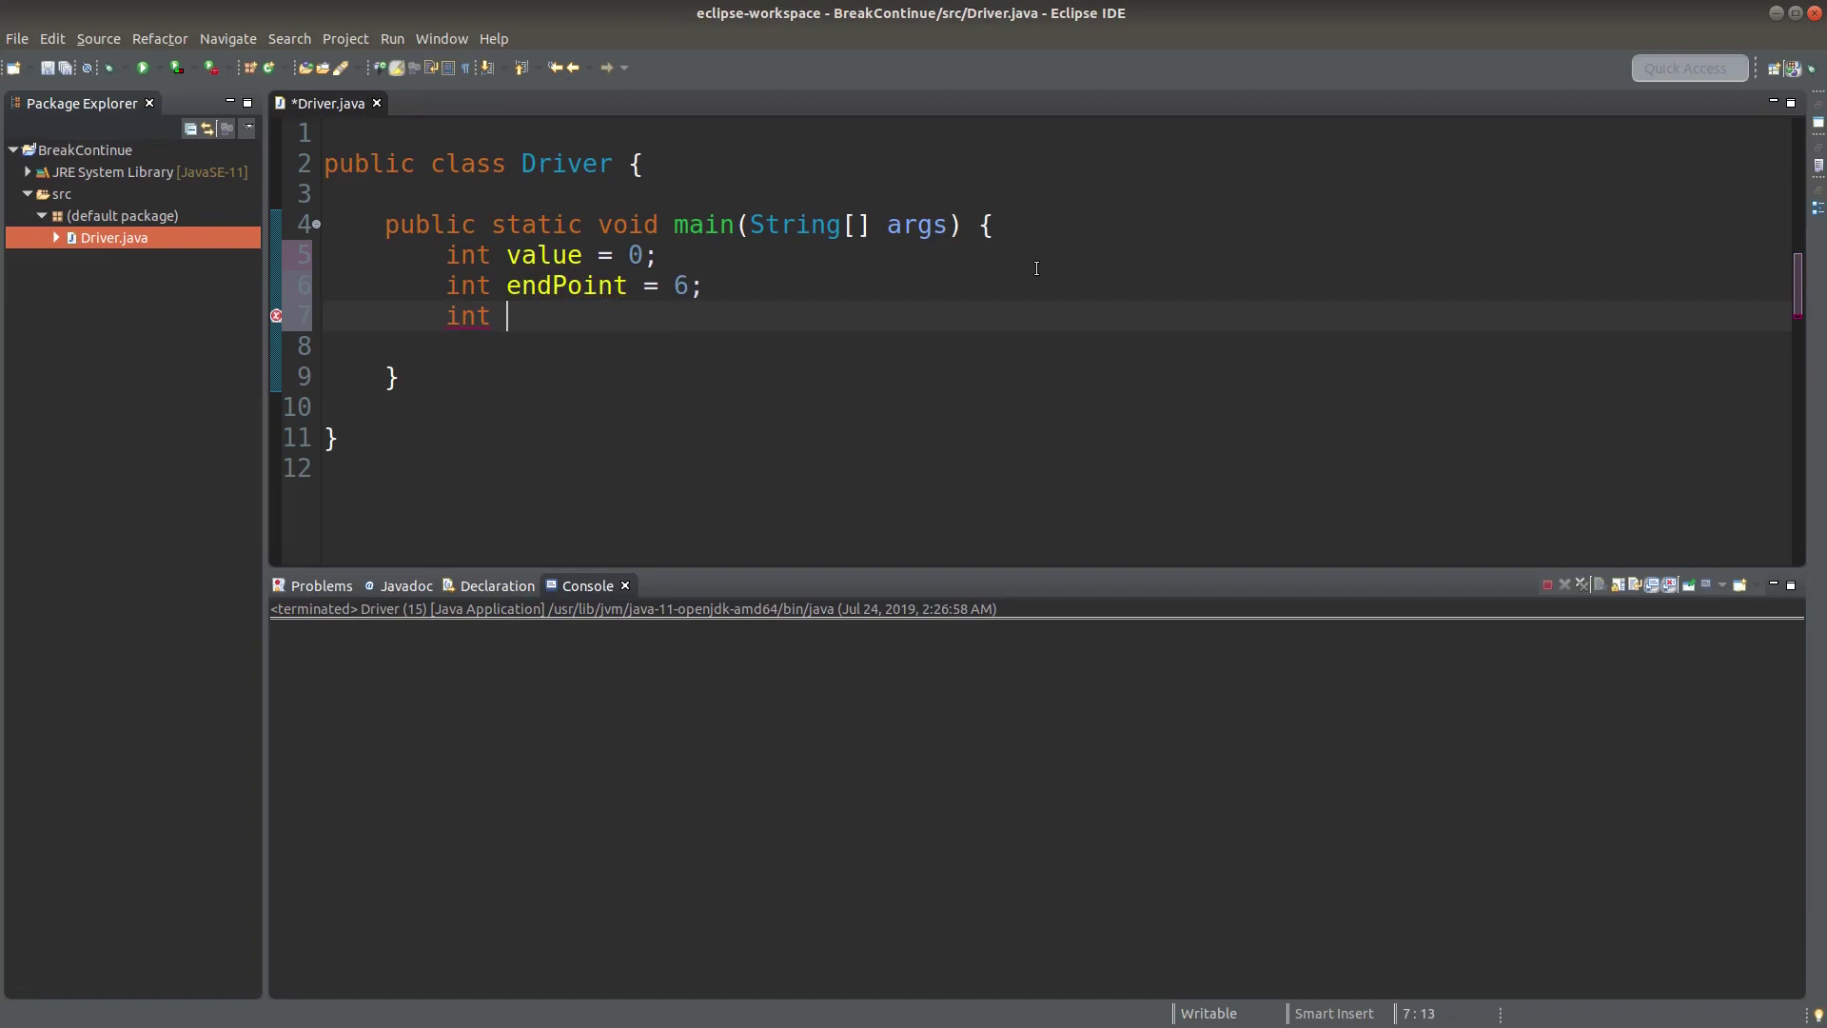
text(step = 7)
key(BackSpace)
text(6;)
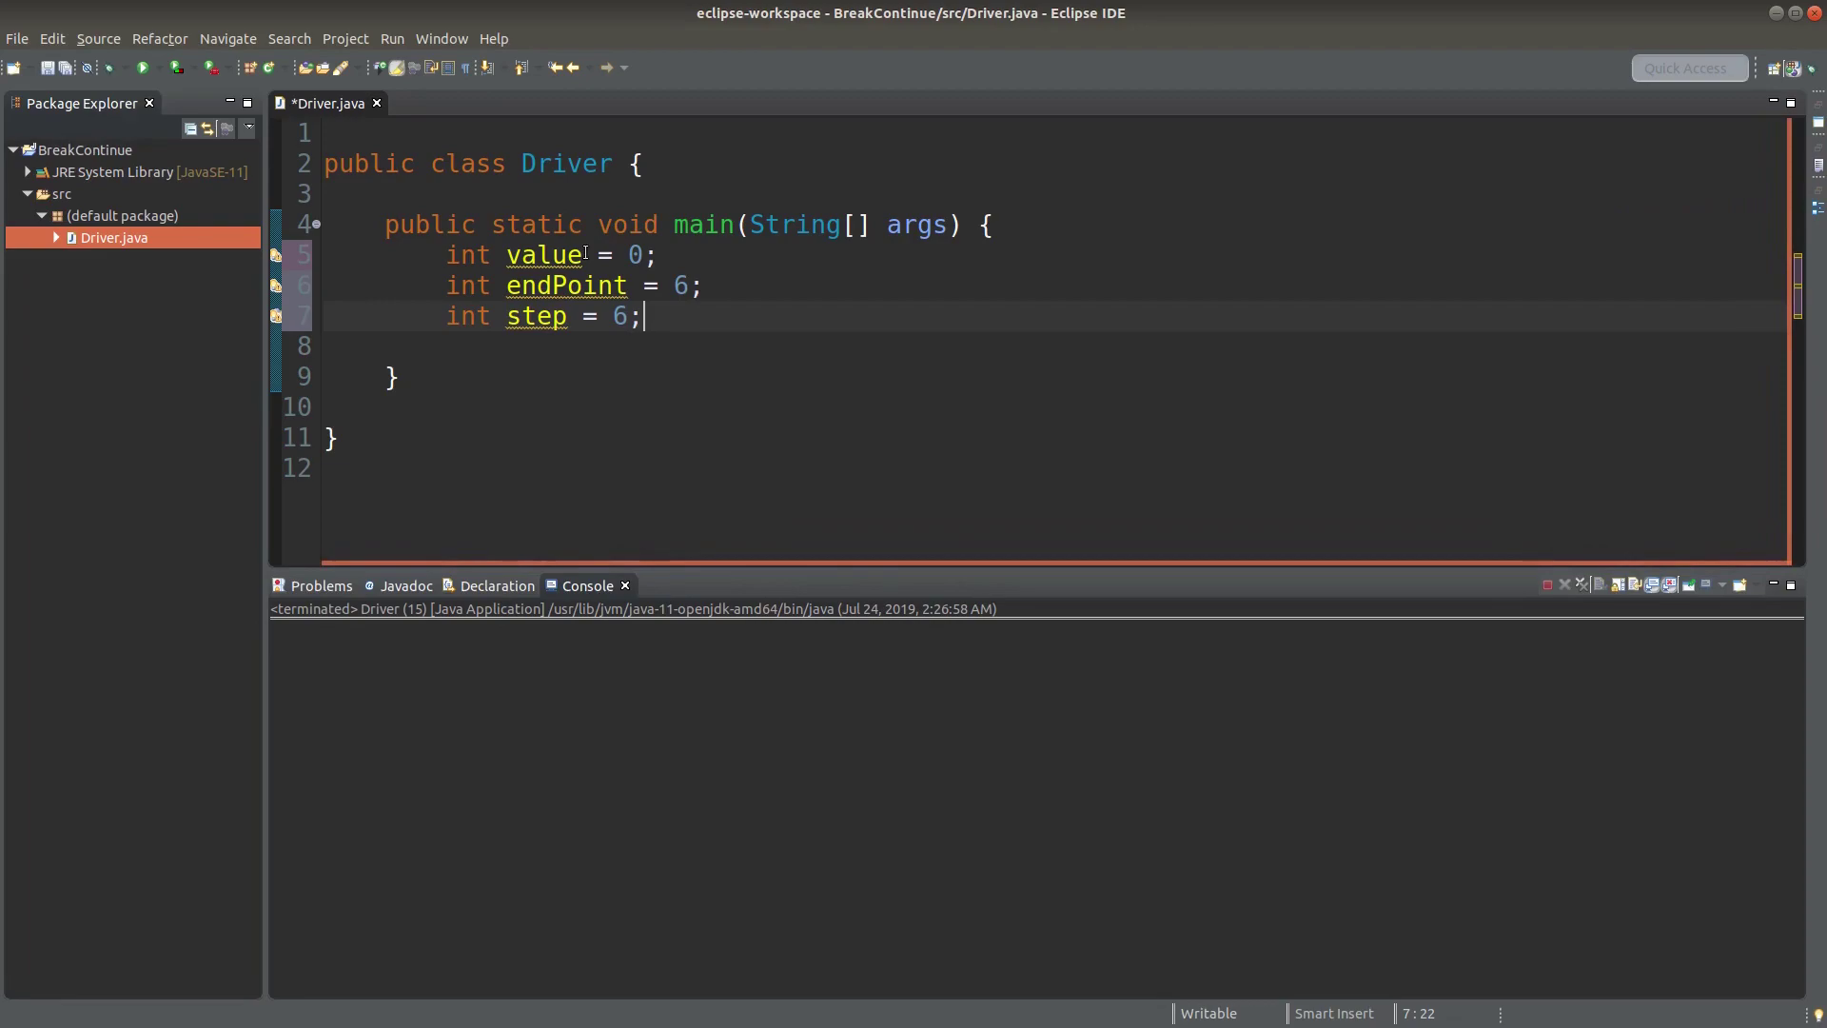
Change the endPoint value from 6 to 40.
click(511, 255)
key(Left)
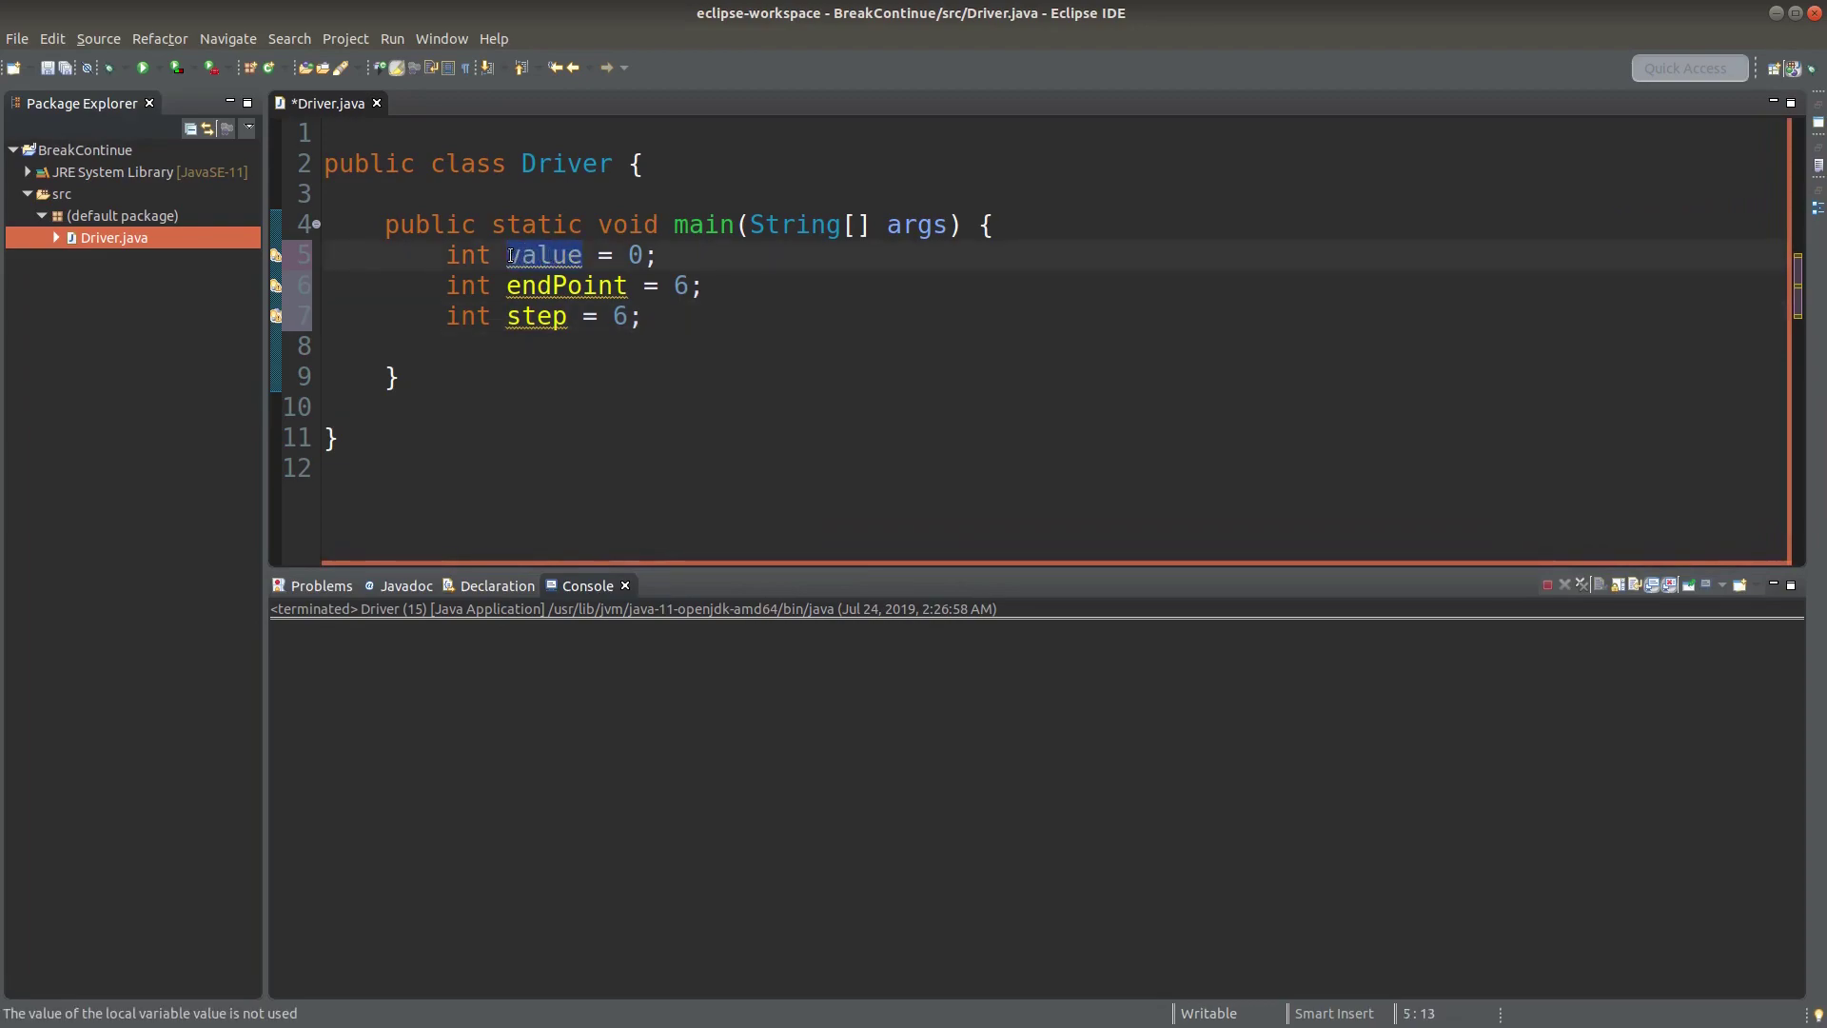
key(Down)
key(End)
key(Left)
key(Left)
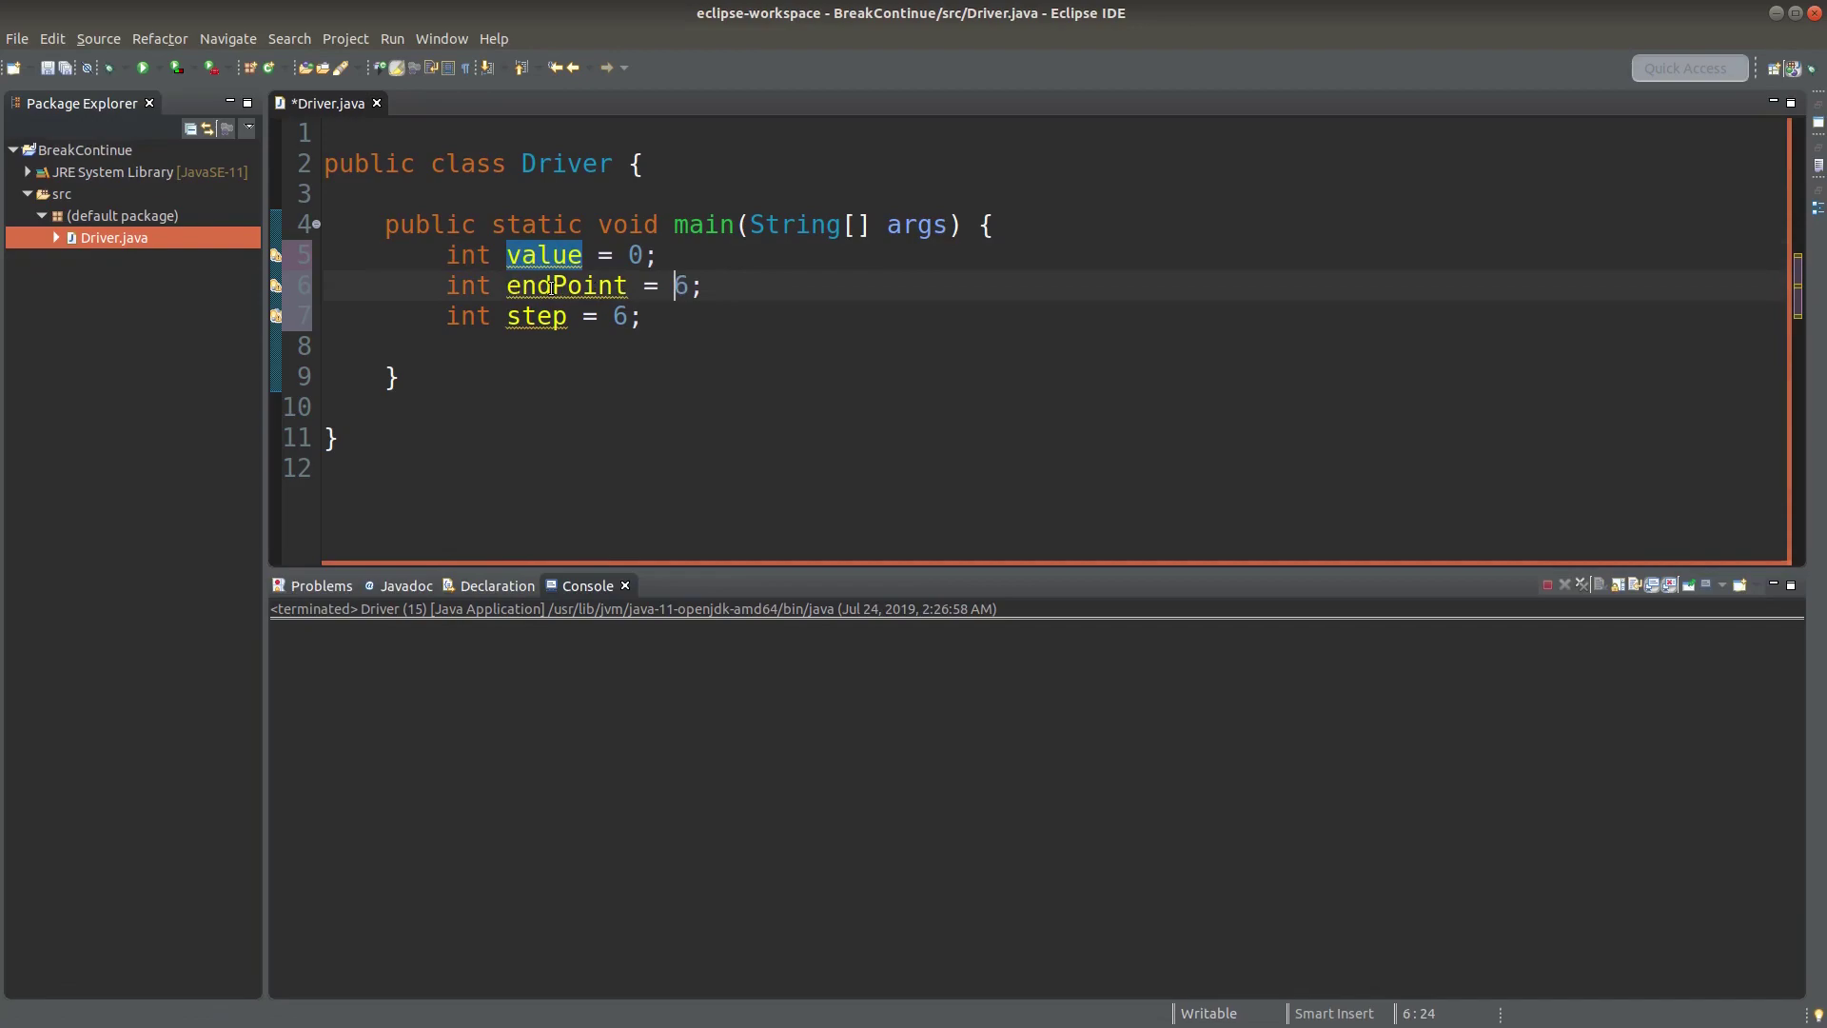
key(Delete)
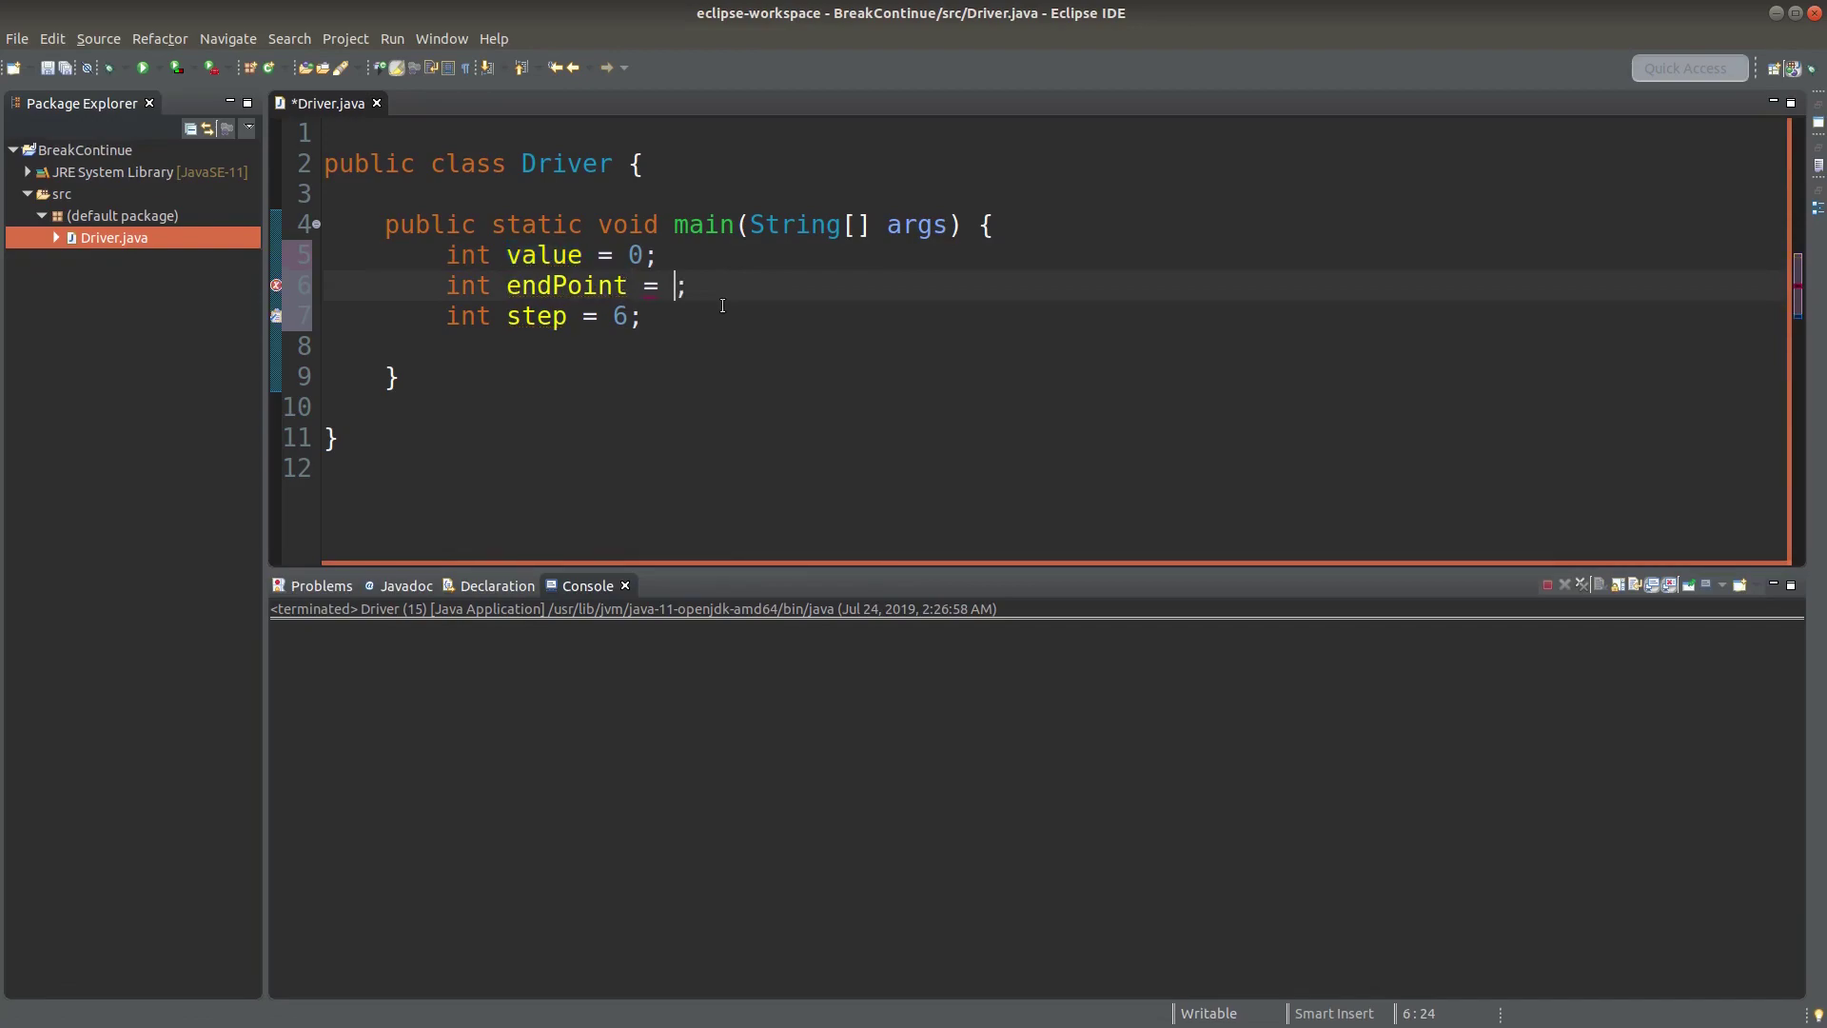
text(40)
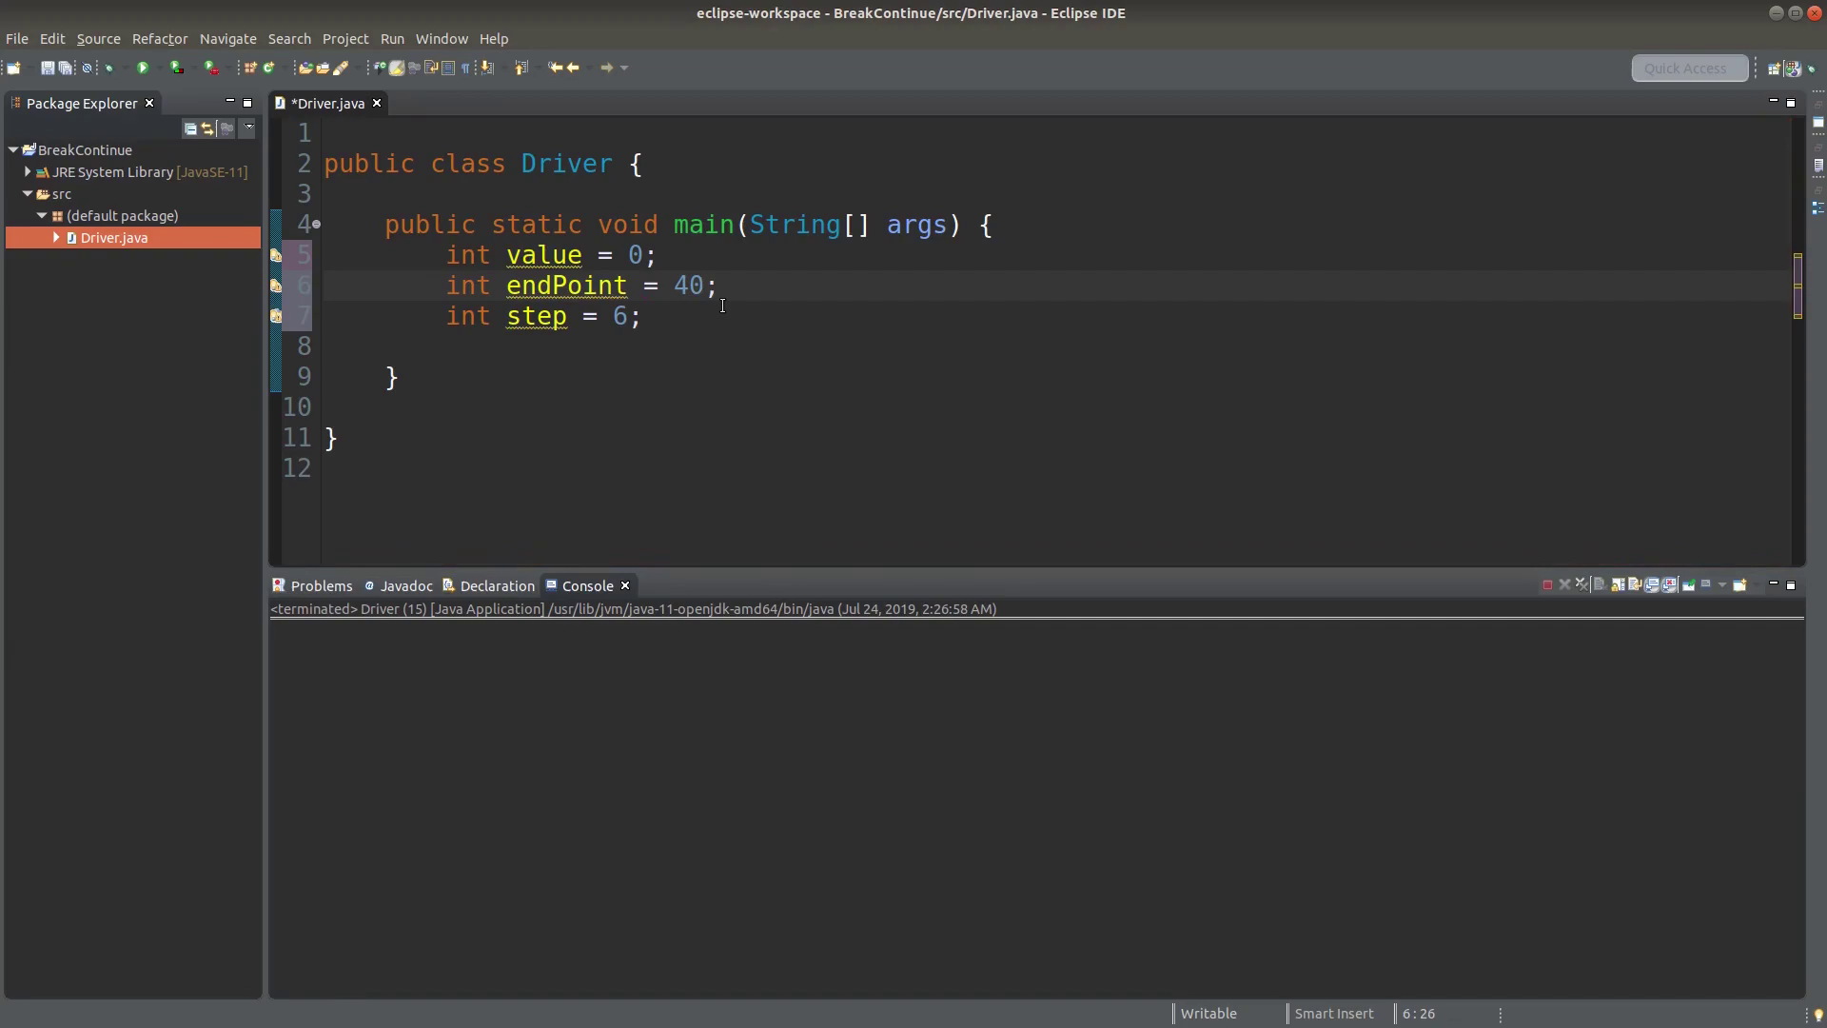
key(Down)
key(Down)
Add a while (value < 80) loop containing value += step; with a // value = value + step comment.
key(Tab)
key(Tab)
text(while )
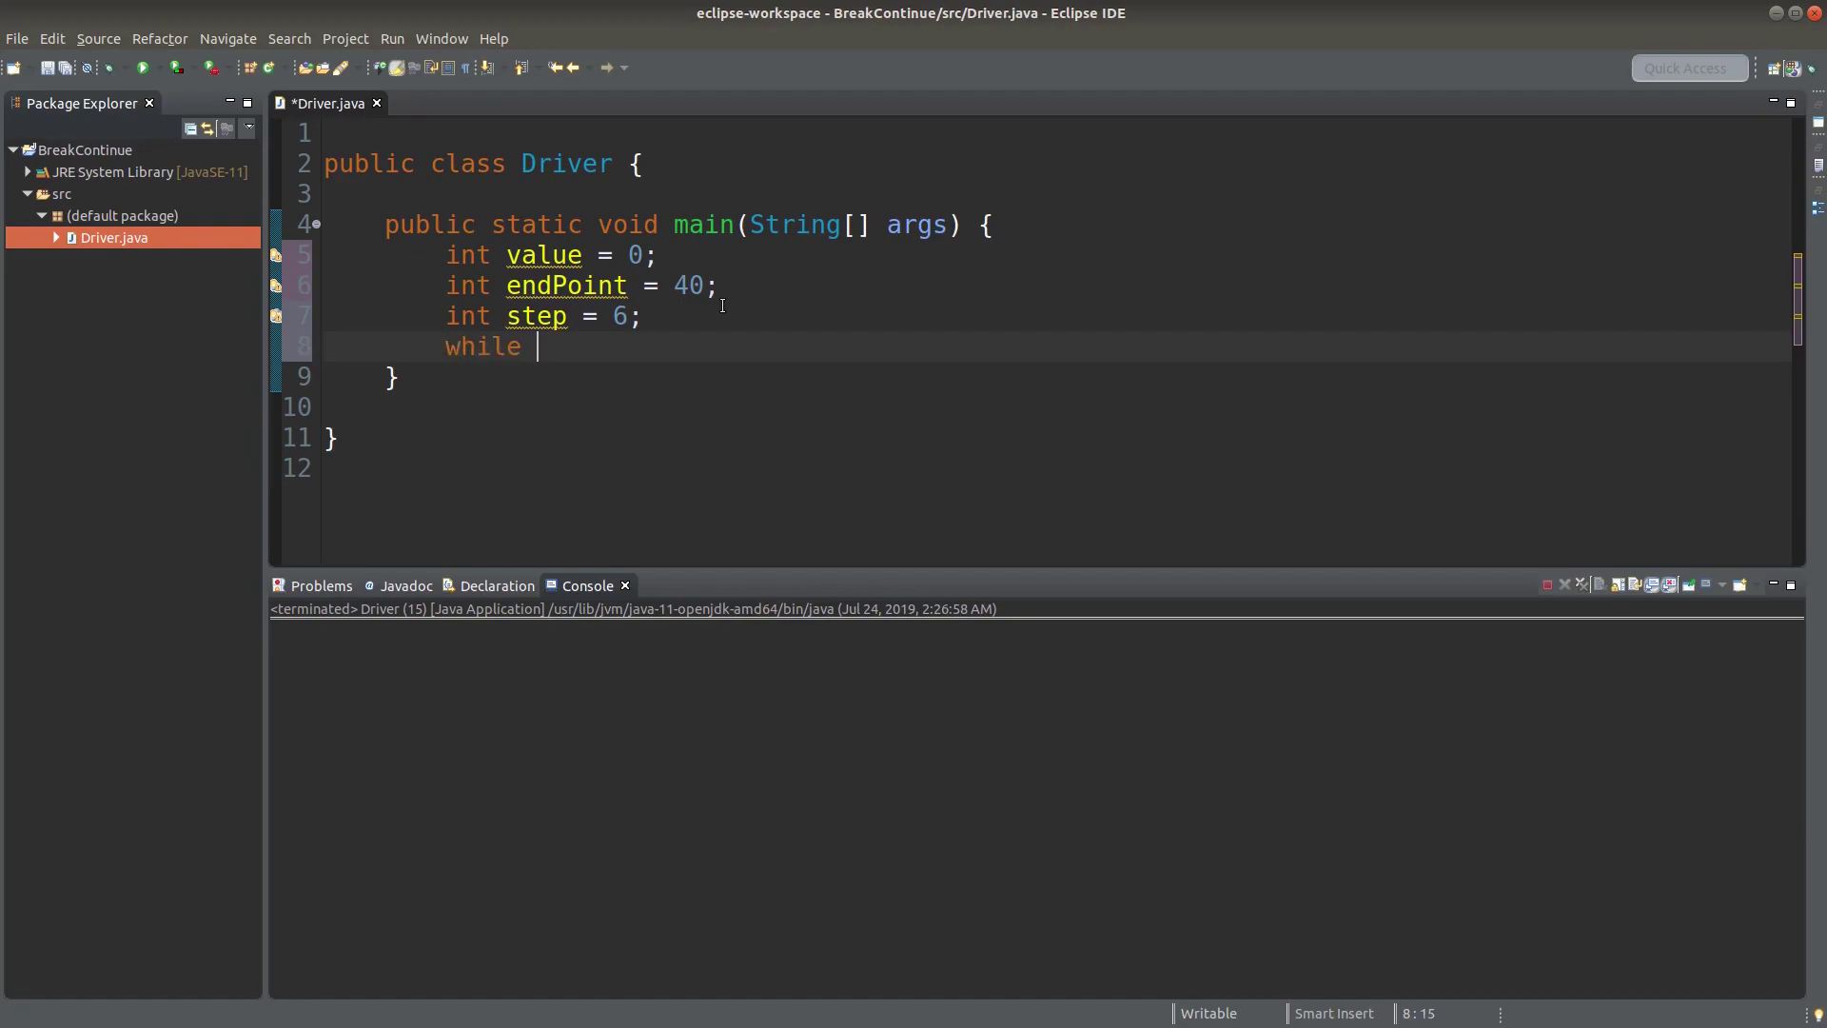
text((value < )
text(60)
key(BackSpace)
key(BackSpace)
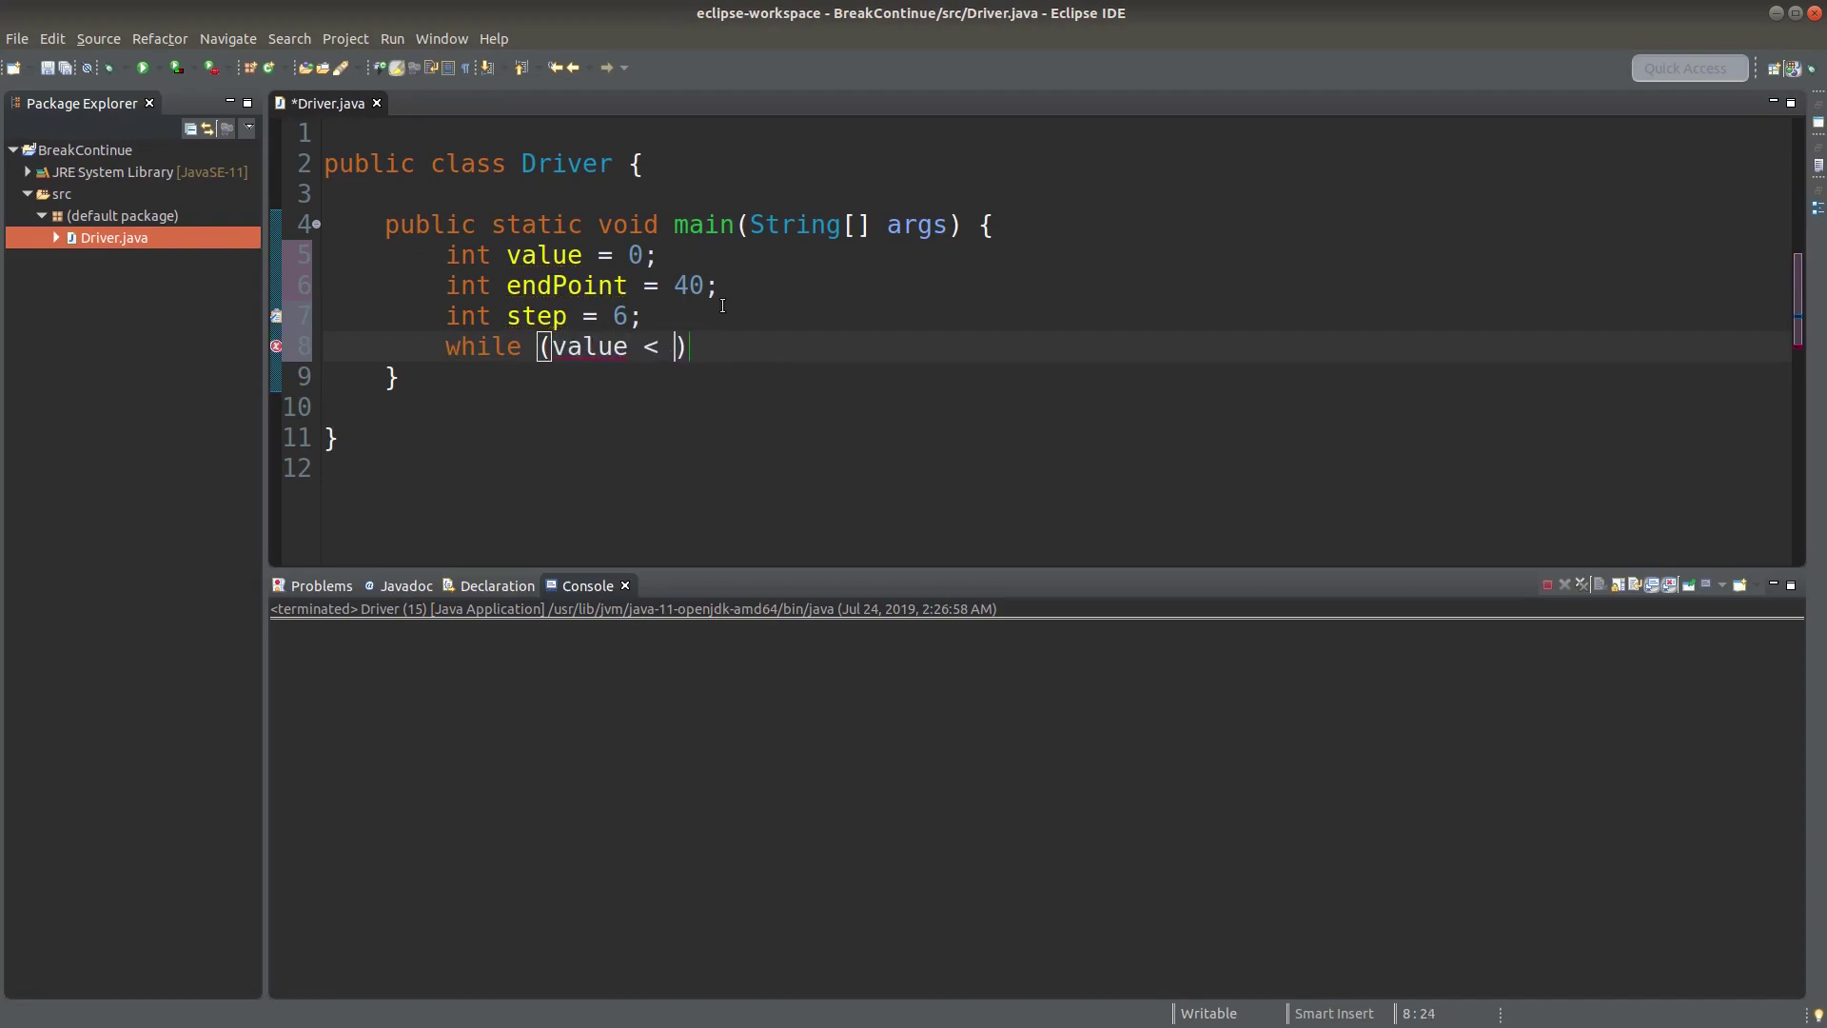
text(80) {)
key(Return)
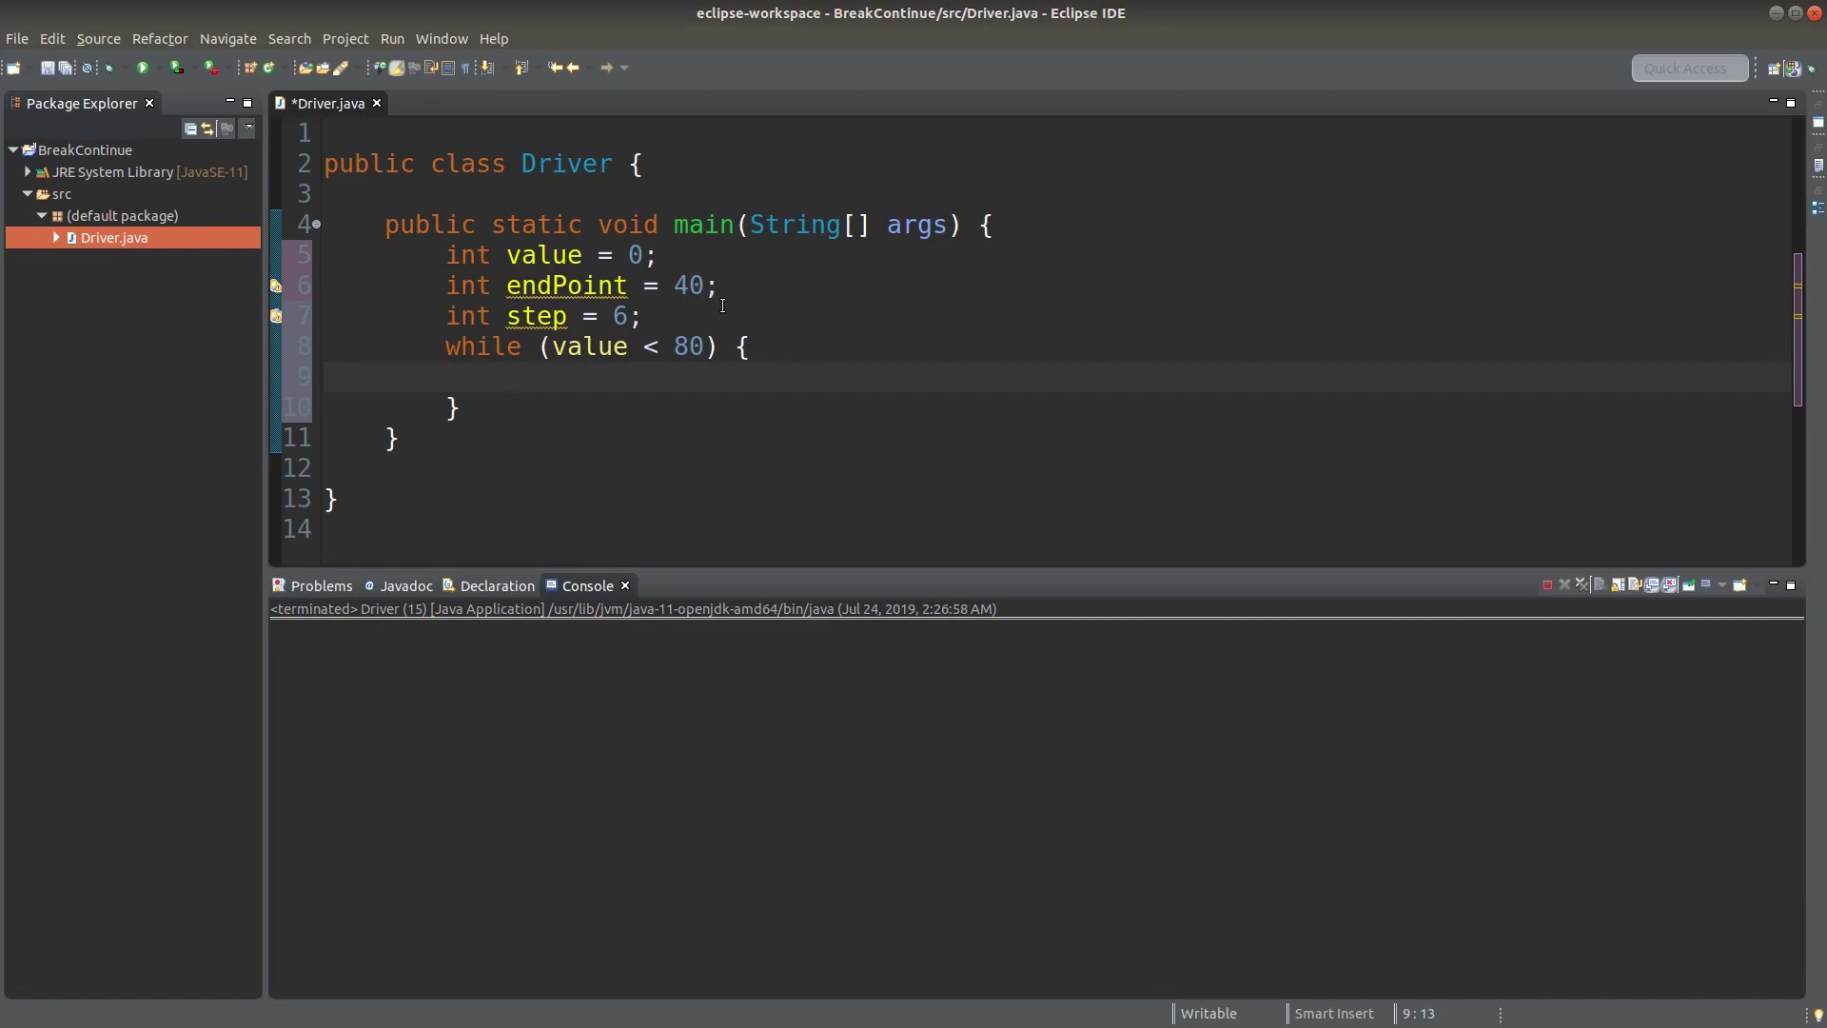
text(value +)
text(= step;)
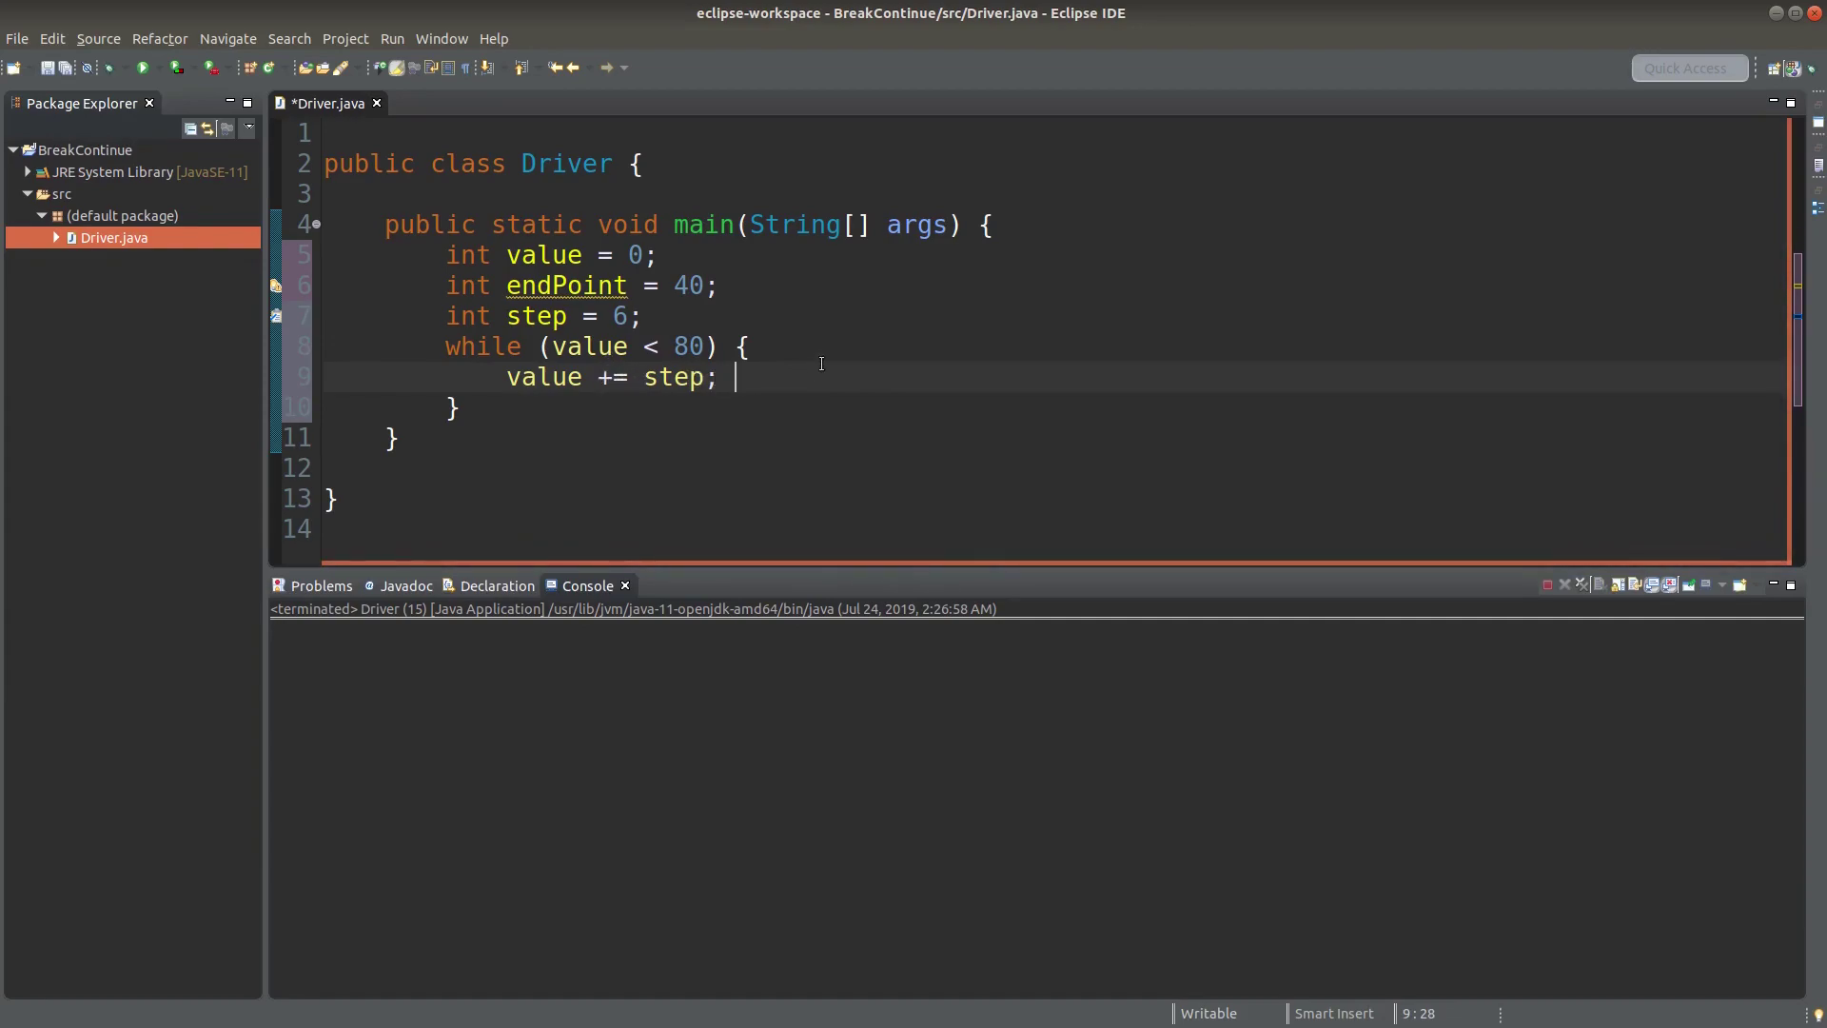
text(// v)
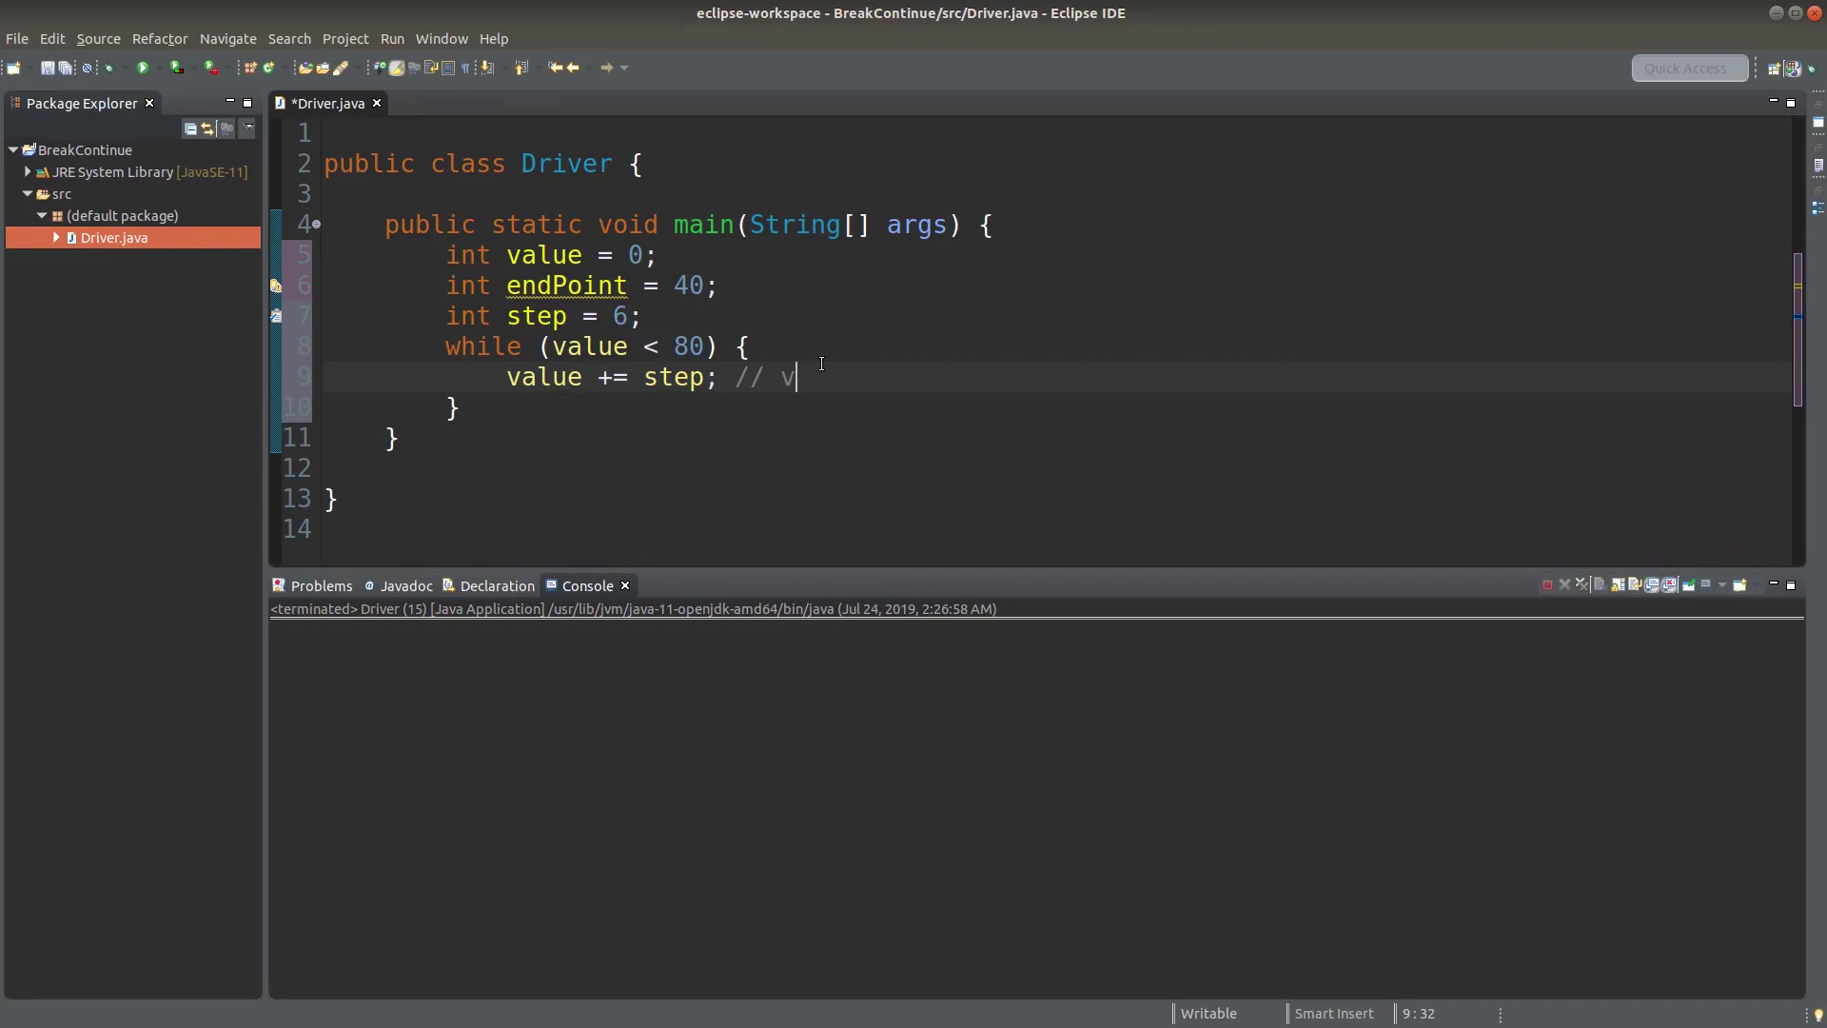
text(alue =)
text( value + s)
text(tep;)
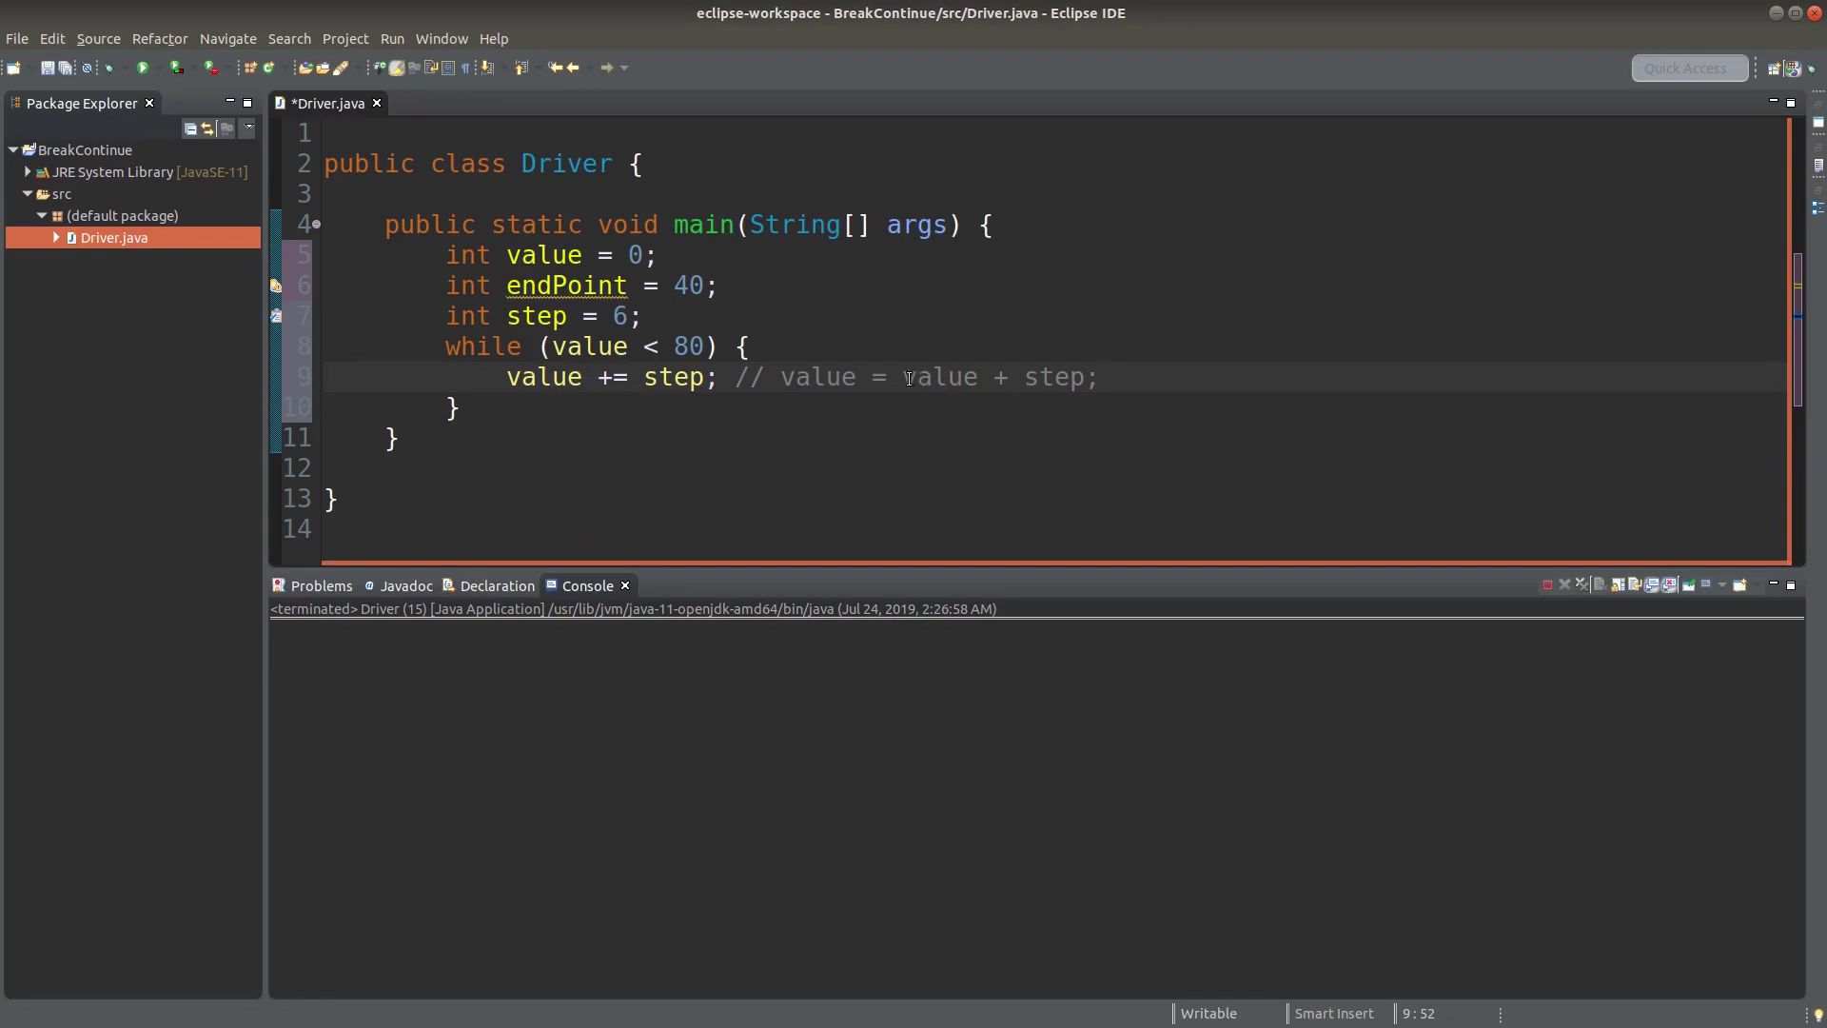
drag(904, 377, 1085, 378)
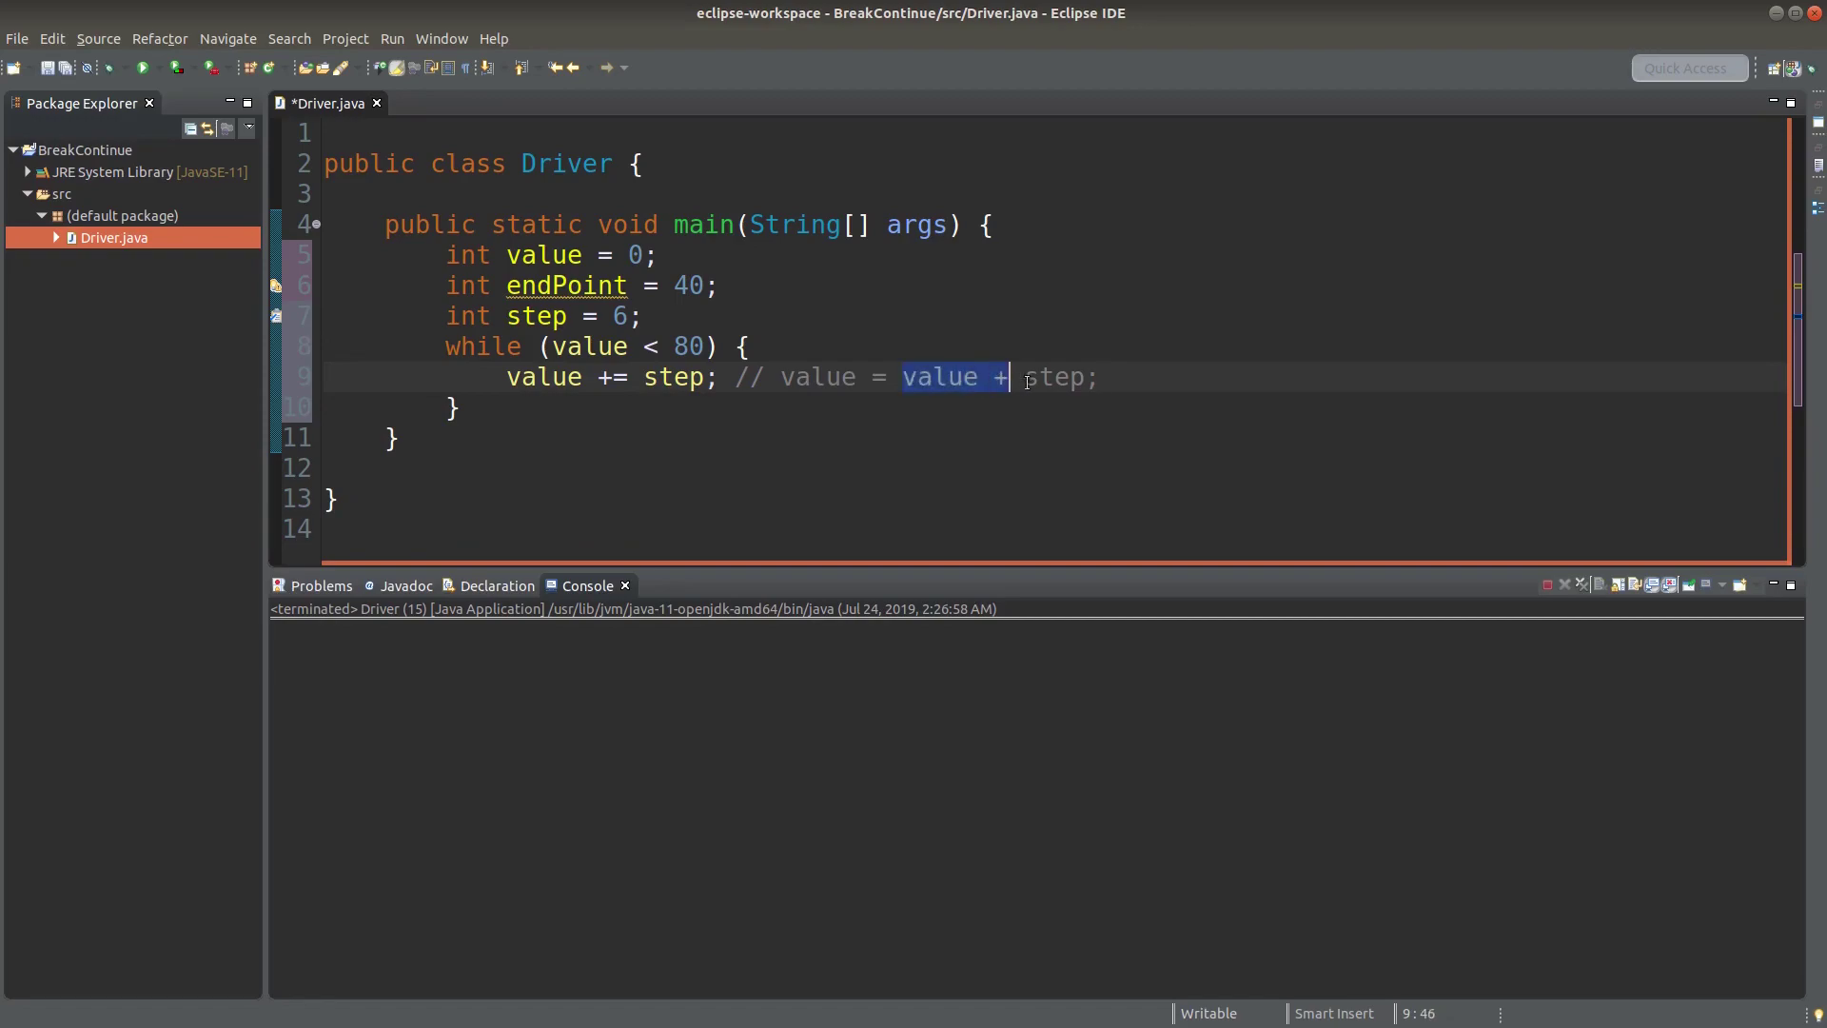
click(1086, 377)
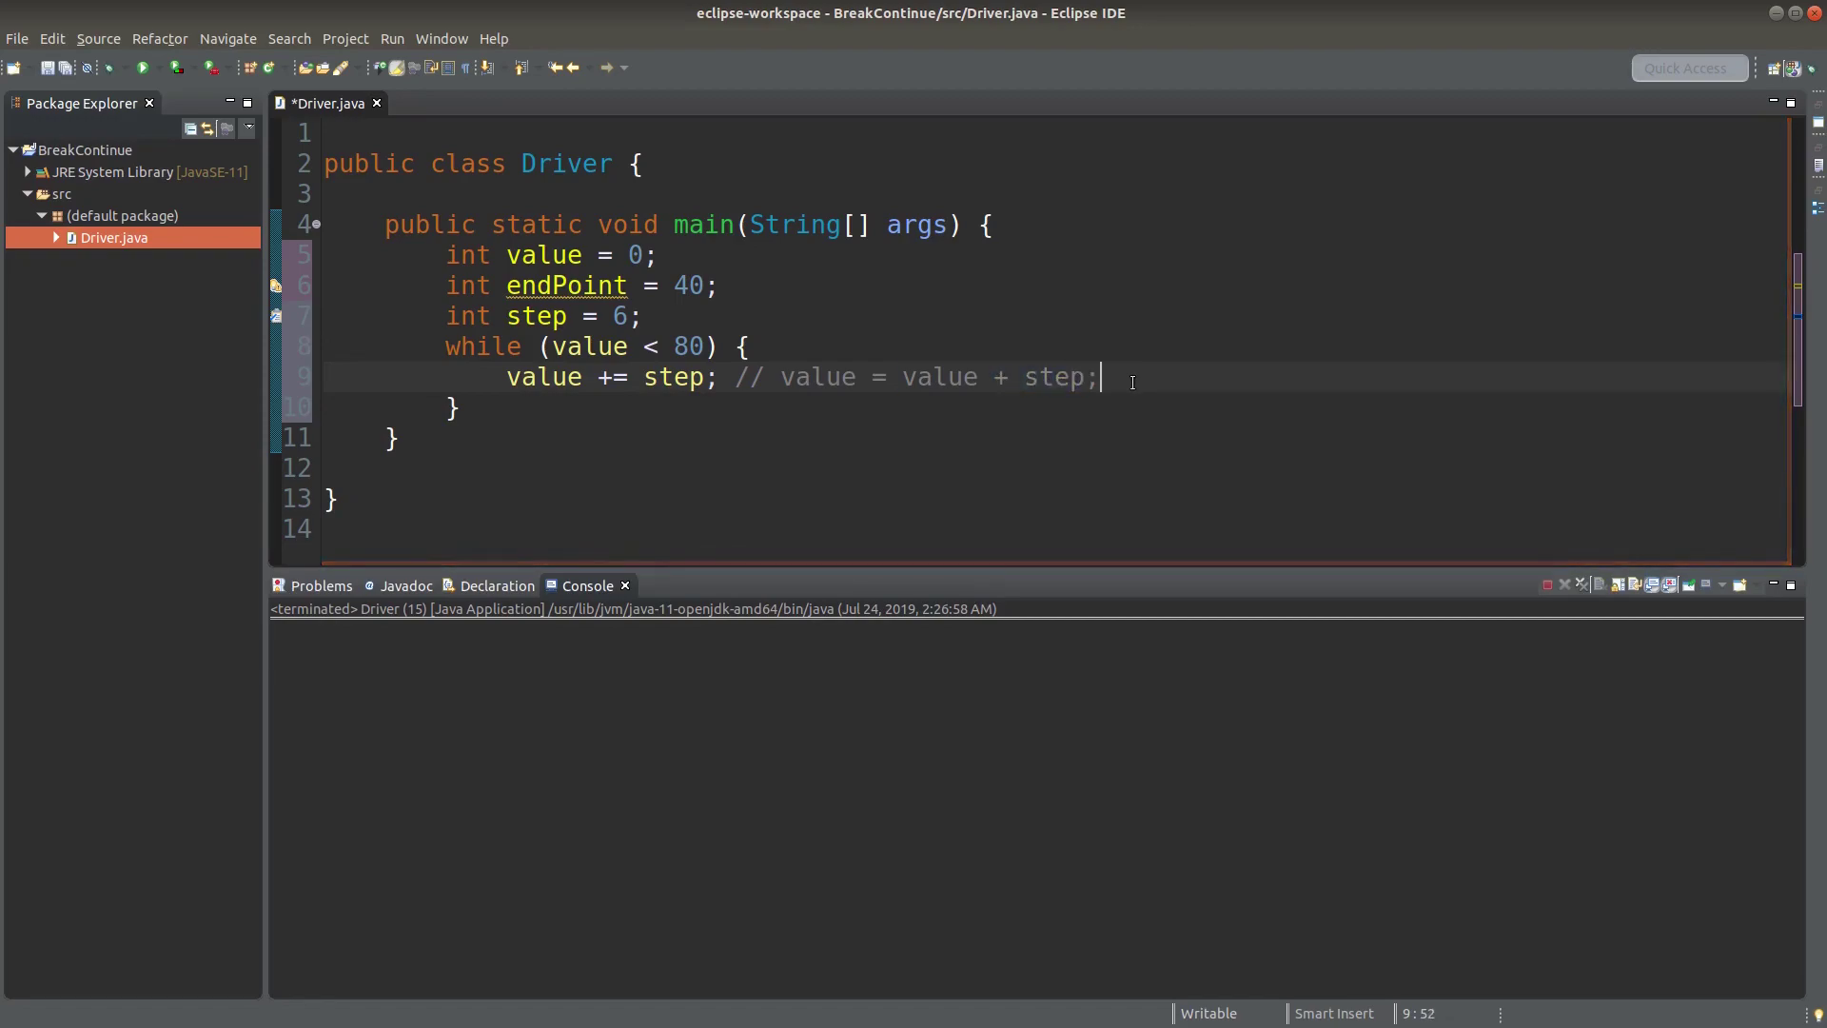
key(Return)
text(if)
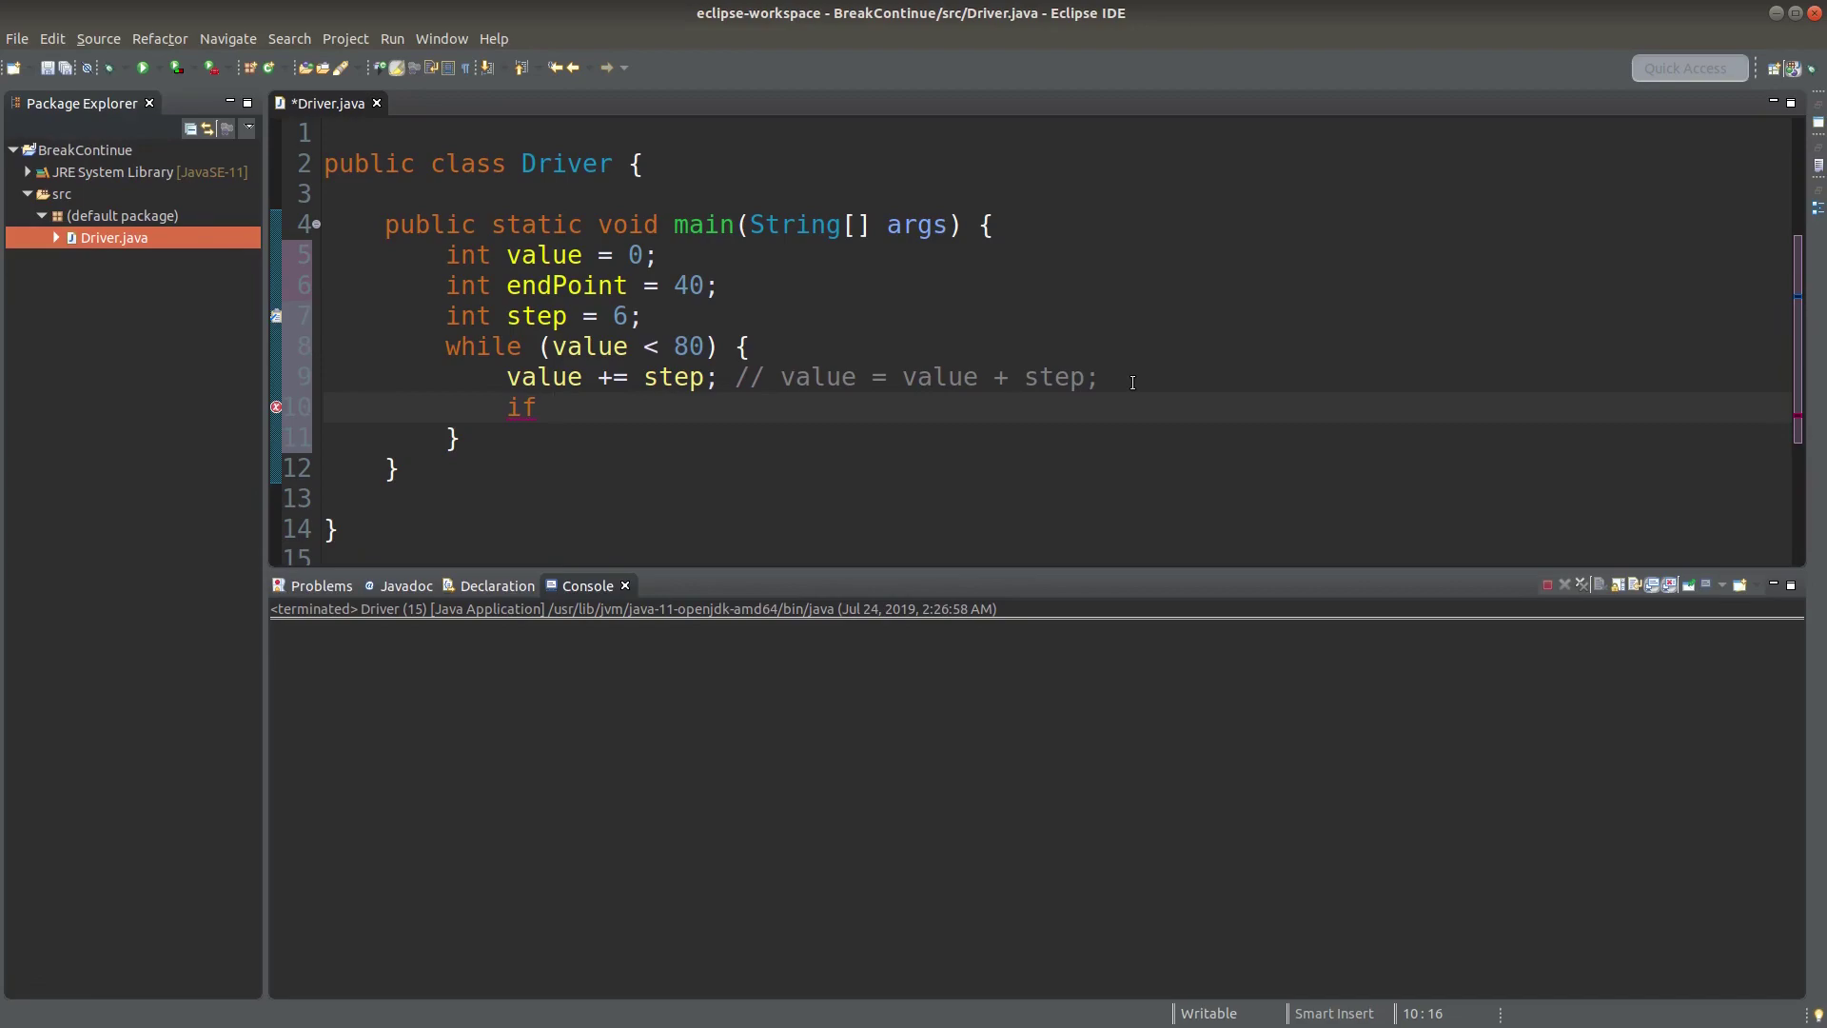
text((value >)
text( endPoint)
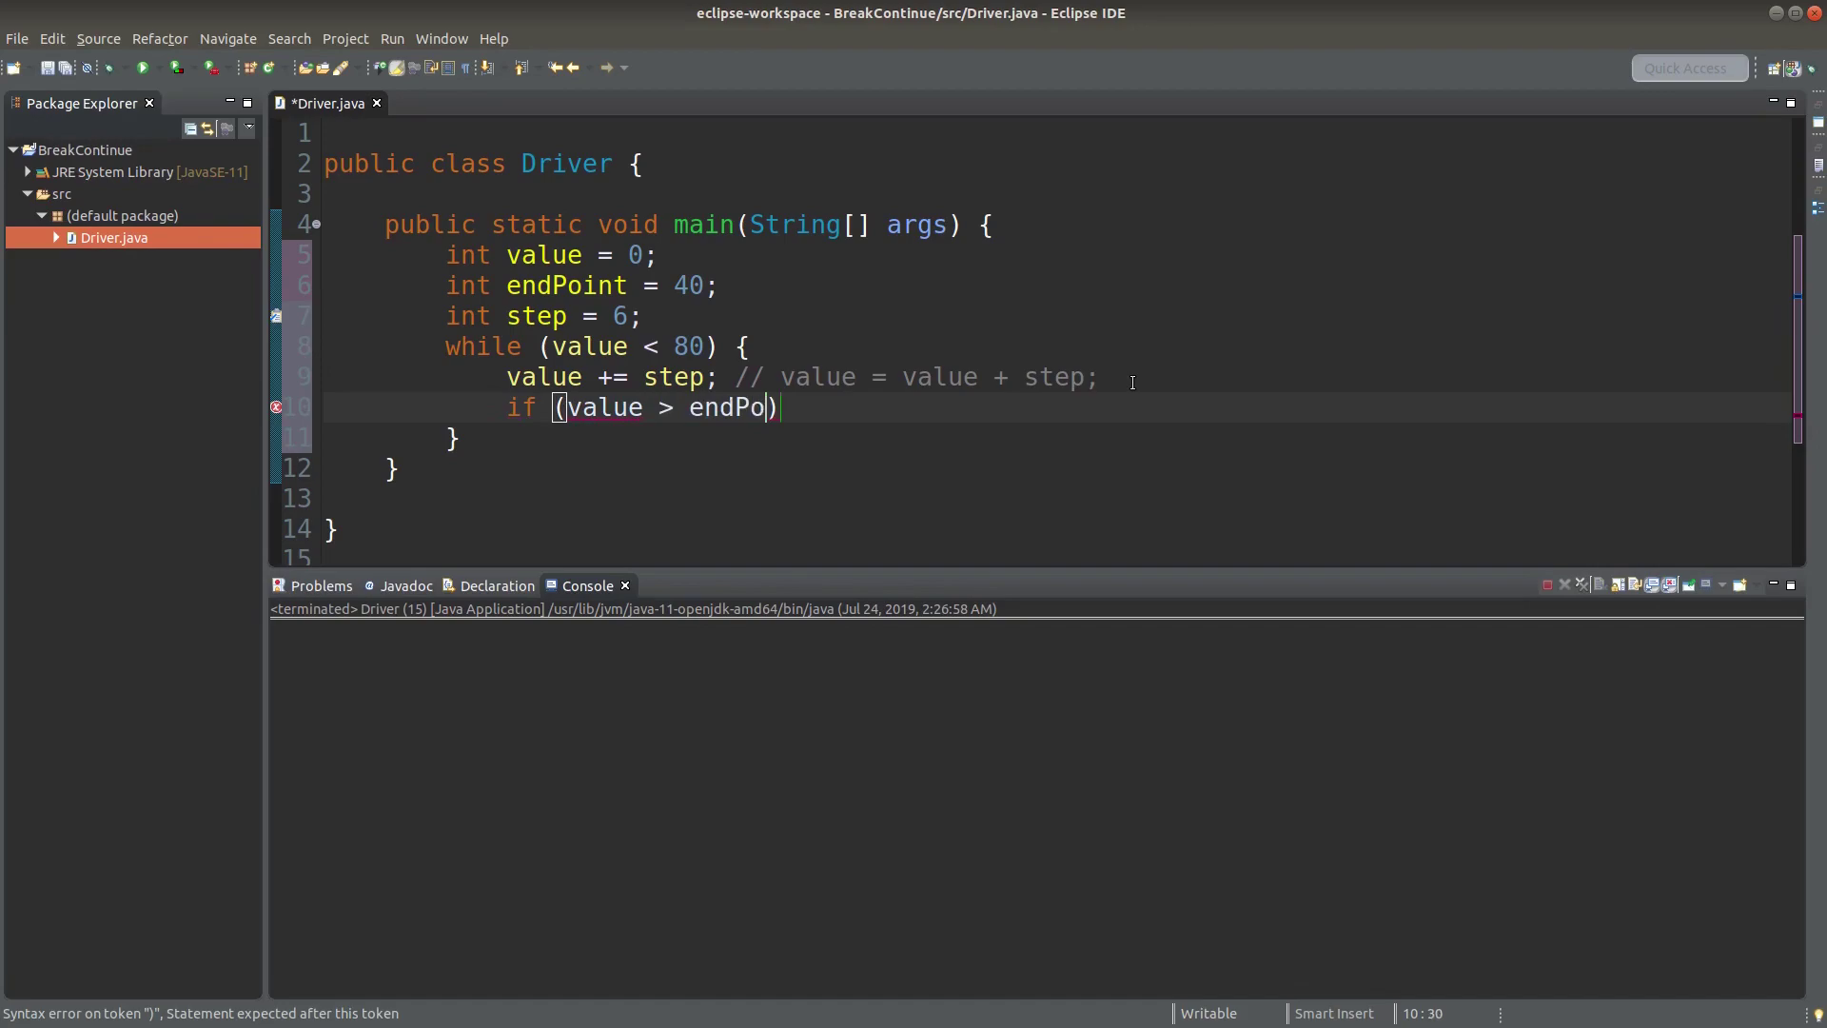
text( break;)
Add if (value > endPoint) break; inside the loop and start the println line.
key(Return)
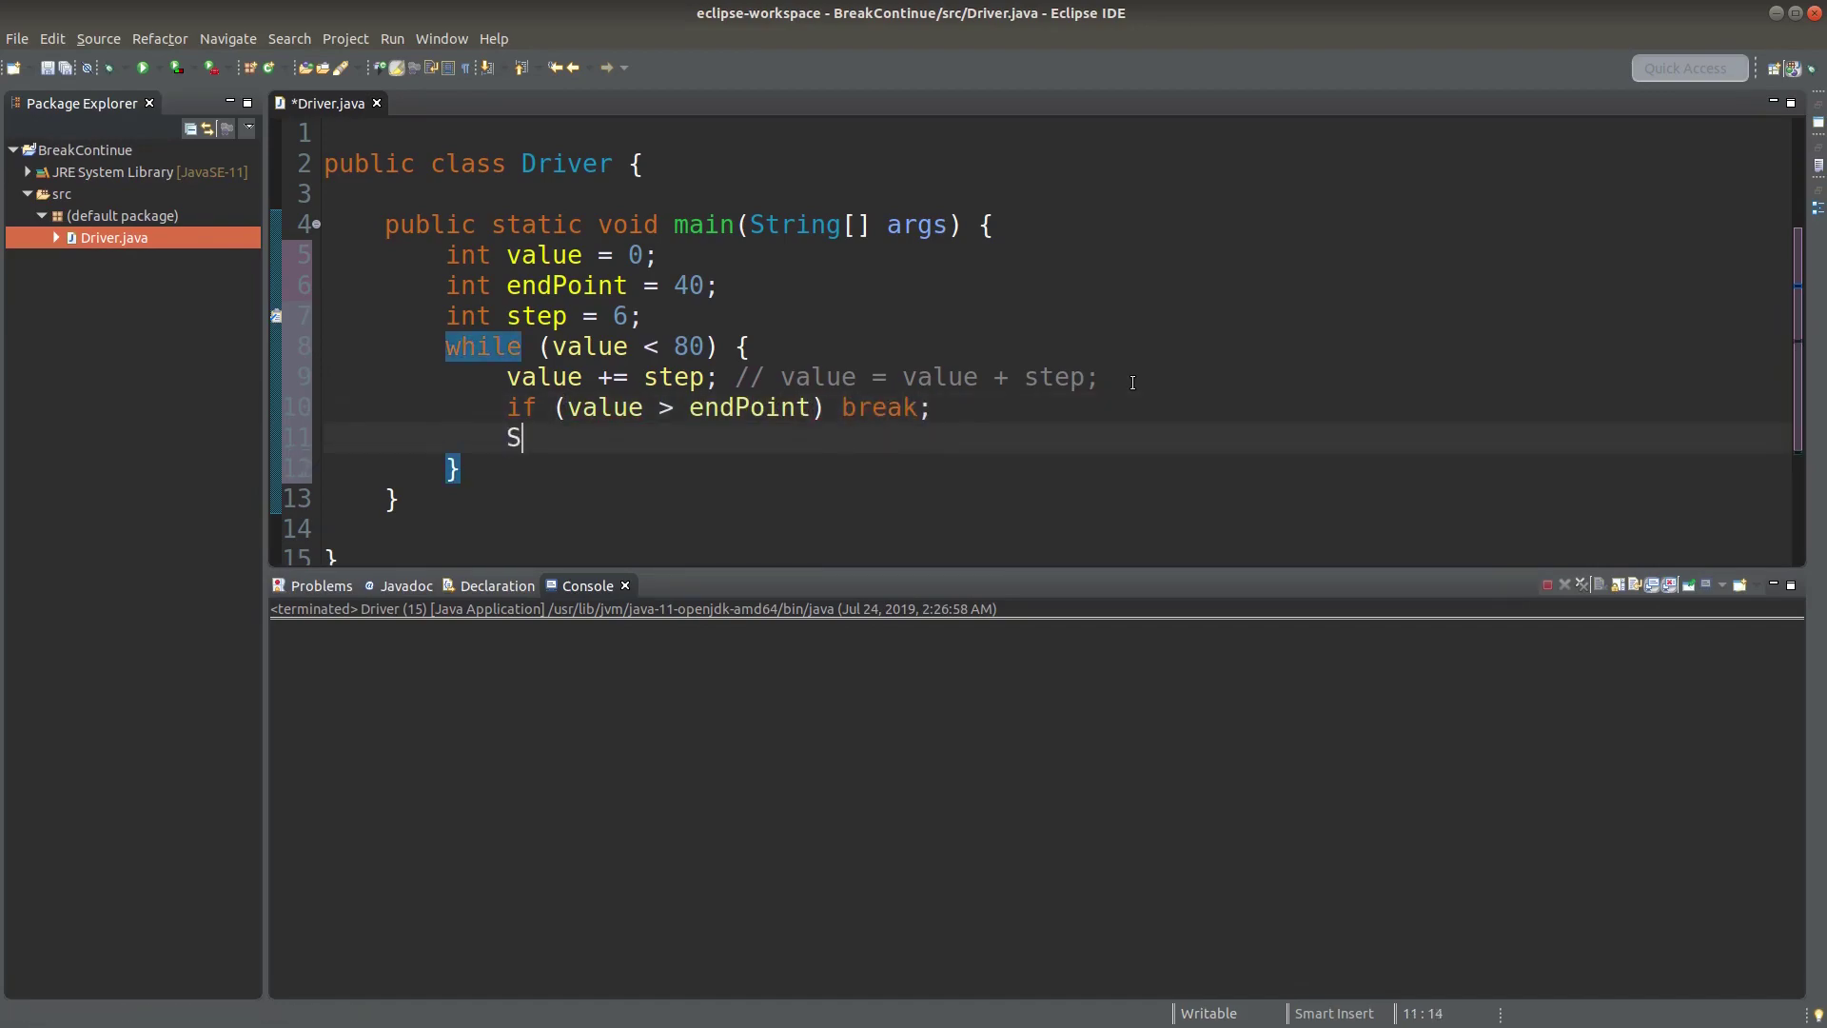
text(System.out.prin)
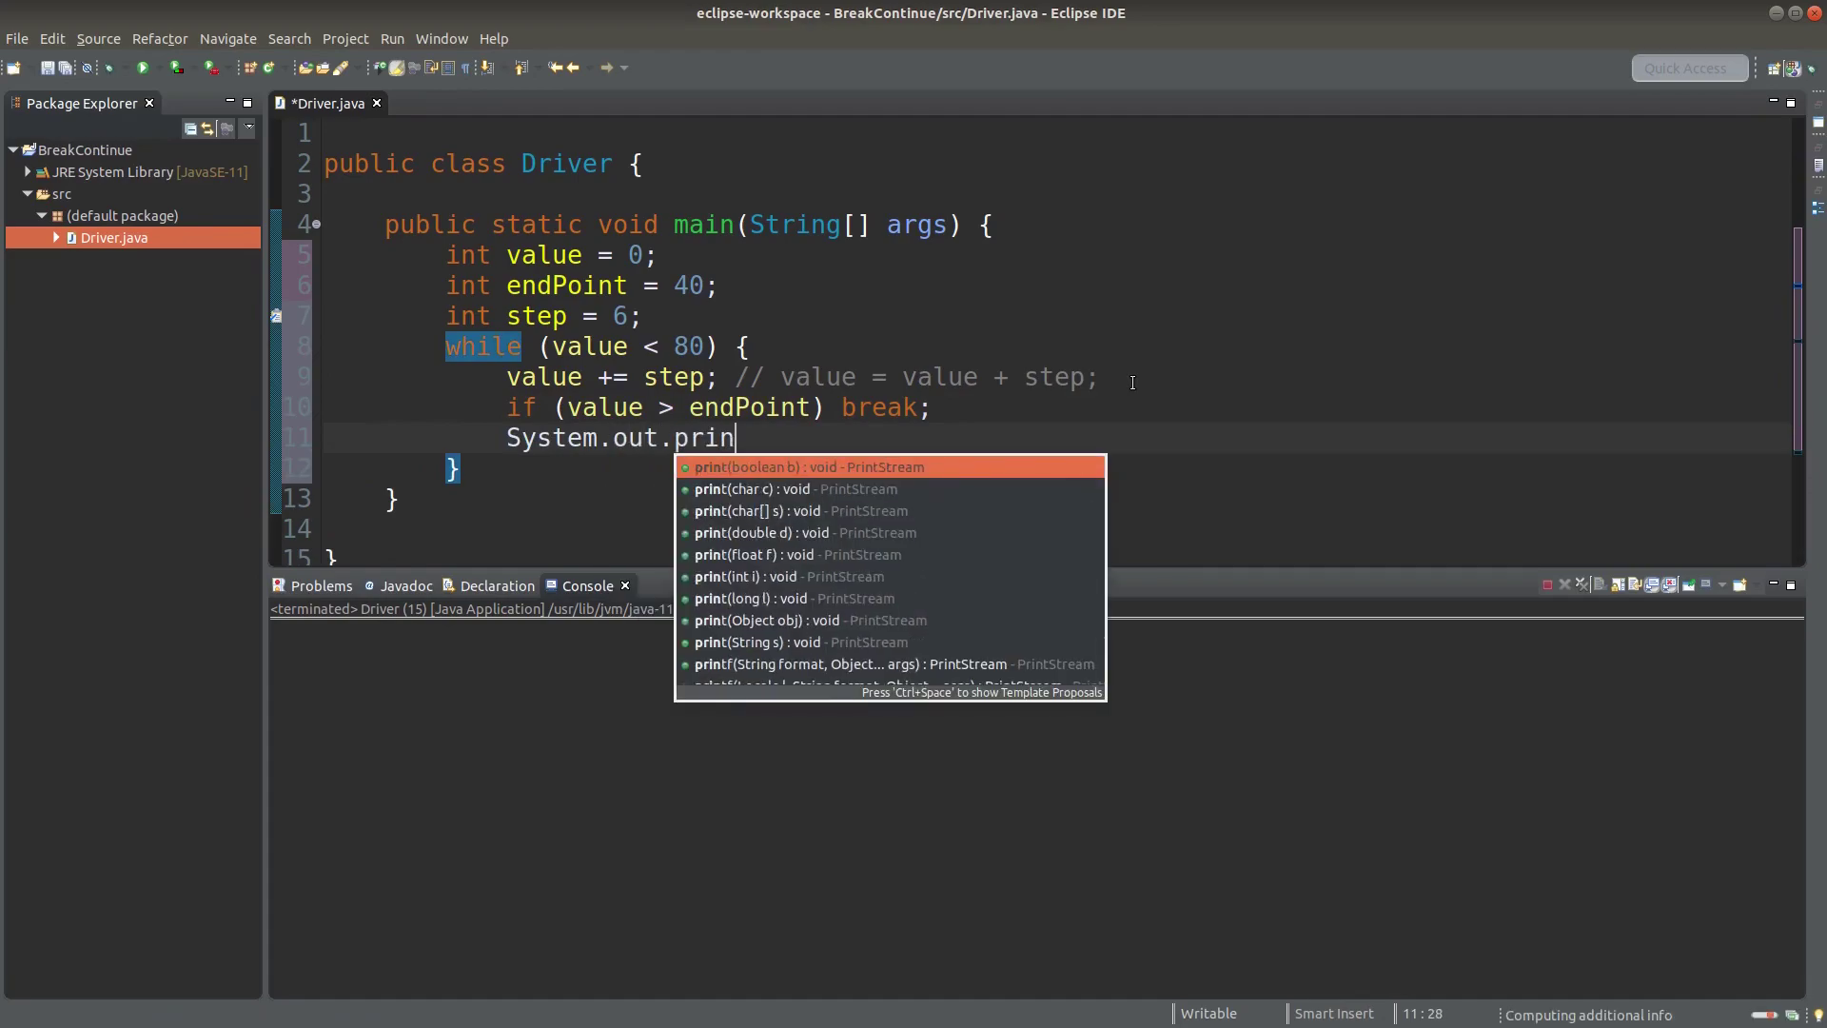
text(tln(value))
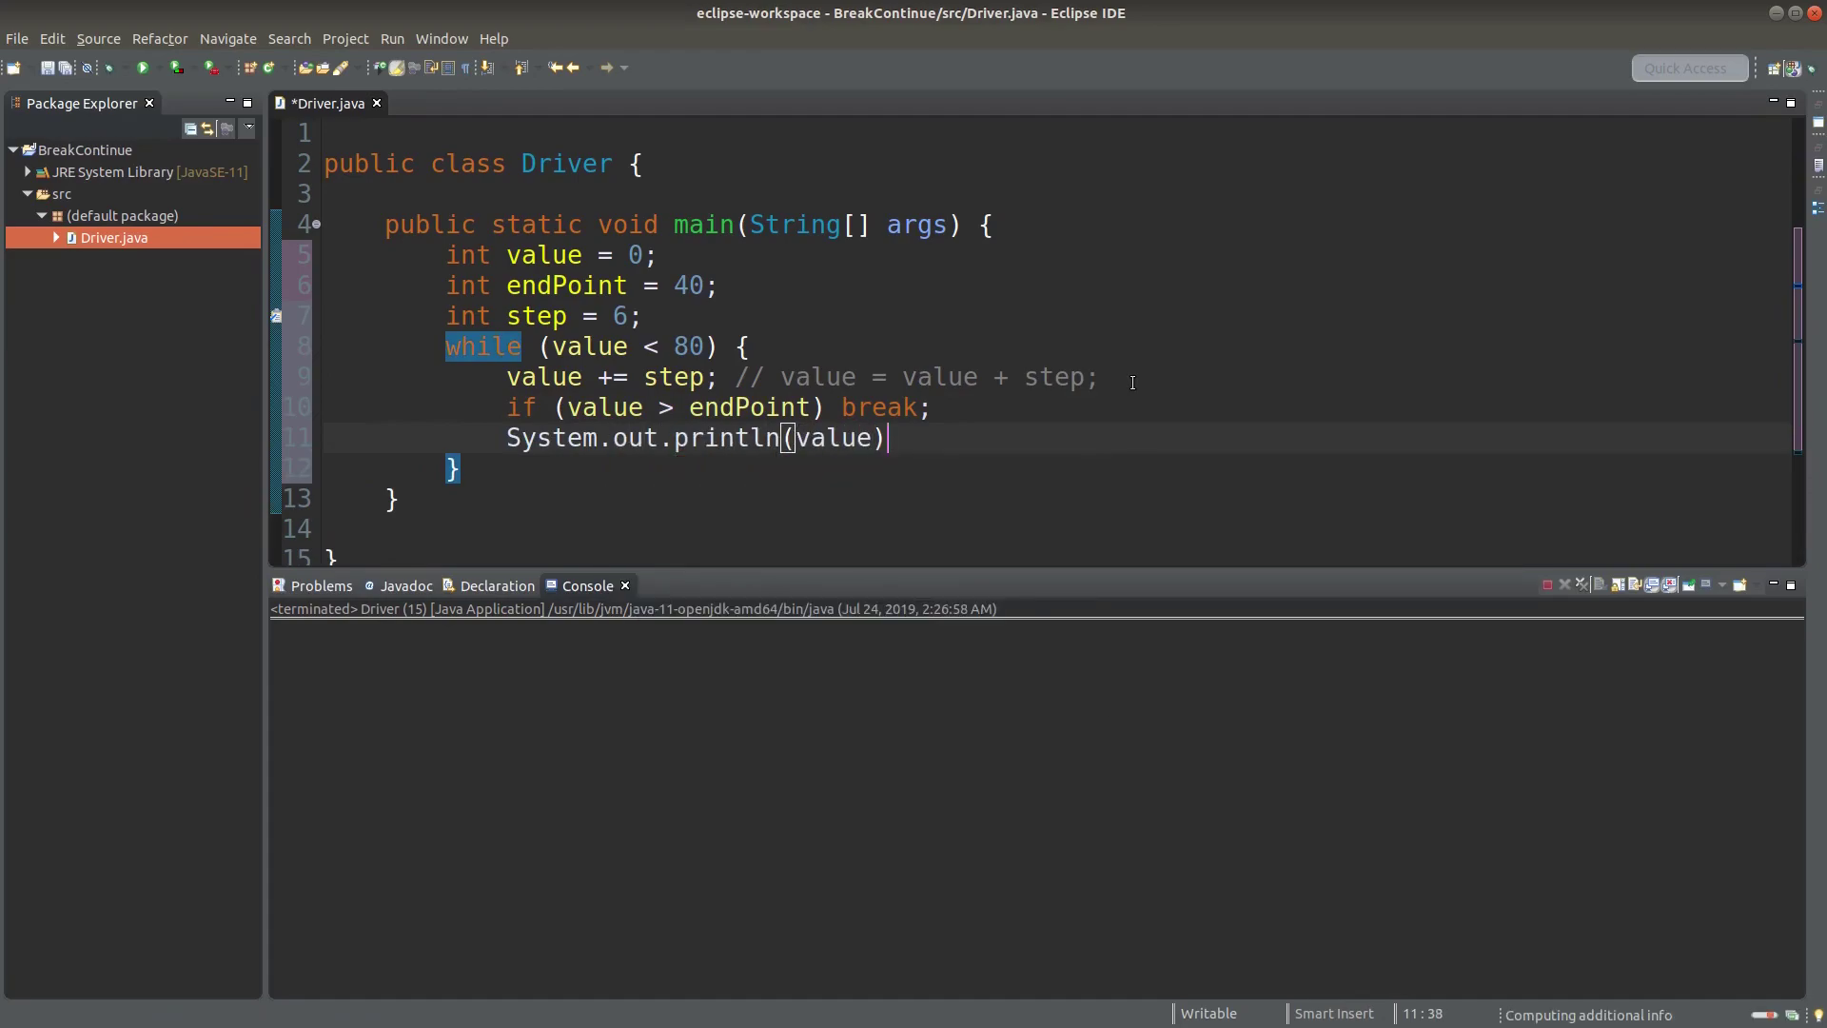
text(;)
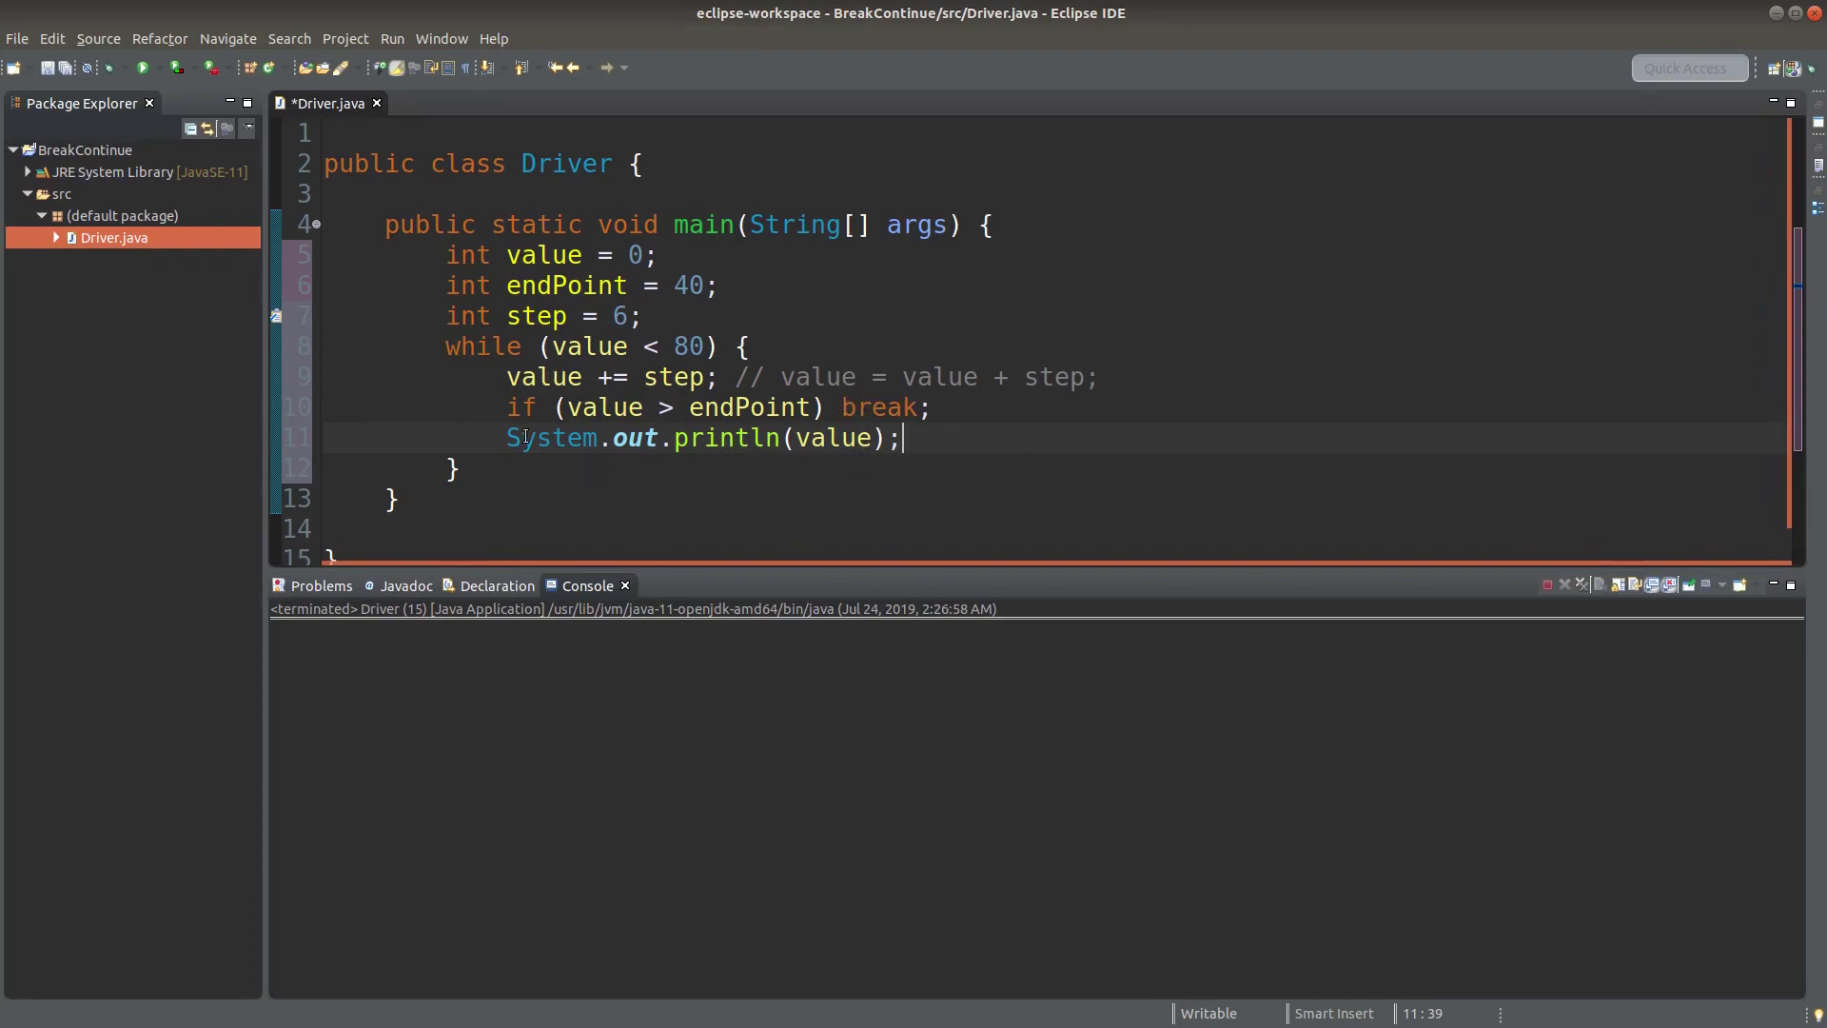
scroll(865, 406, down, 1)
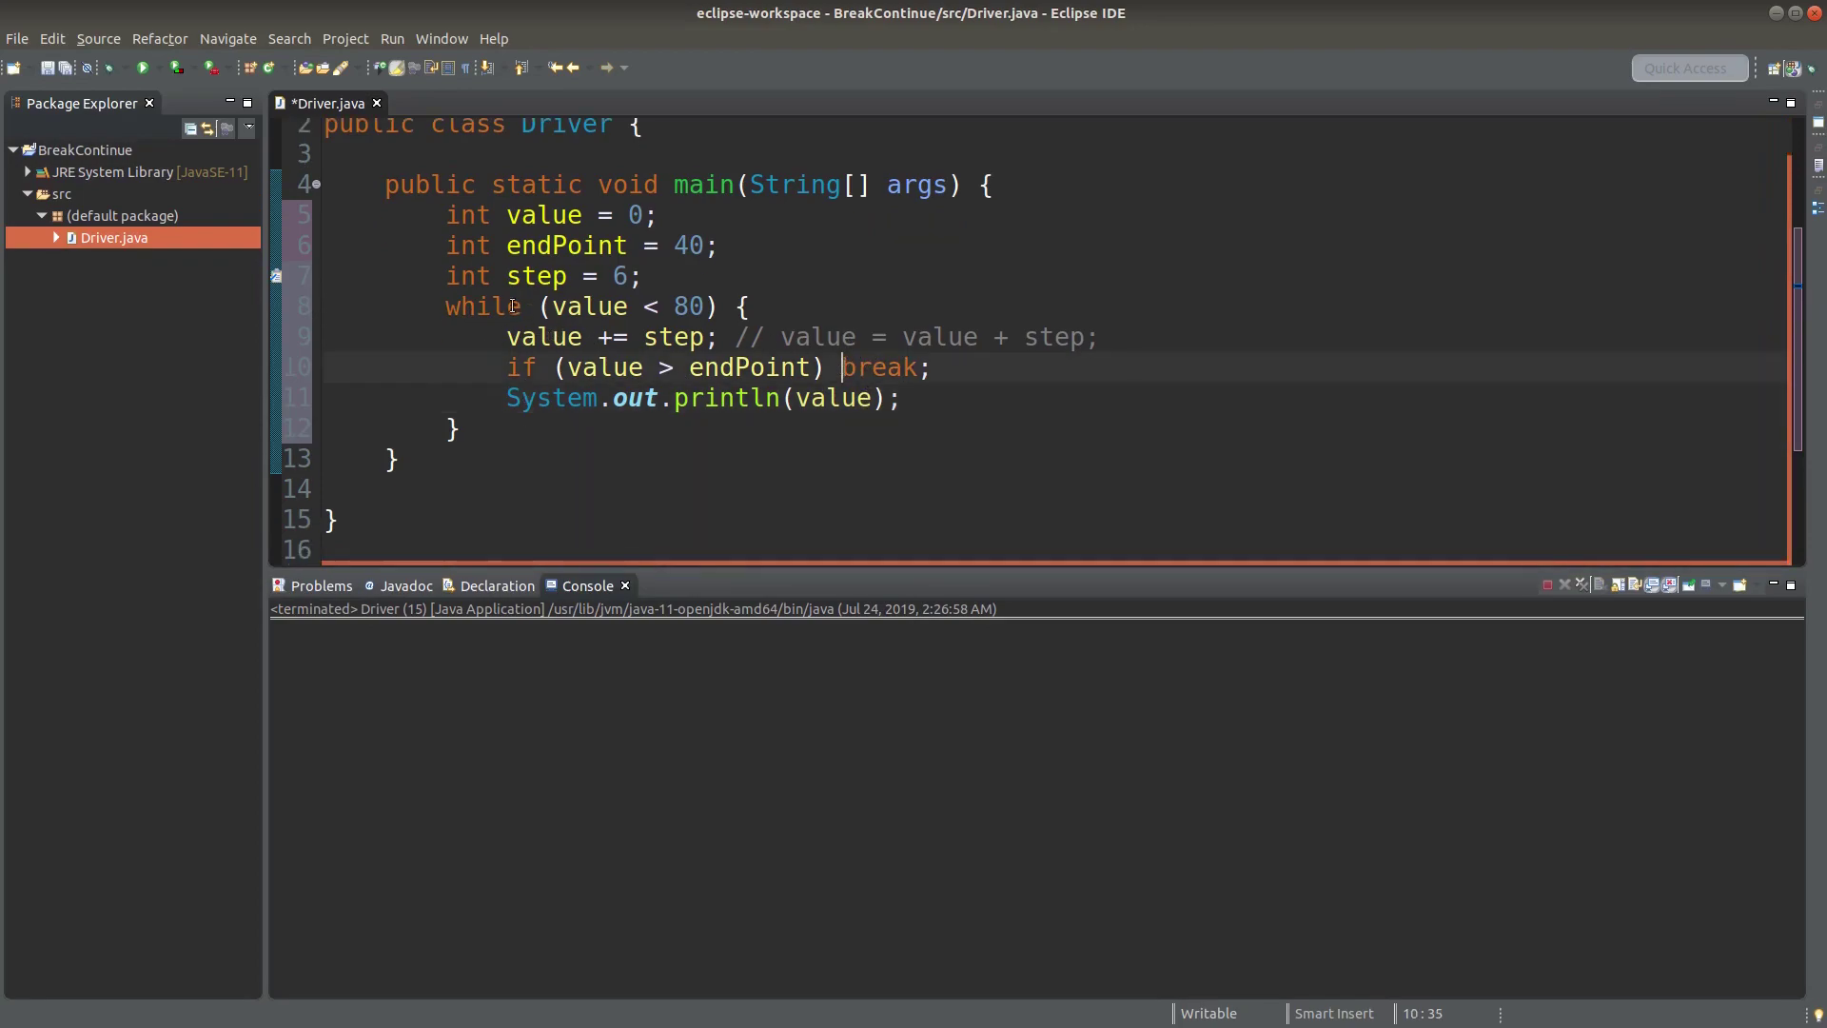
Add System.out.println("Outside the loop:" + value); after the loop's closing brace.
click(460, 427)
click(466, 427)
mouse_move(881, 367)
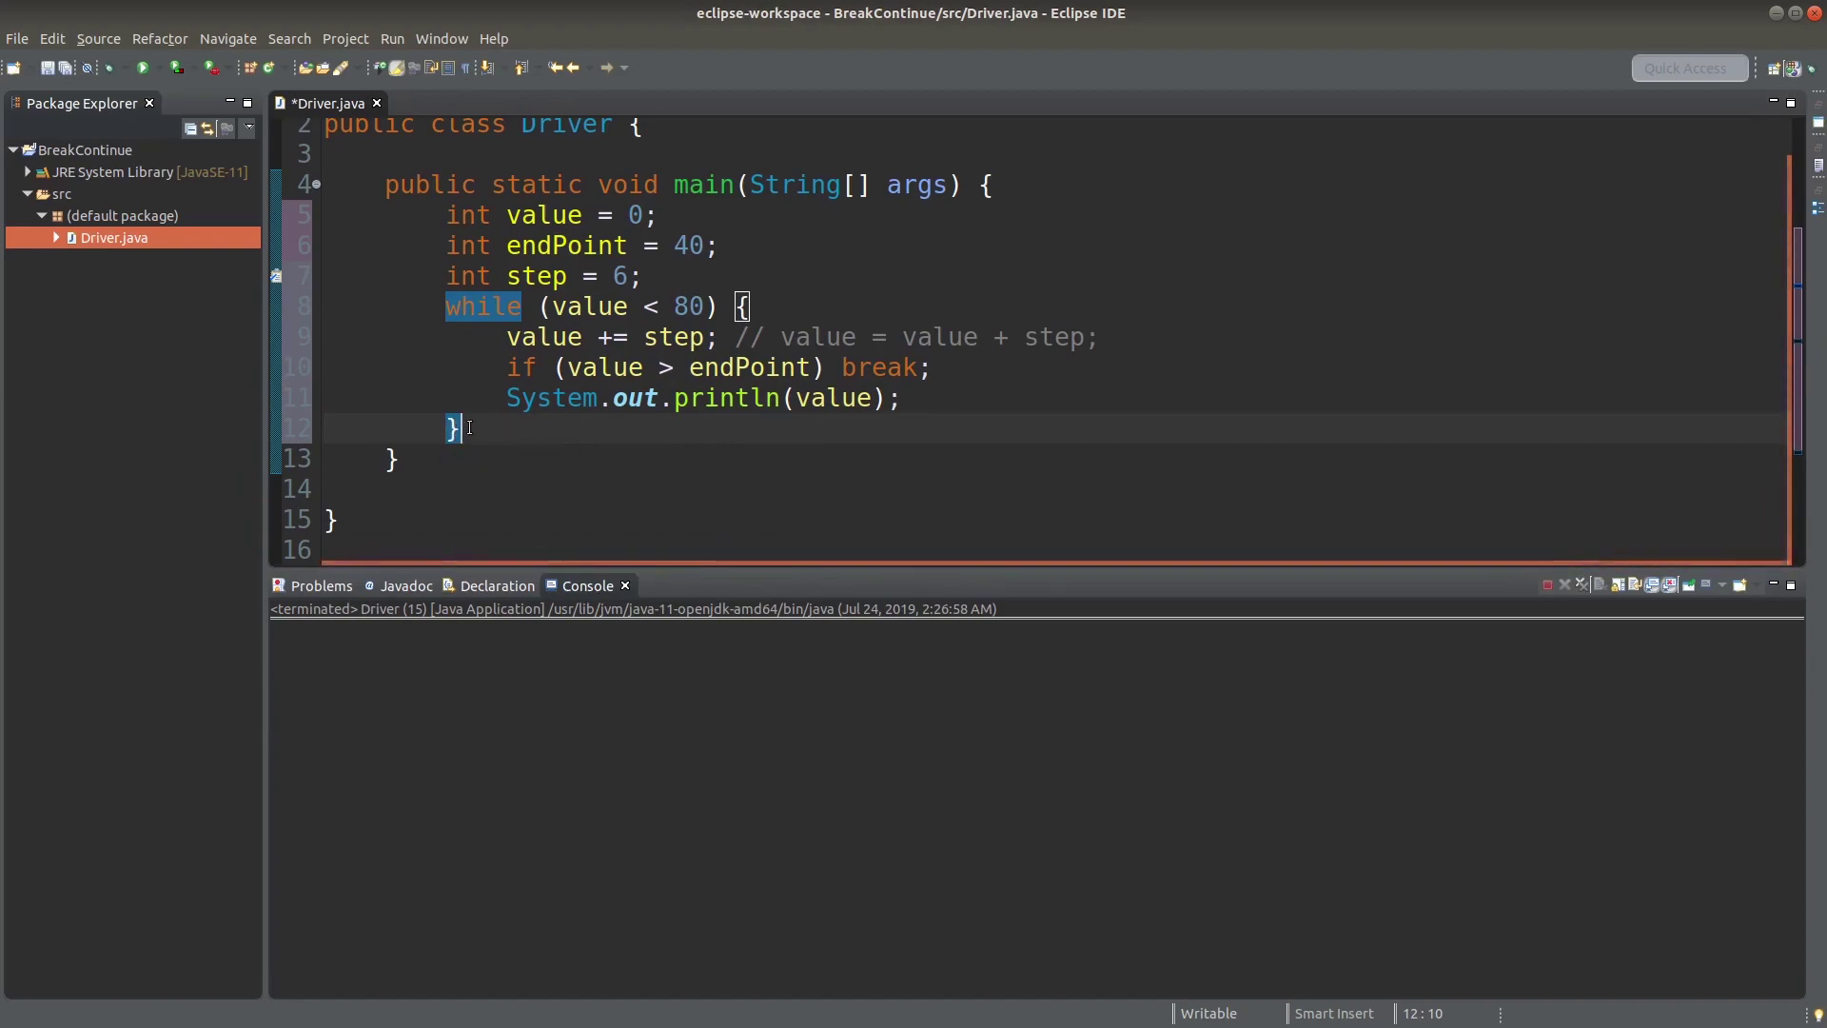
key(Return)
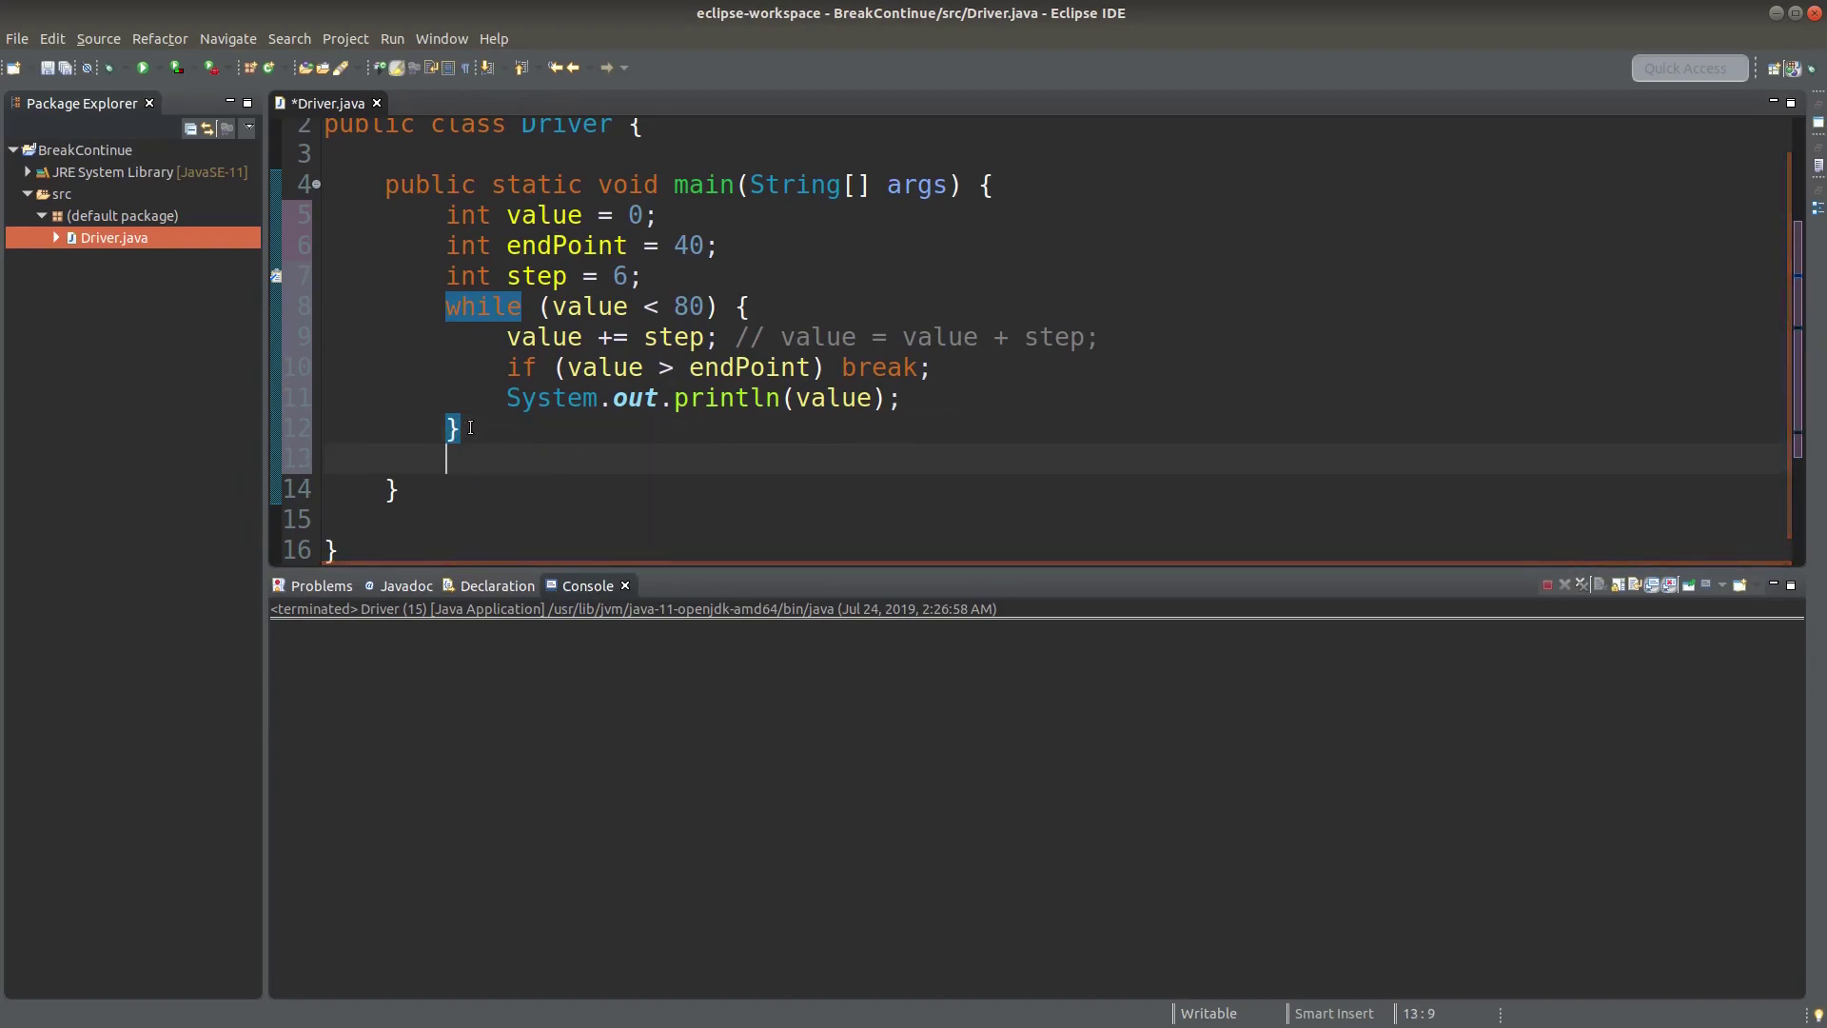
text(Syuste)
key(BackSpace)
key(BackSpace)
key(BackSpace)
text(ste)
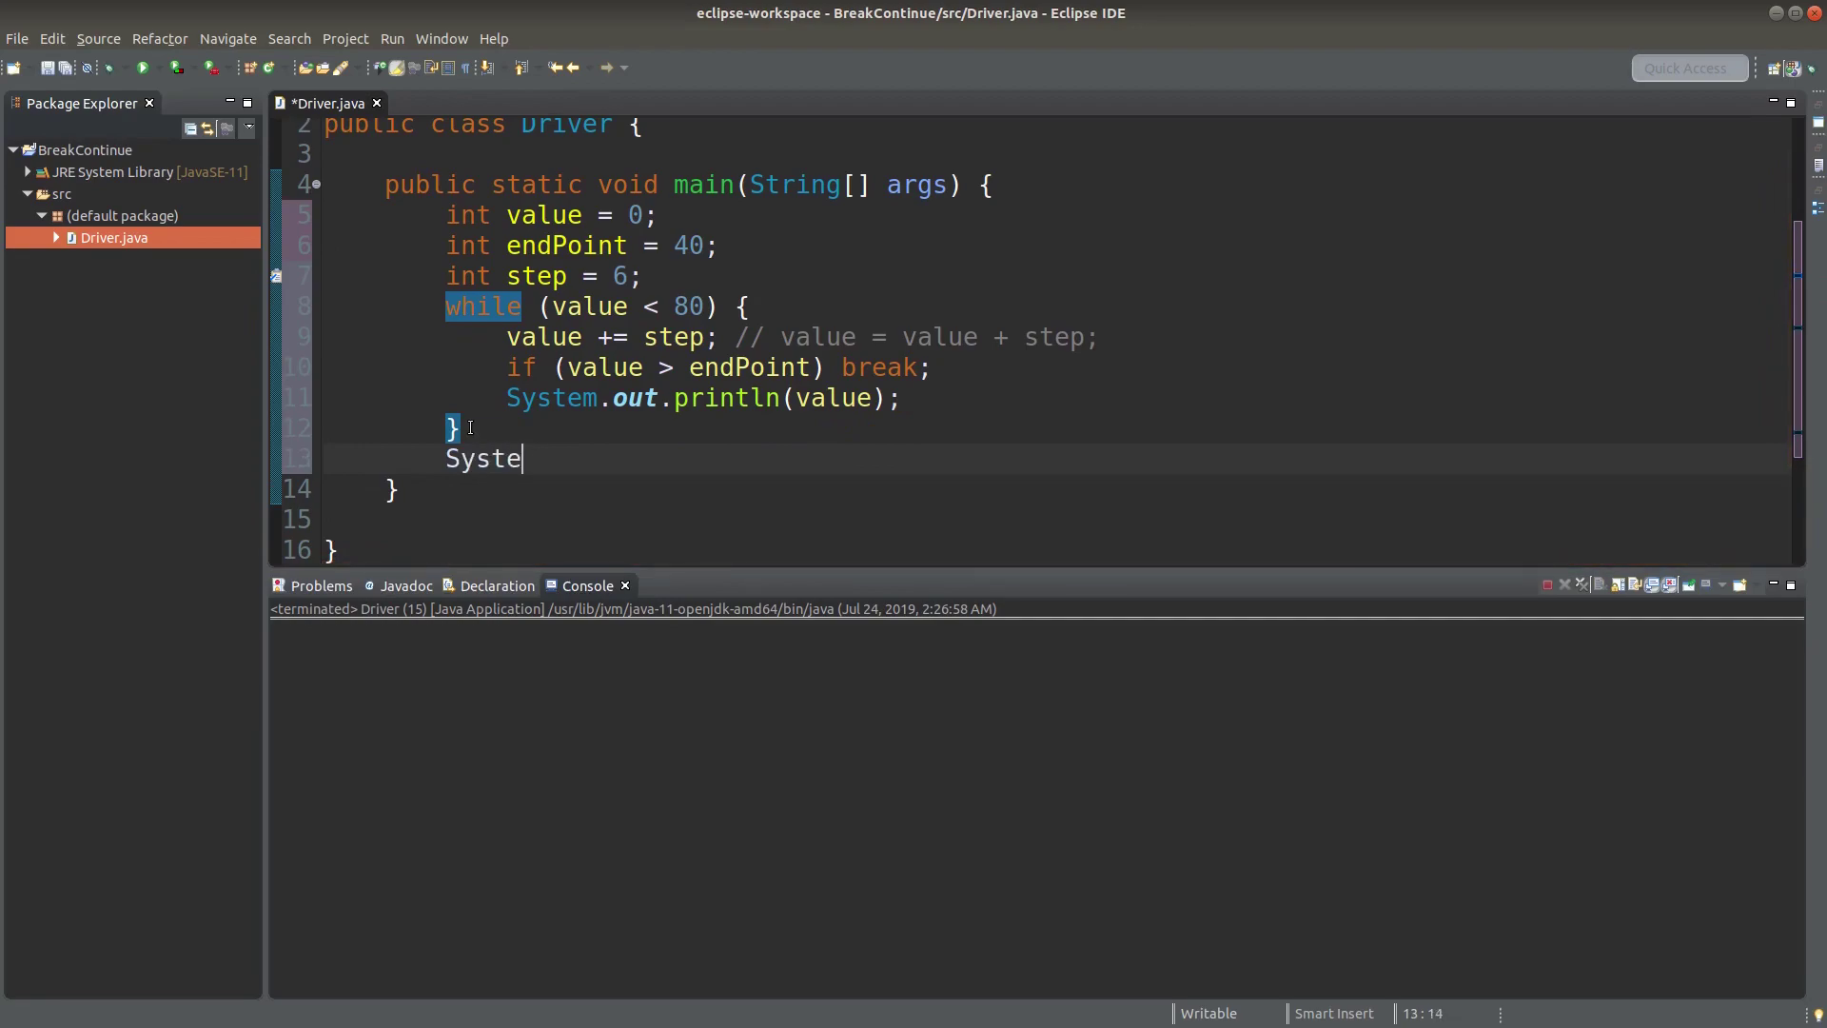
text(m.out.prin)
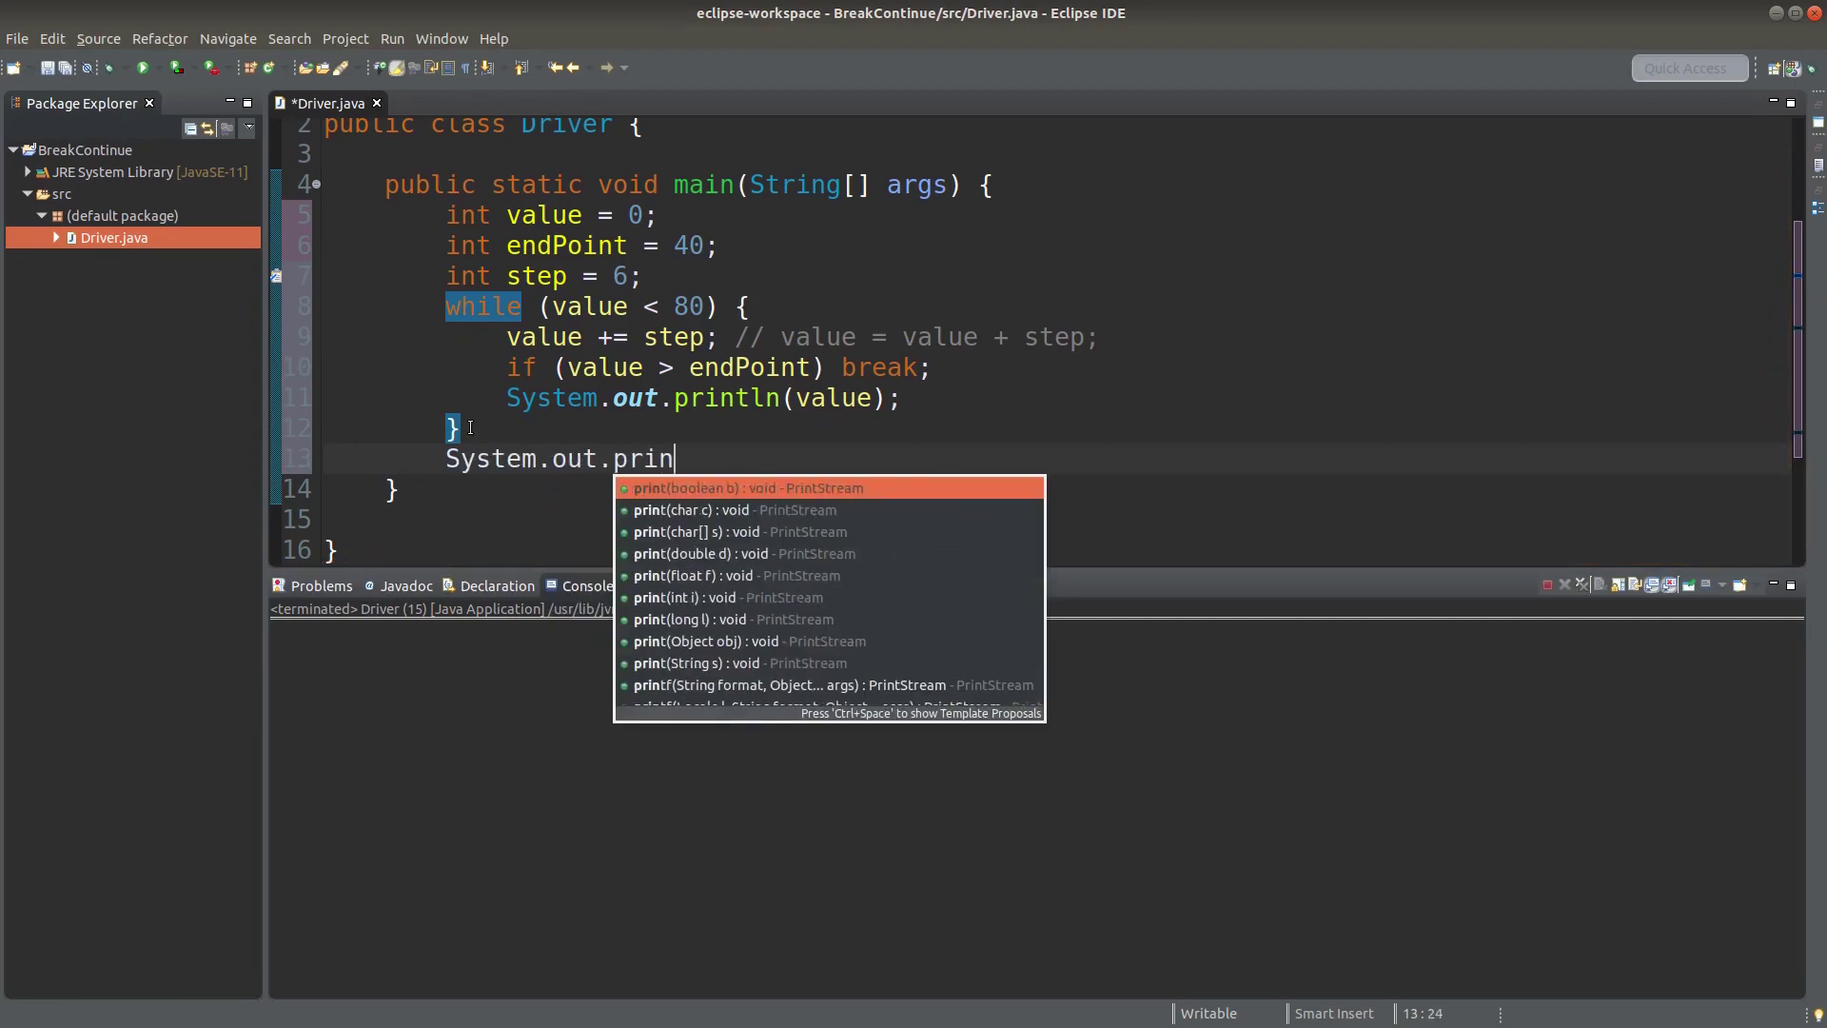
text(tln("Outside the loop:" + value);)
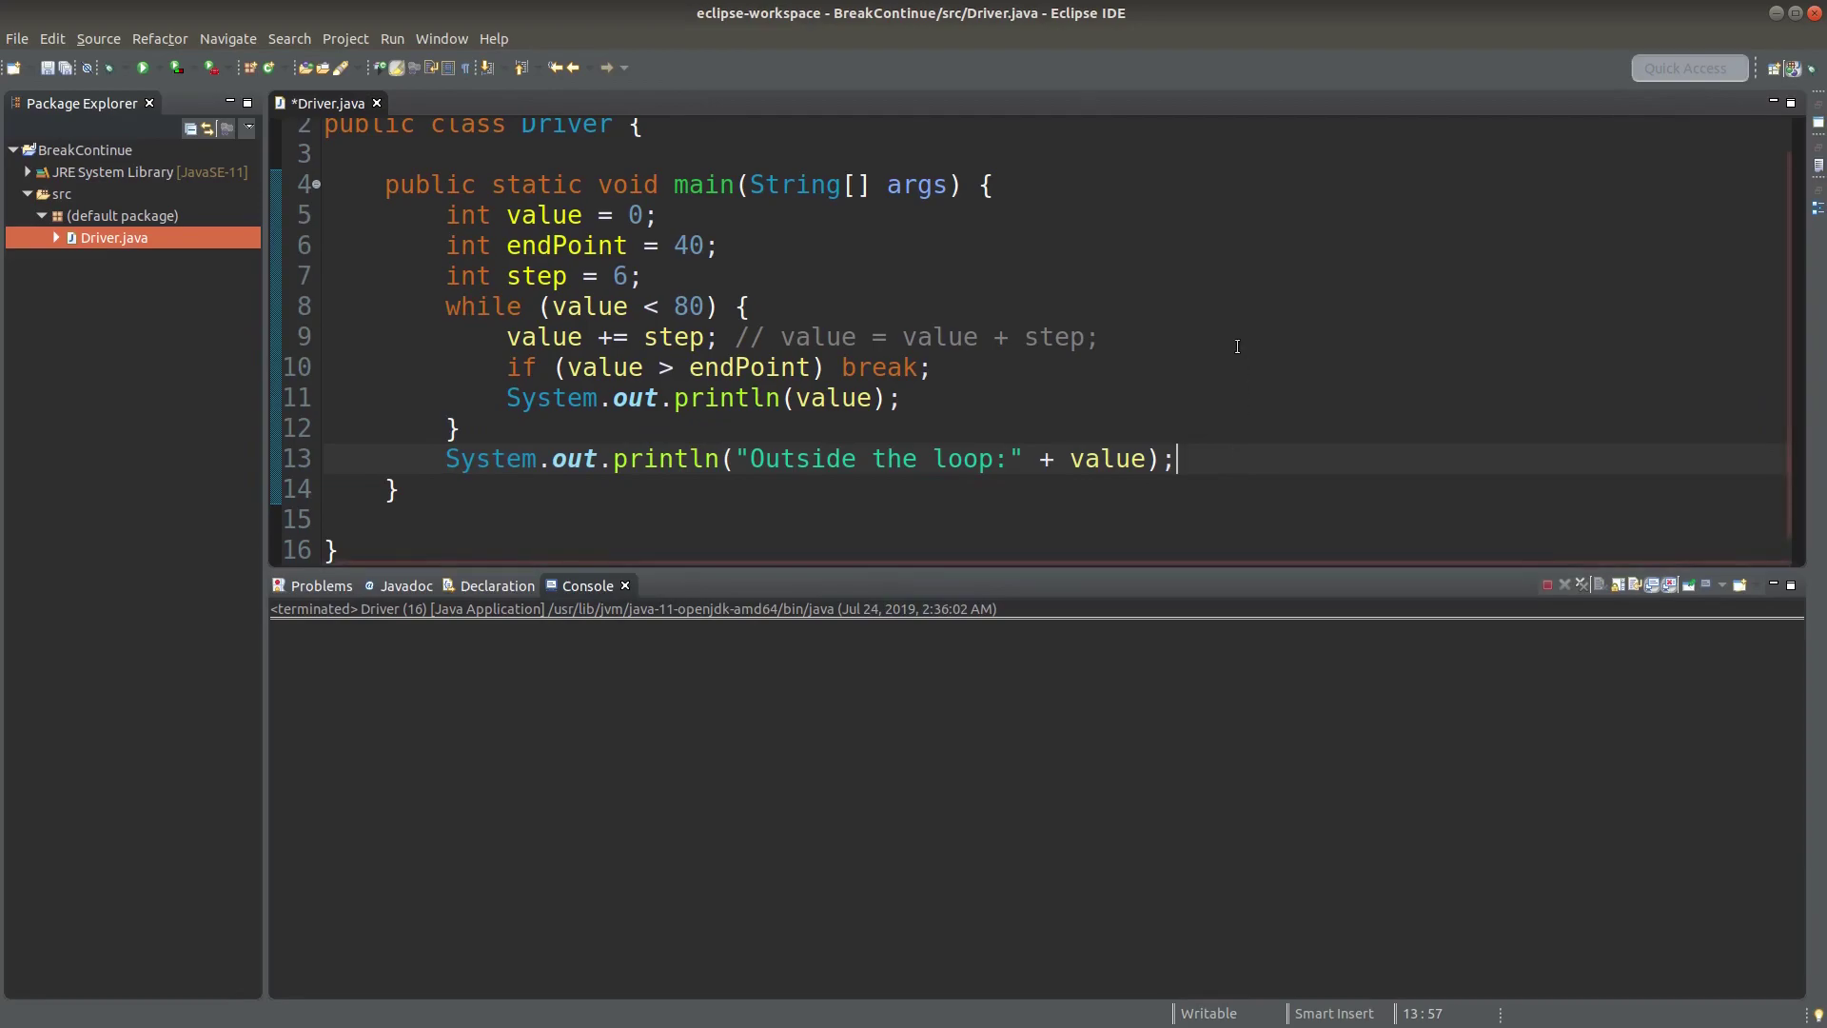
Save and run Driver.java, showing 6 through 36 and Outside the loop:42.
click(46, 68)
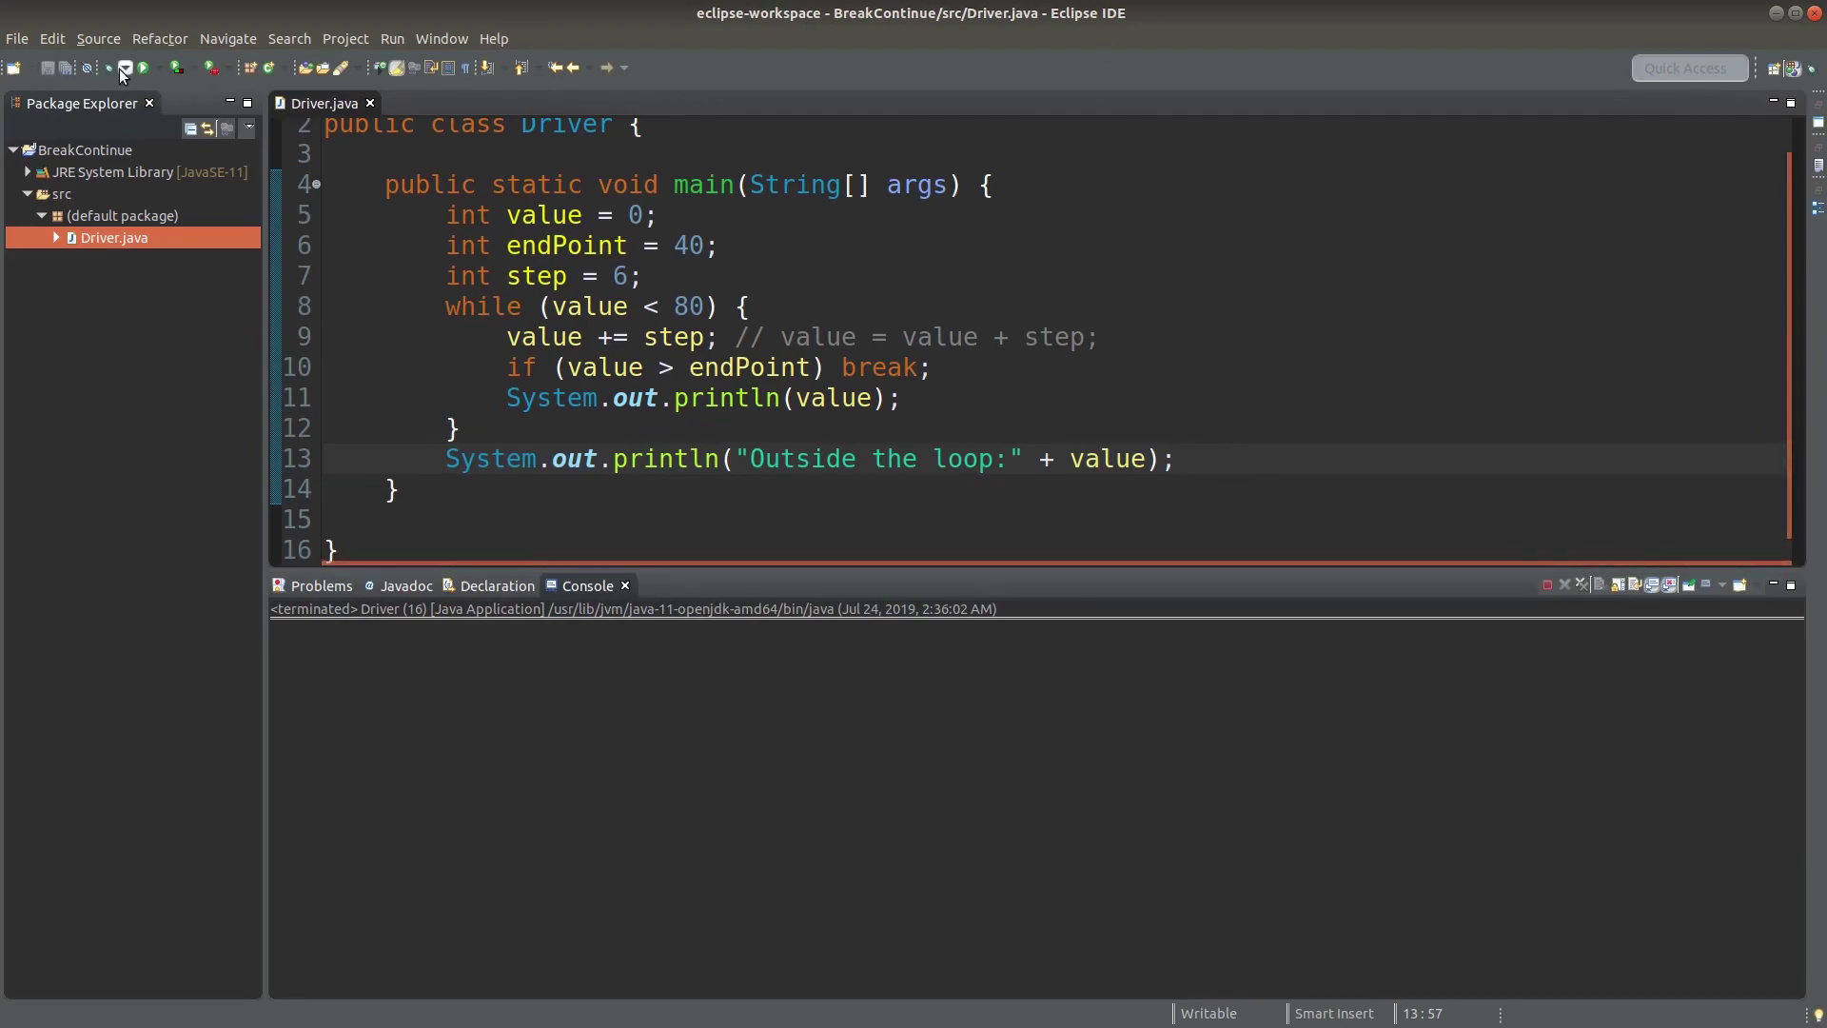
click(145, 68)
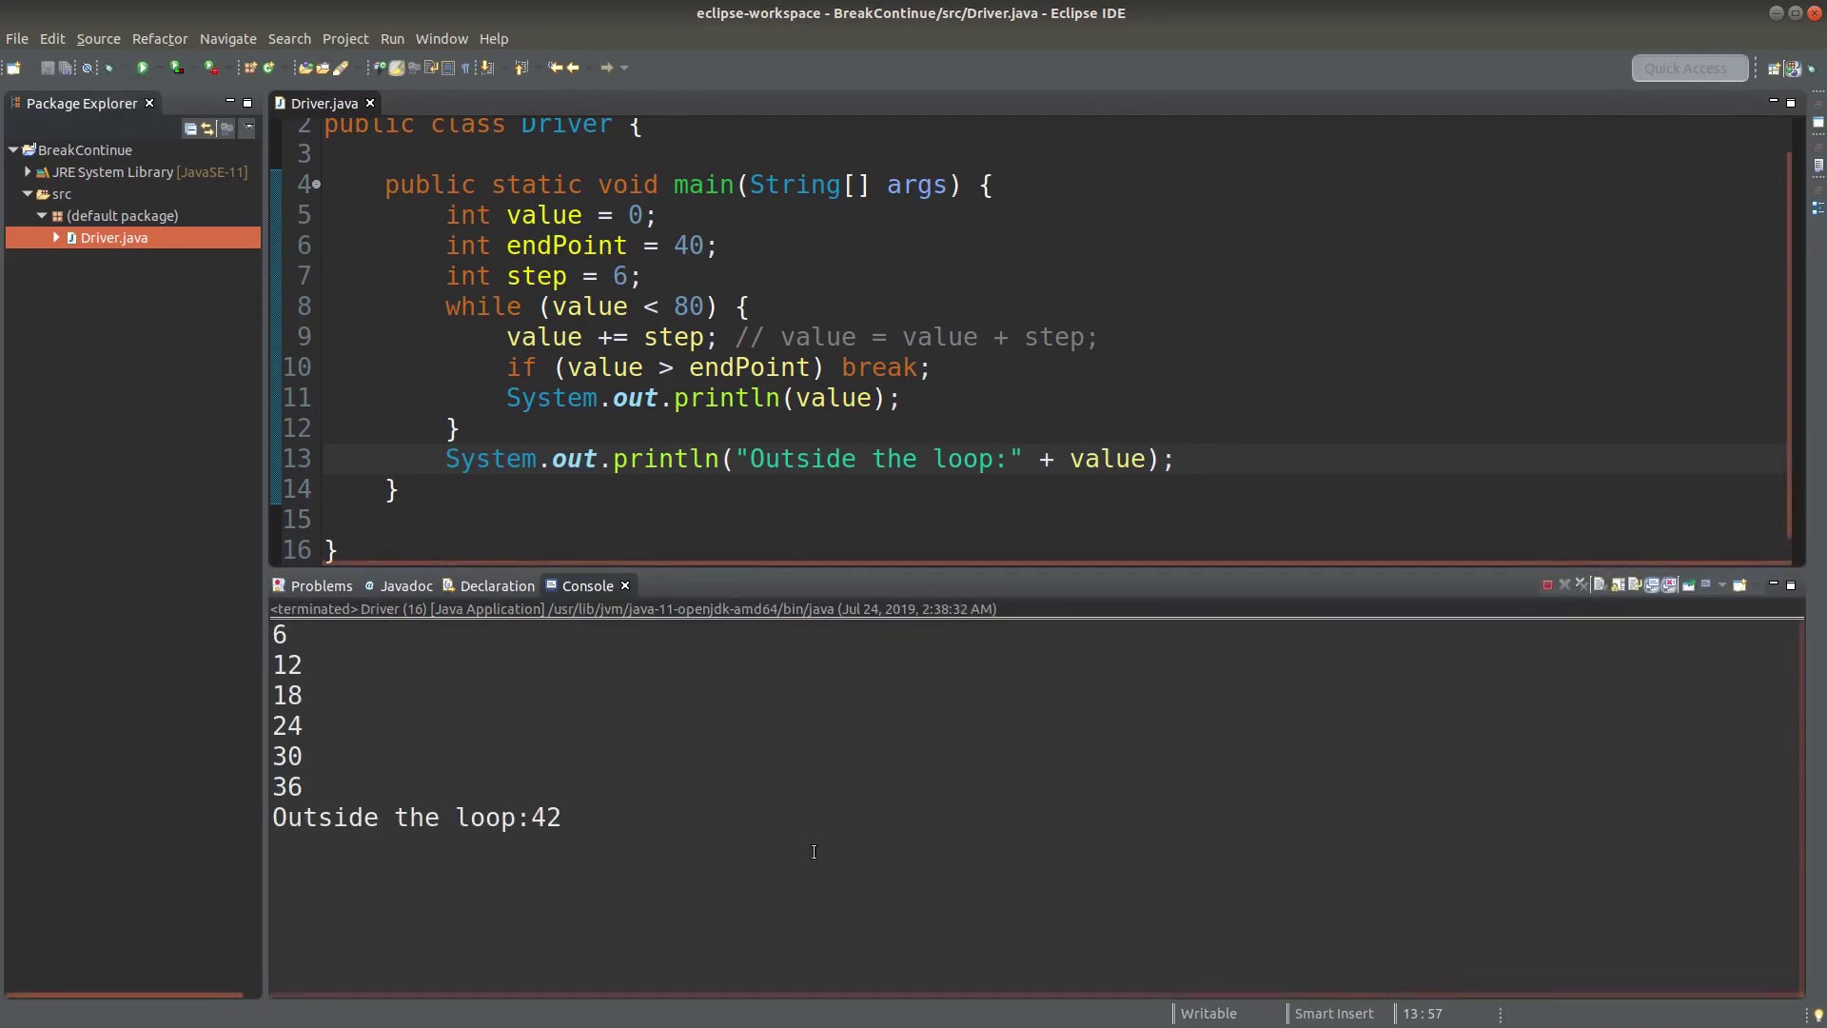
click(808, 886)
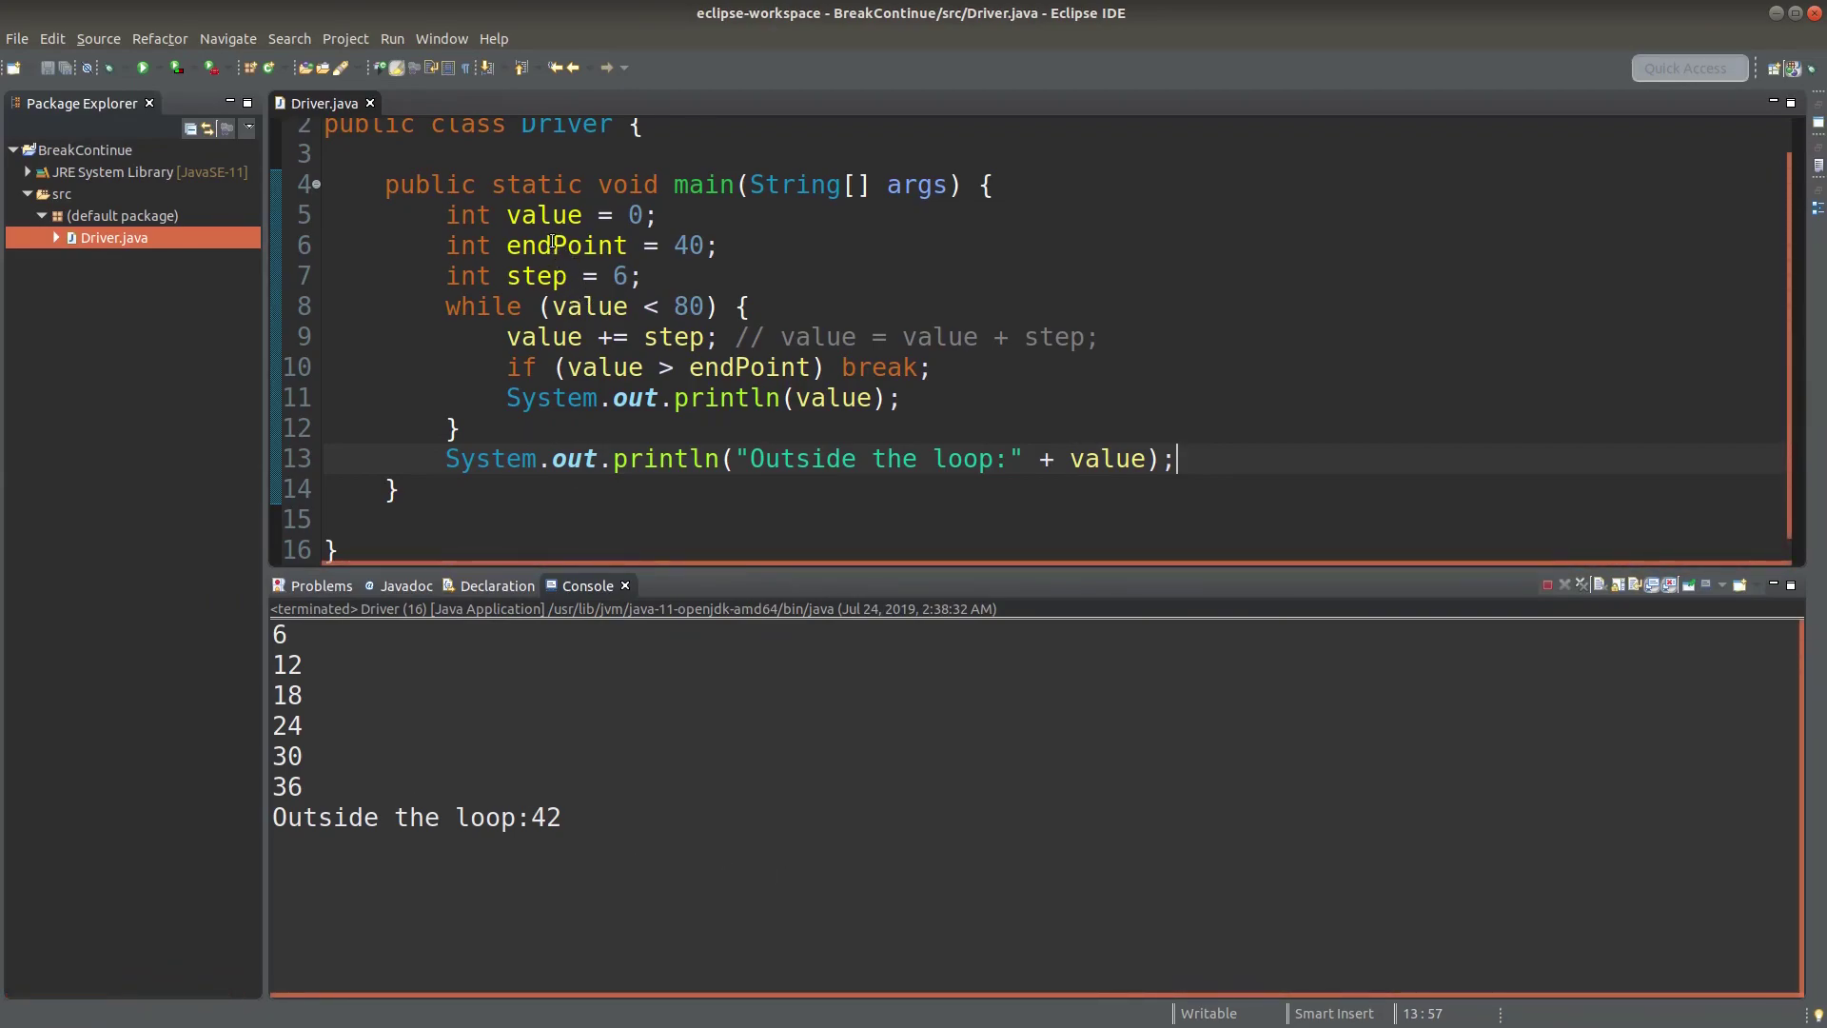
click(1182, 459)
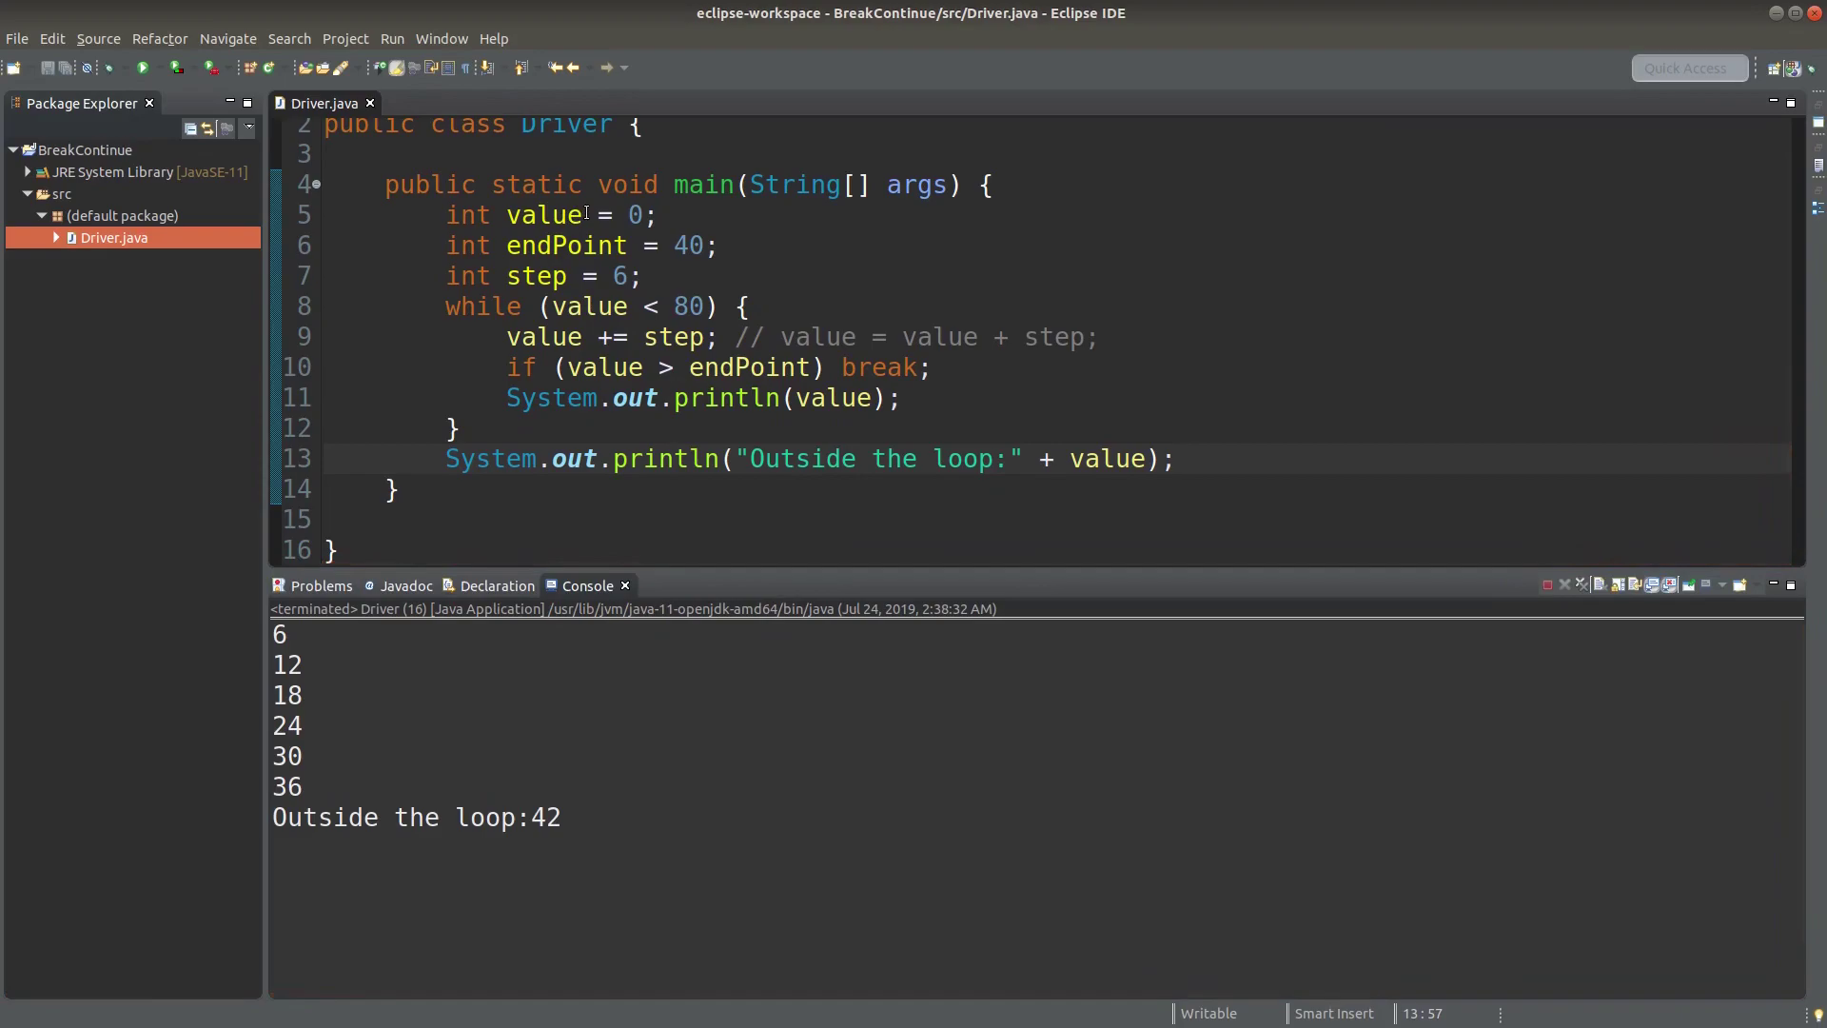
click(639, 214)
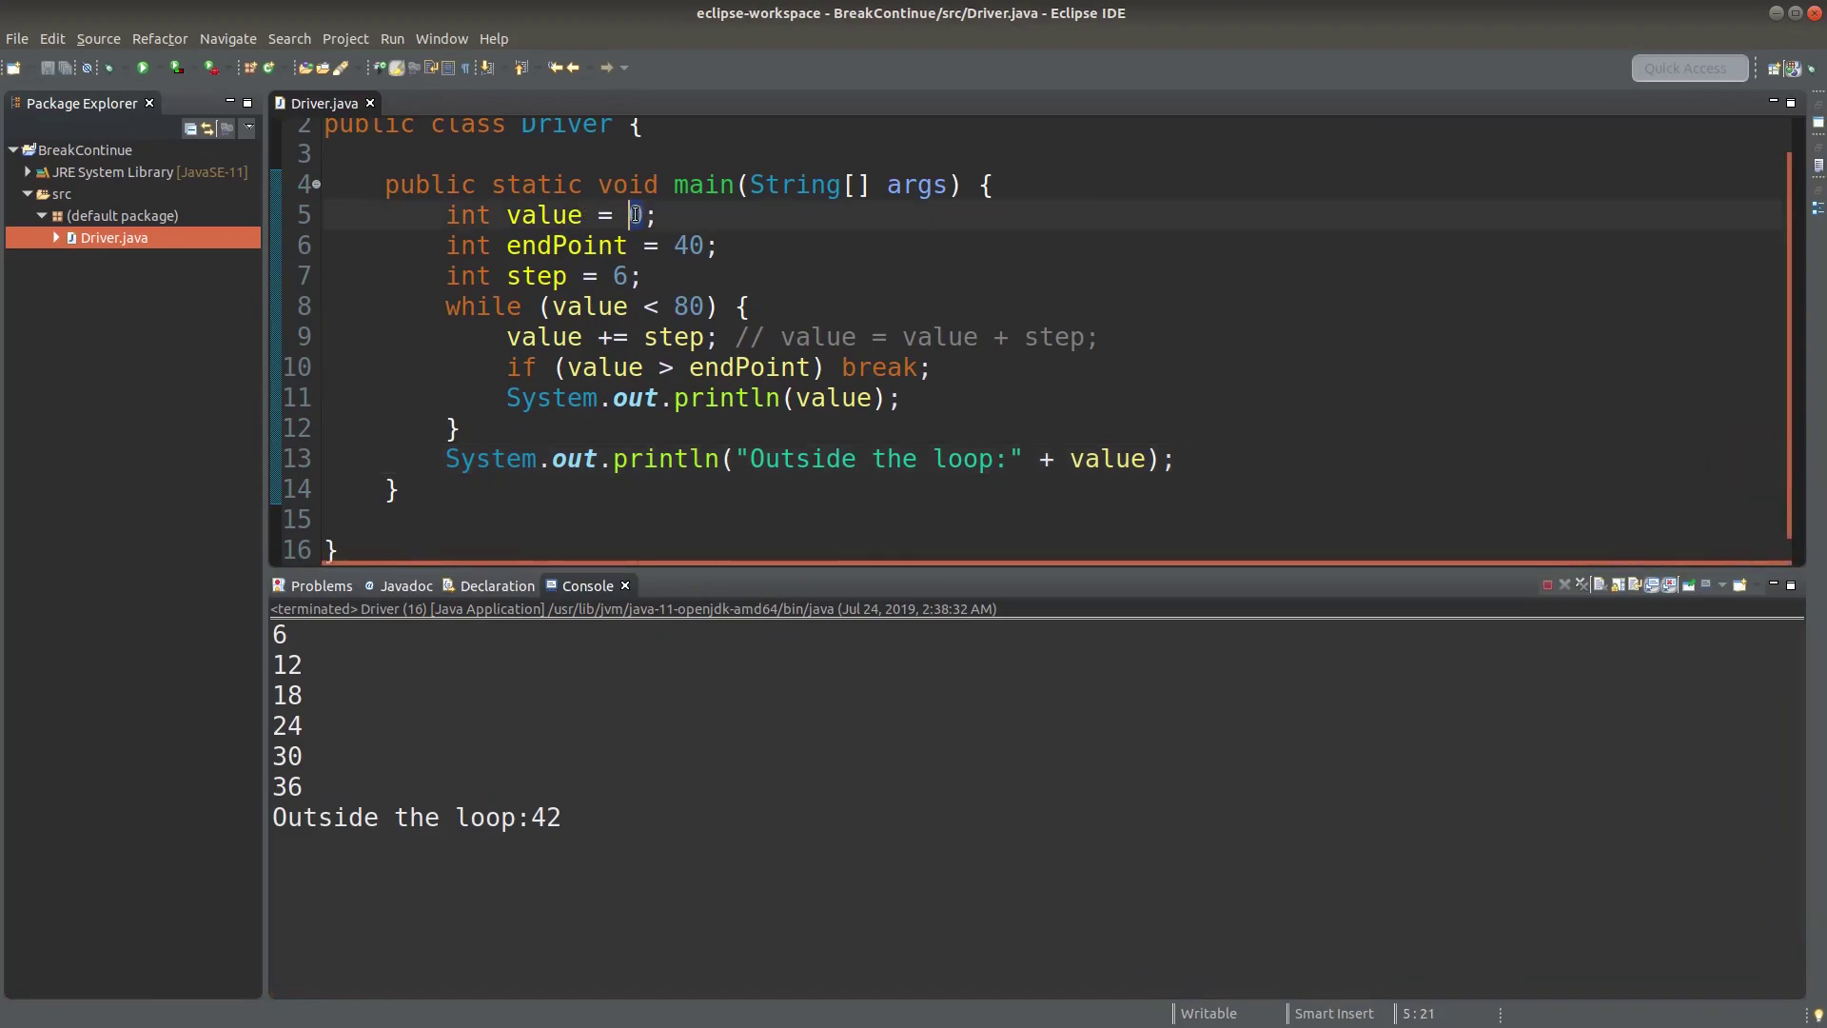
drag(551, 306, 630, 305)
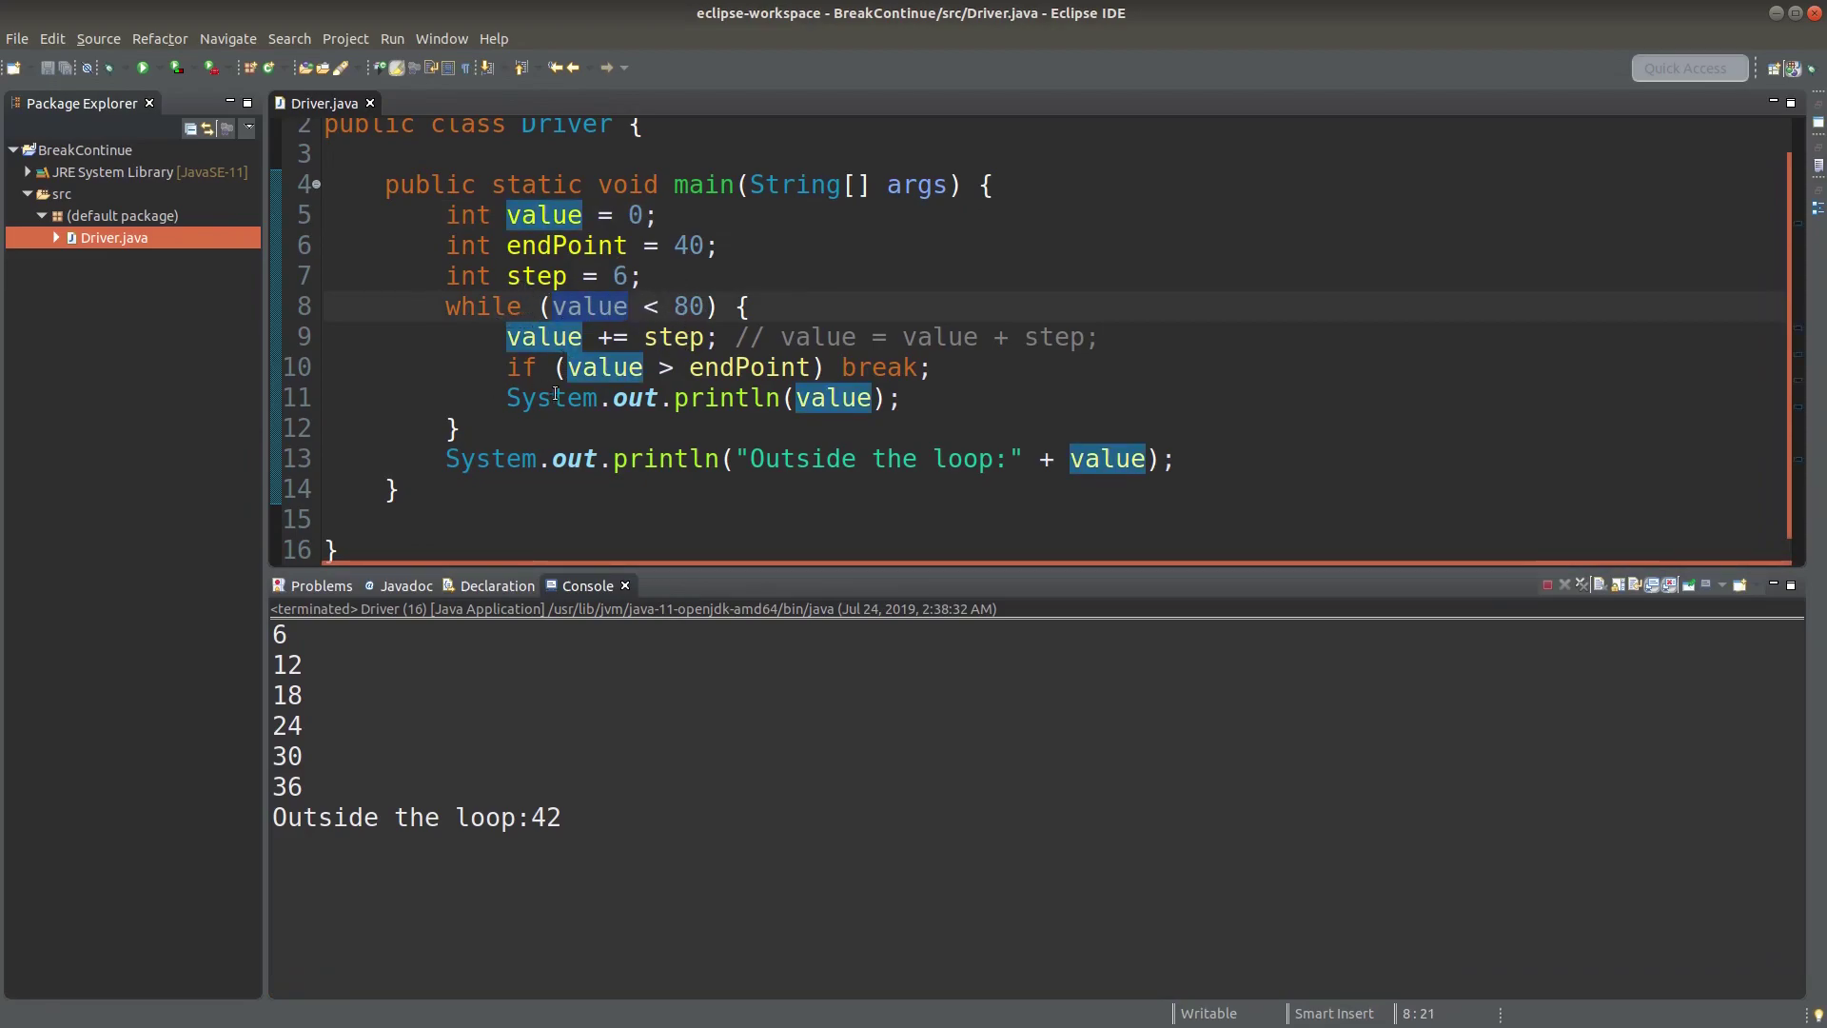
click(584, 337)
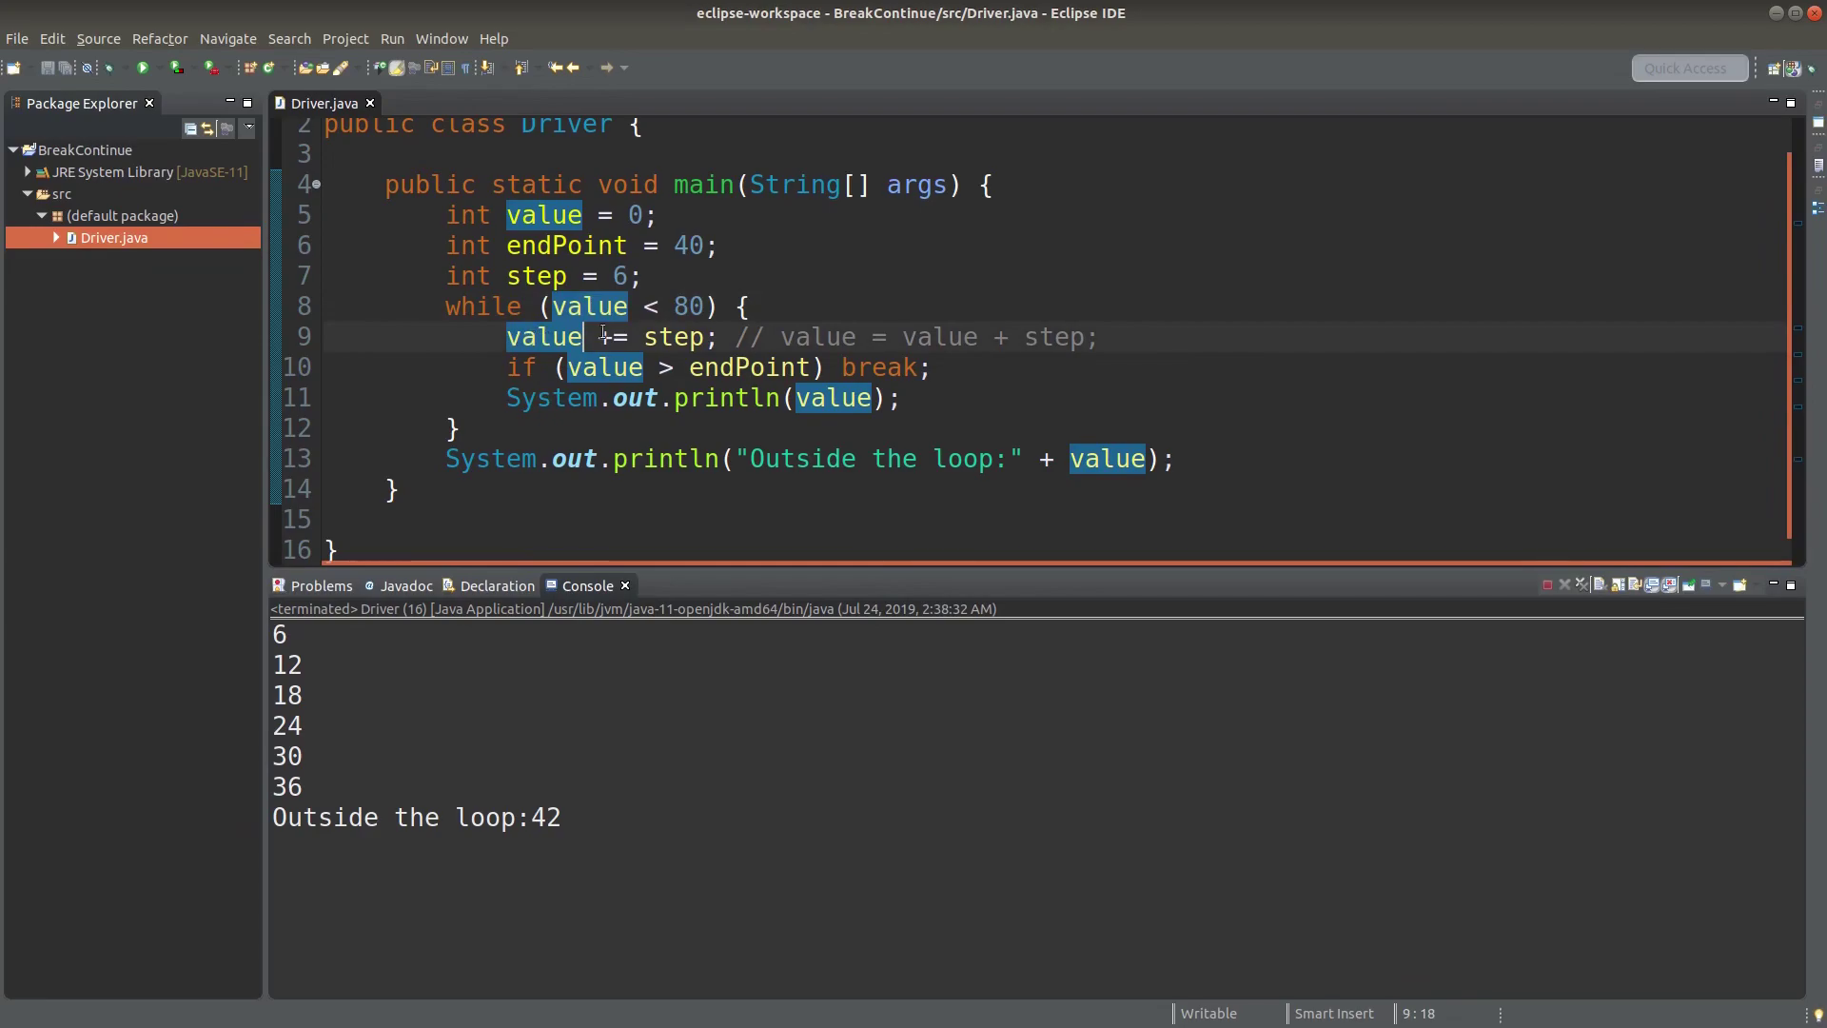
double_click(620, 275)
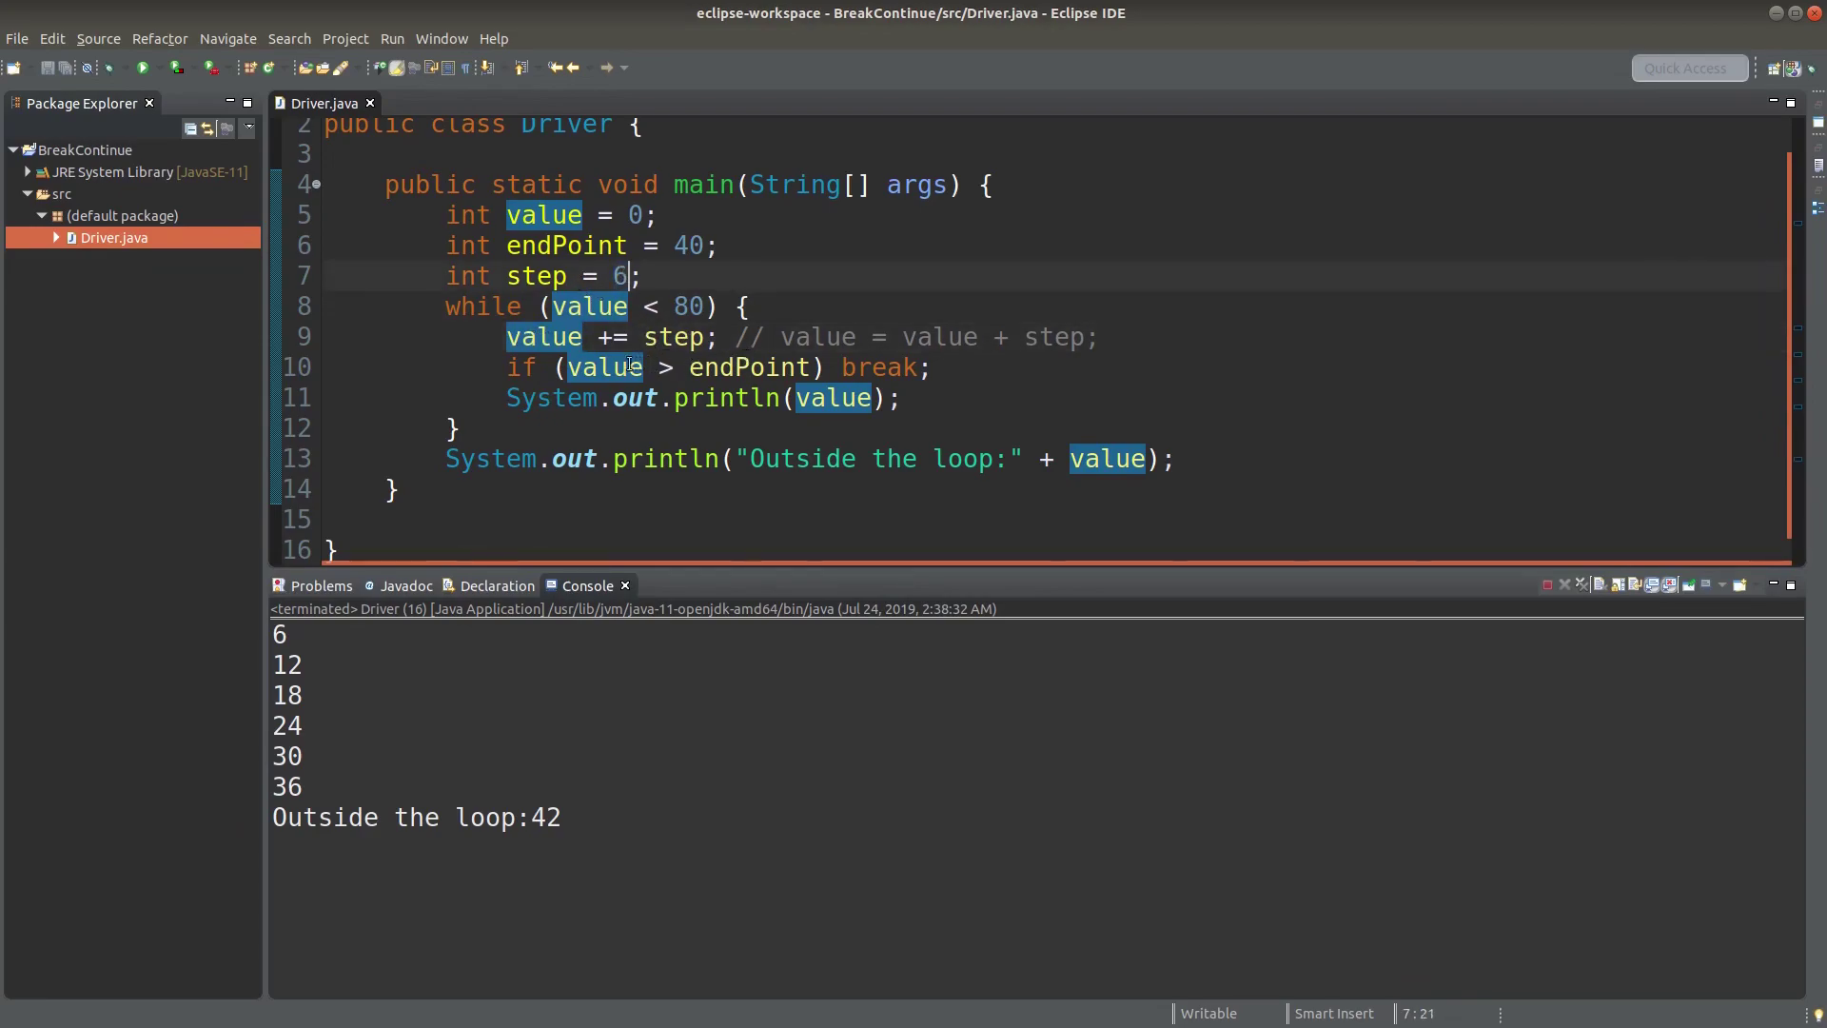
click(600, 368)
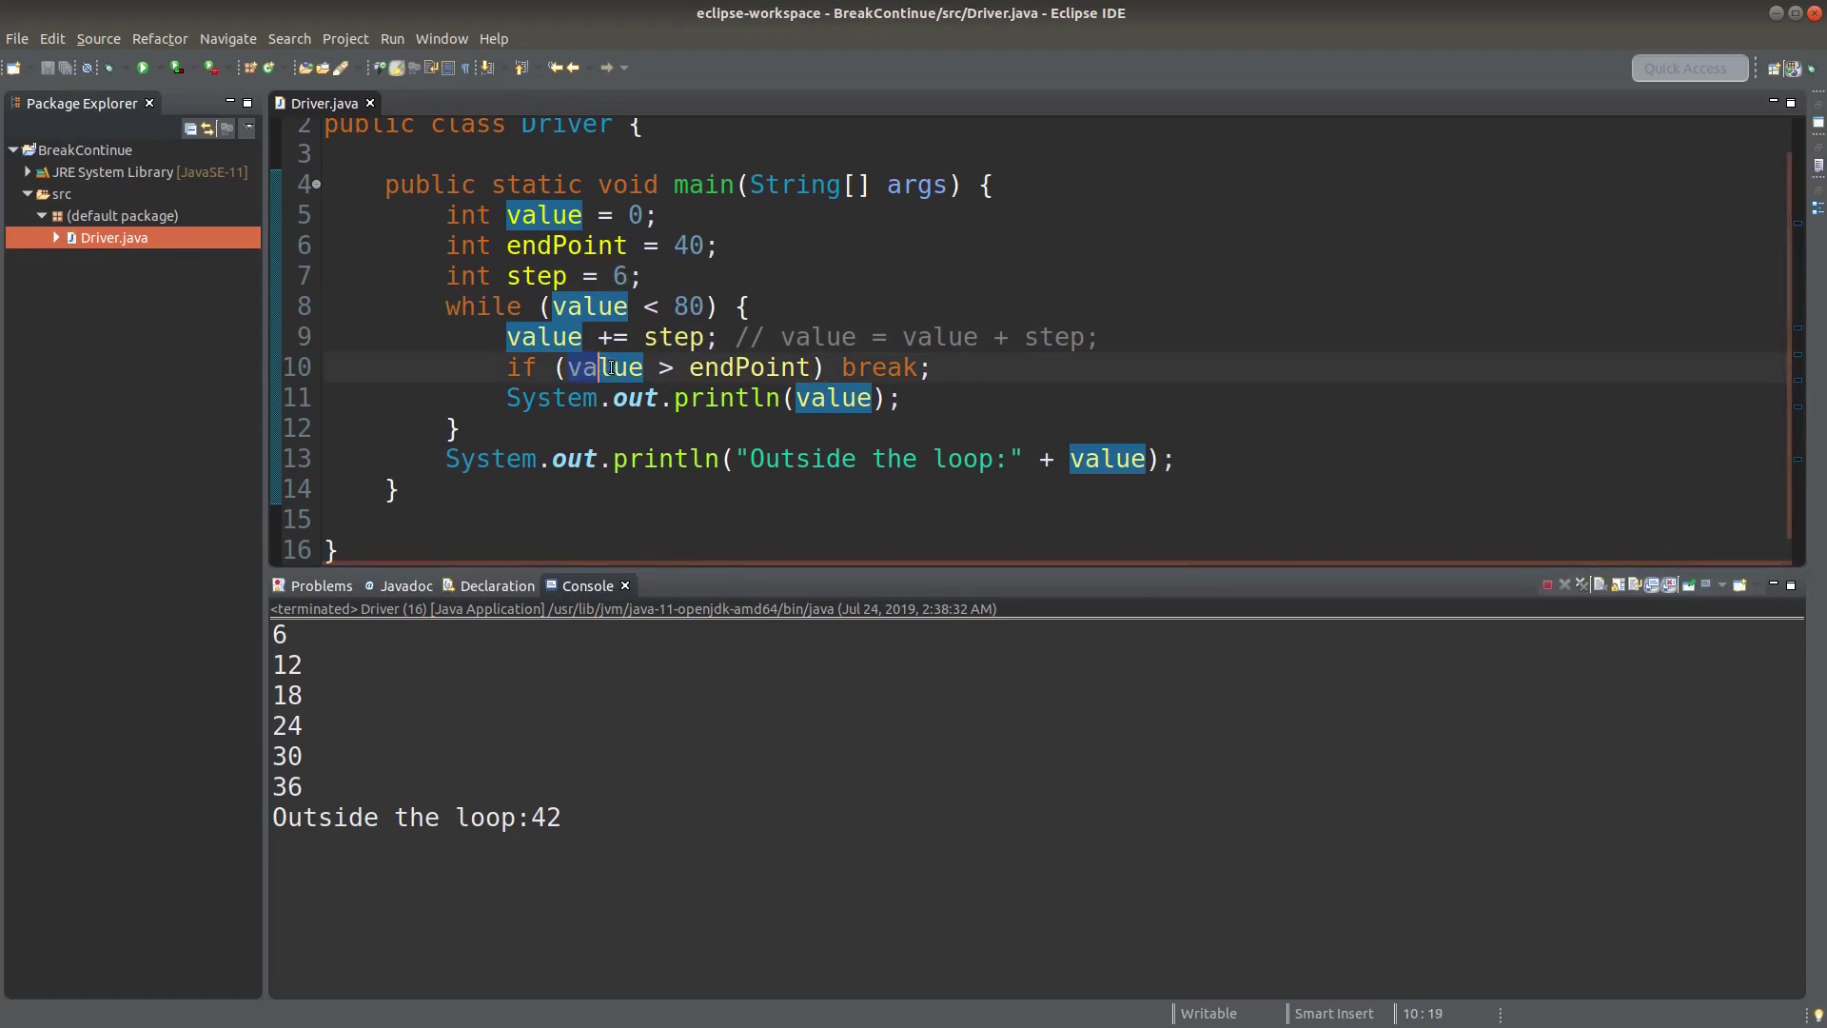
click(646, 367)
mouse_move(606, 367)
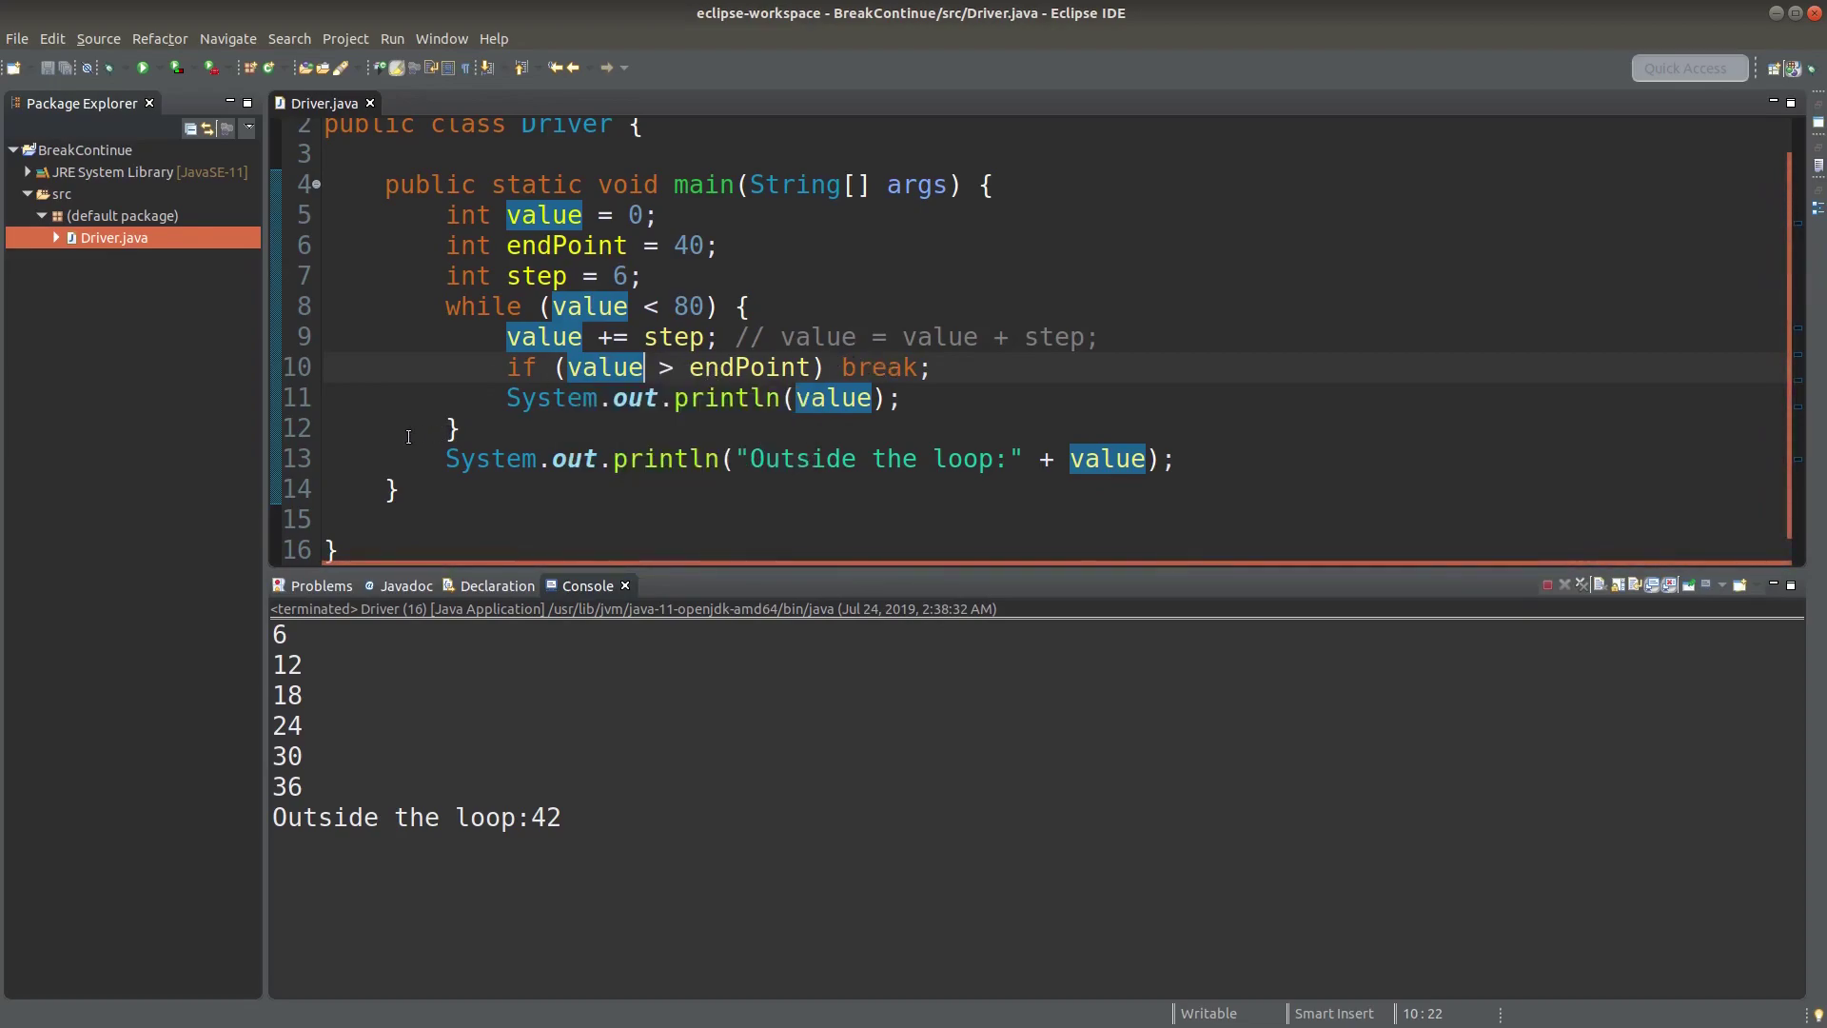
drag(507, 397, 914, 397)
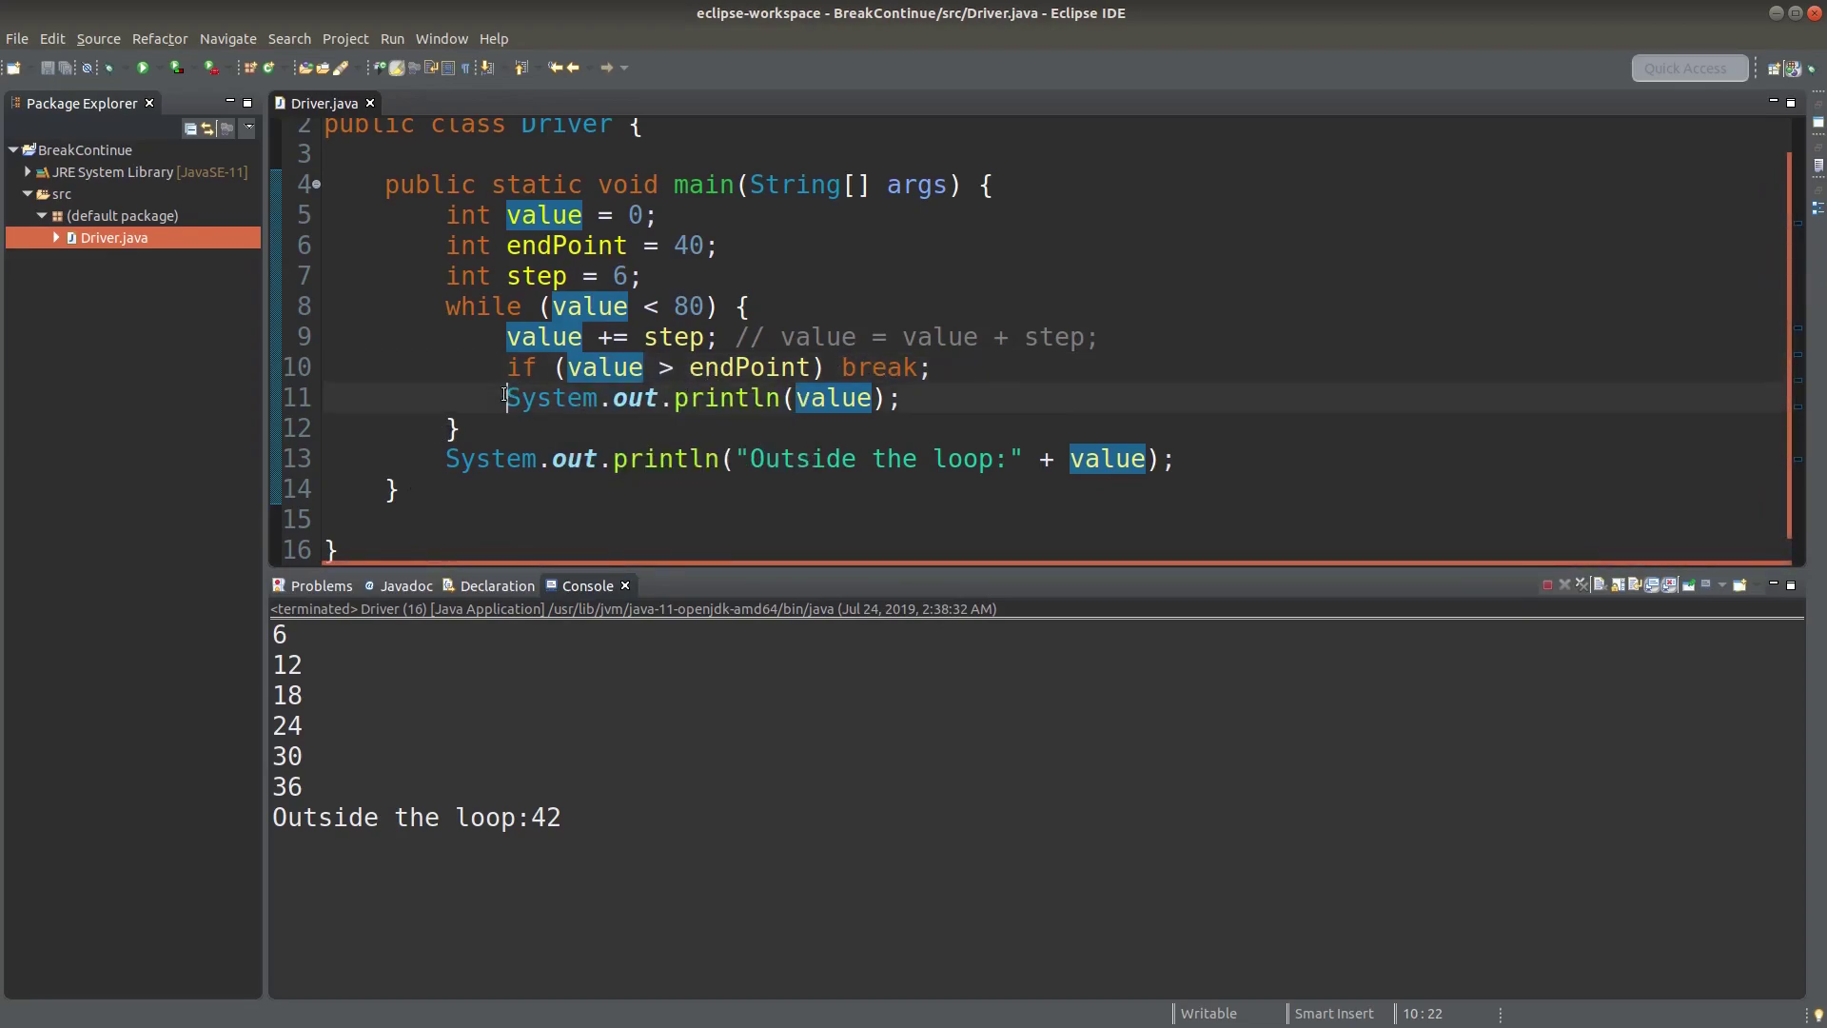
click(911, 397)
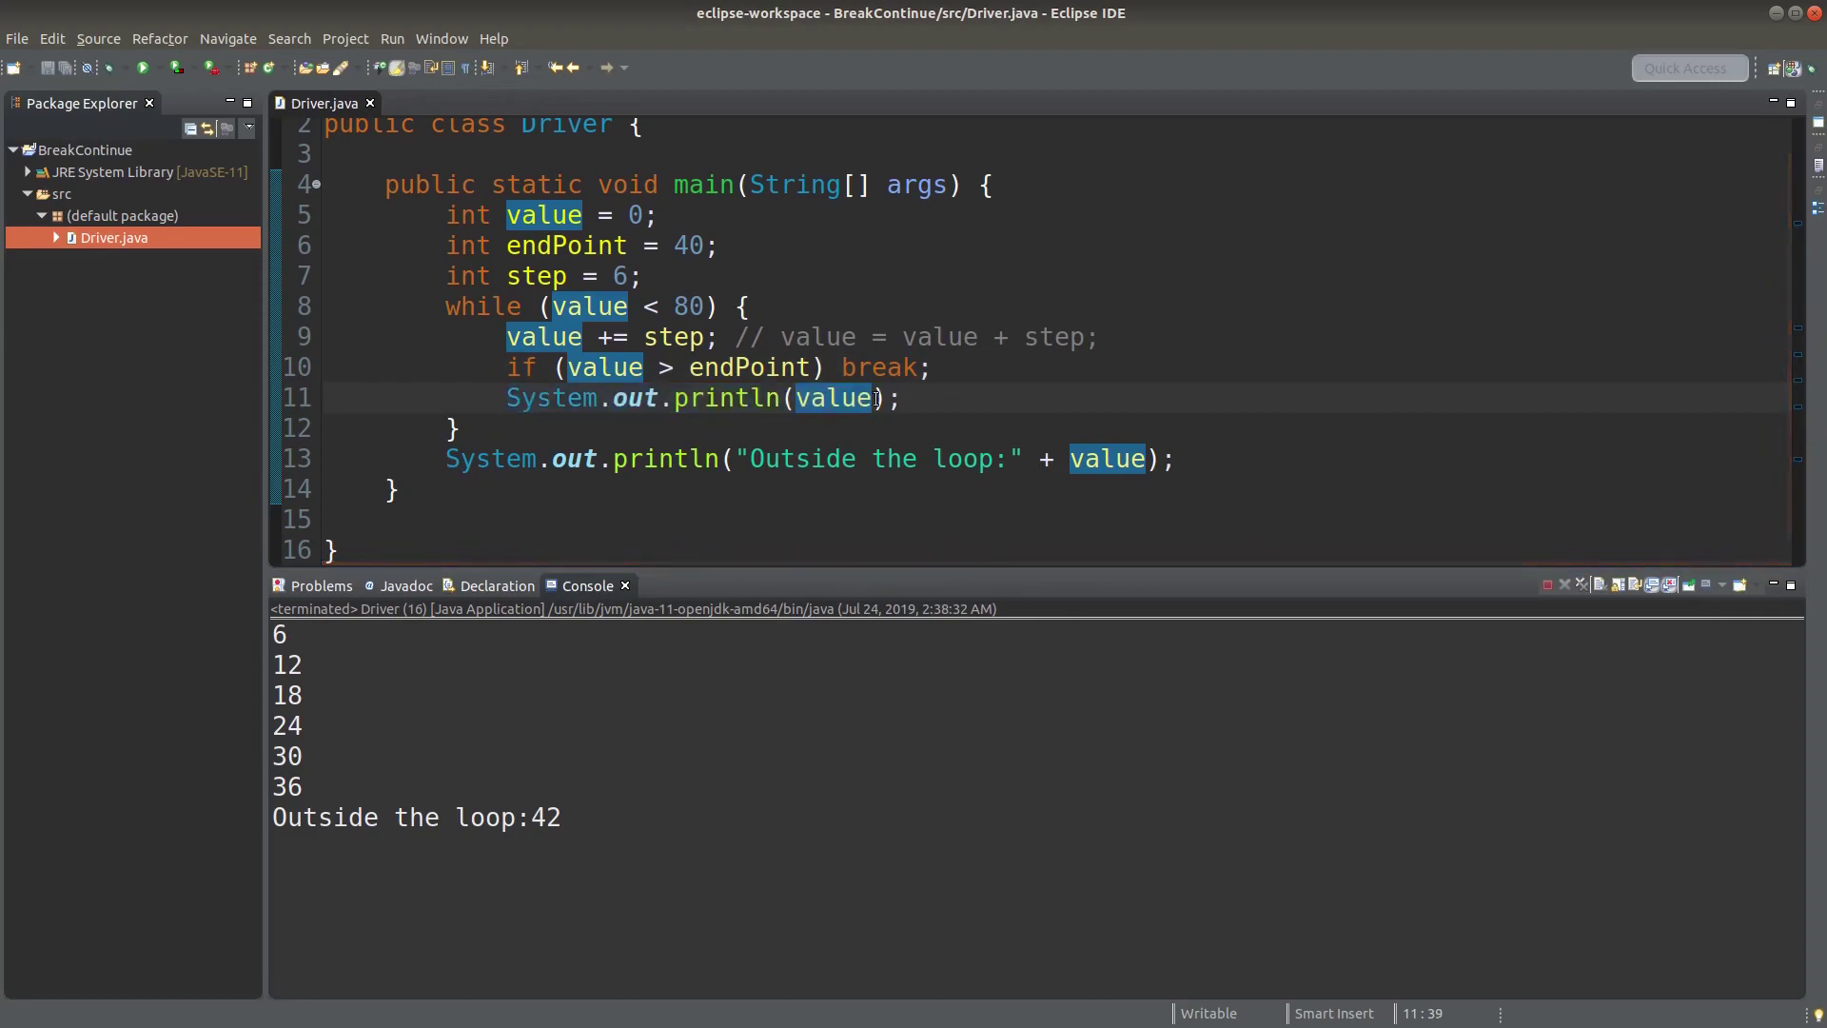
click(278, 635)
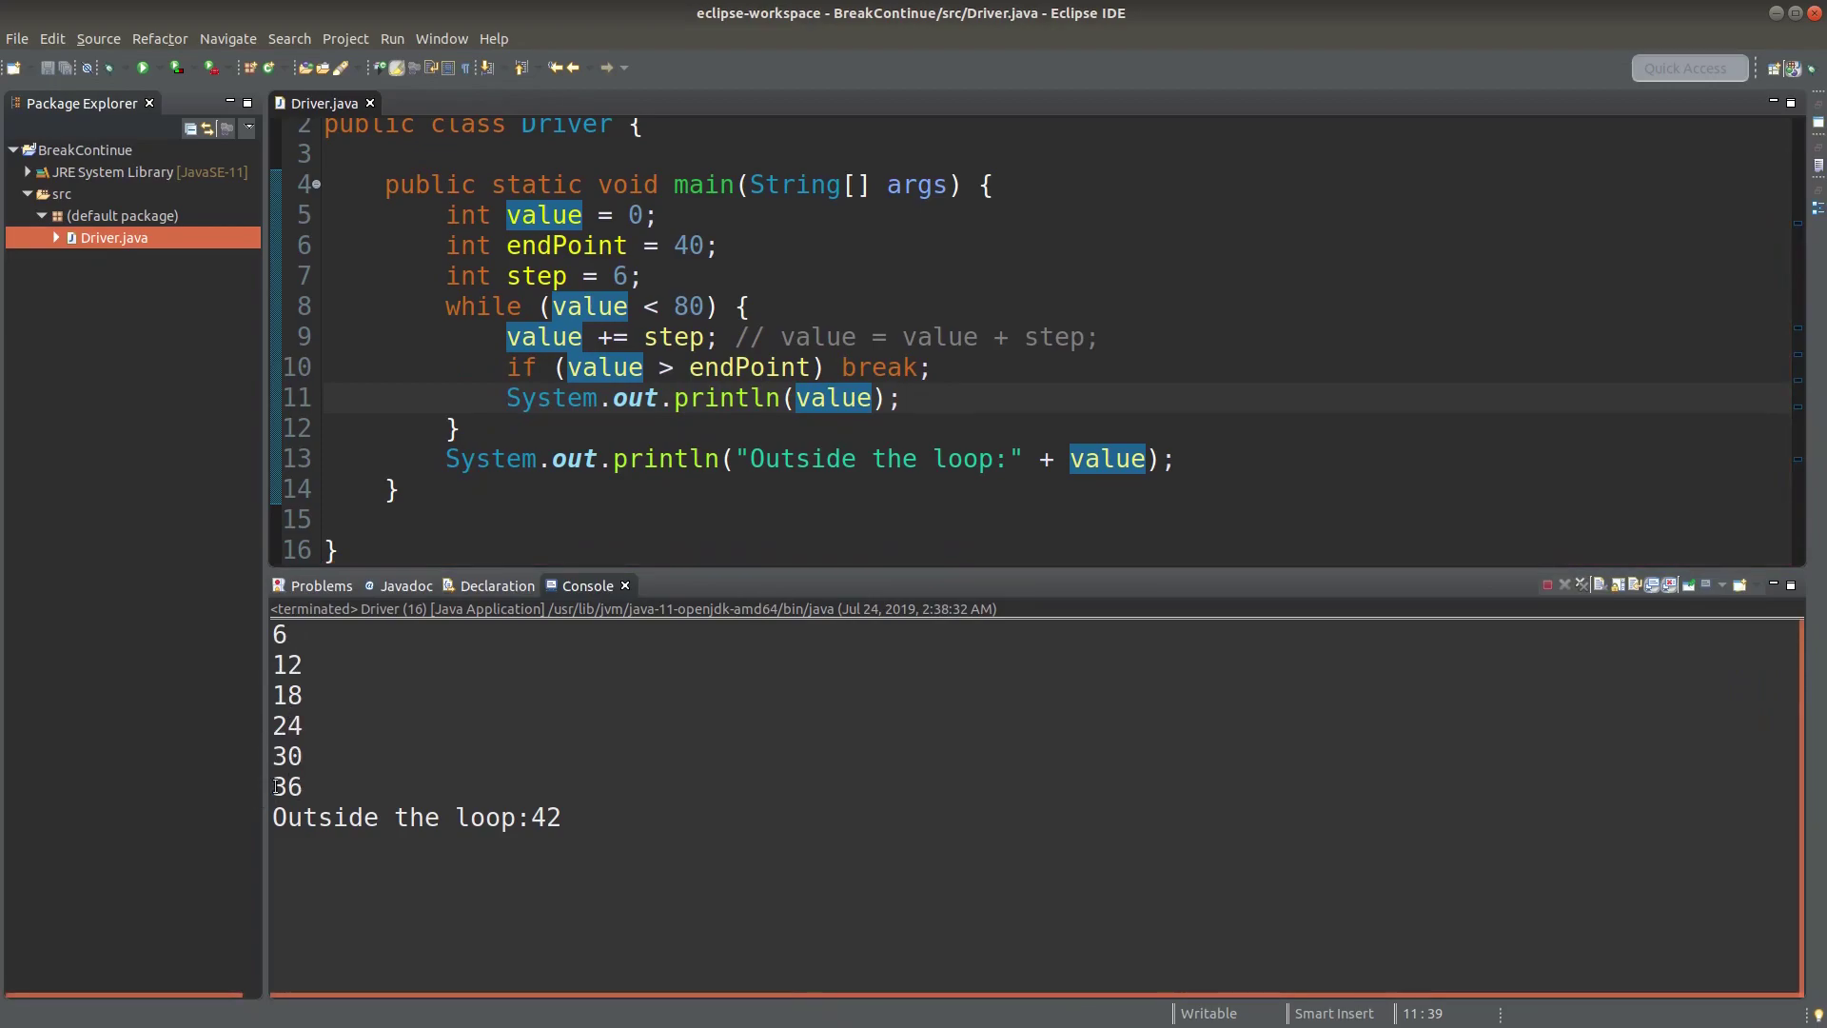
mouse_move(589, 307)
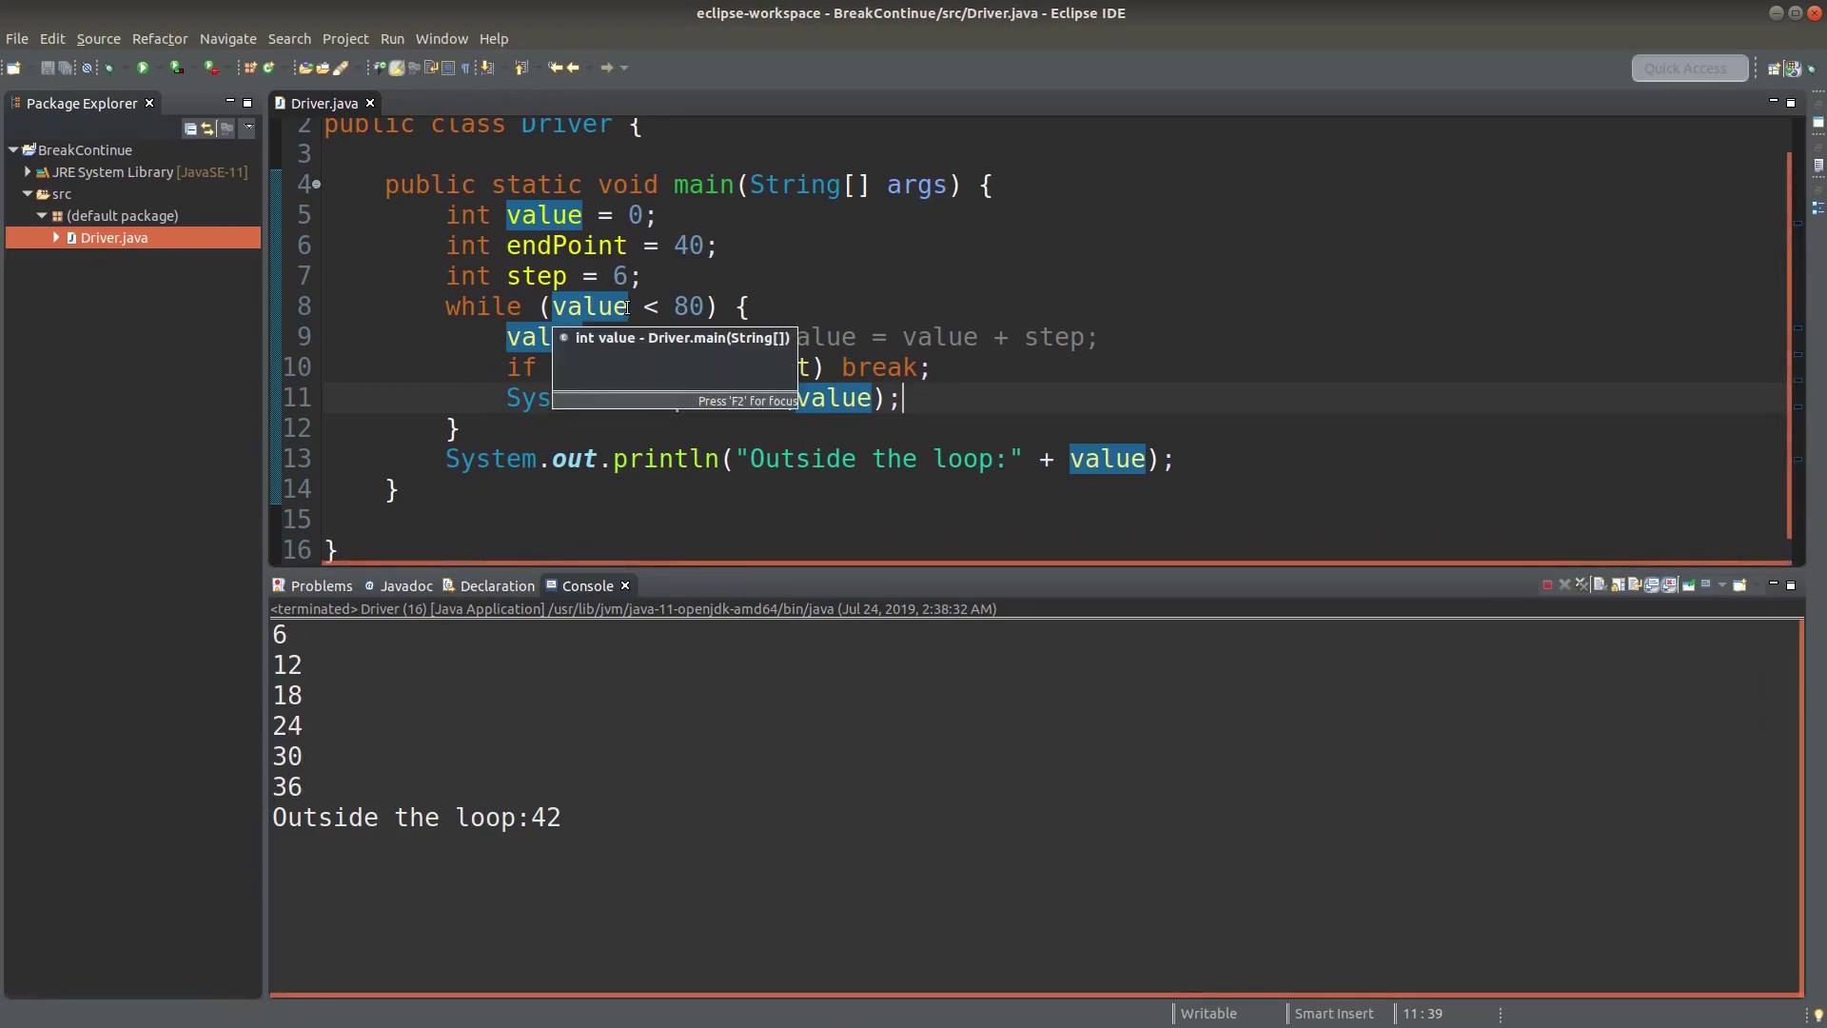
drag(628, 306, 551, 306)
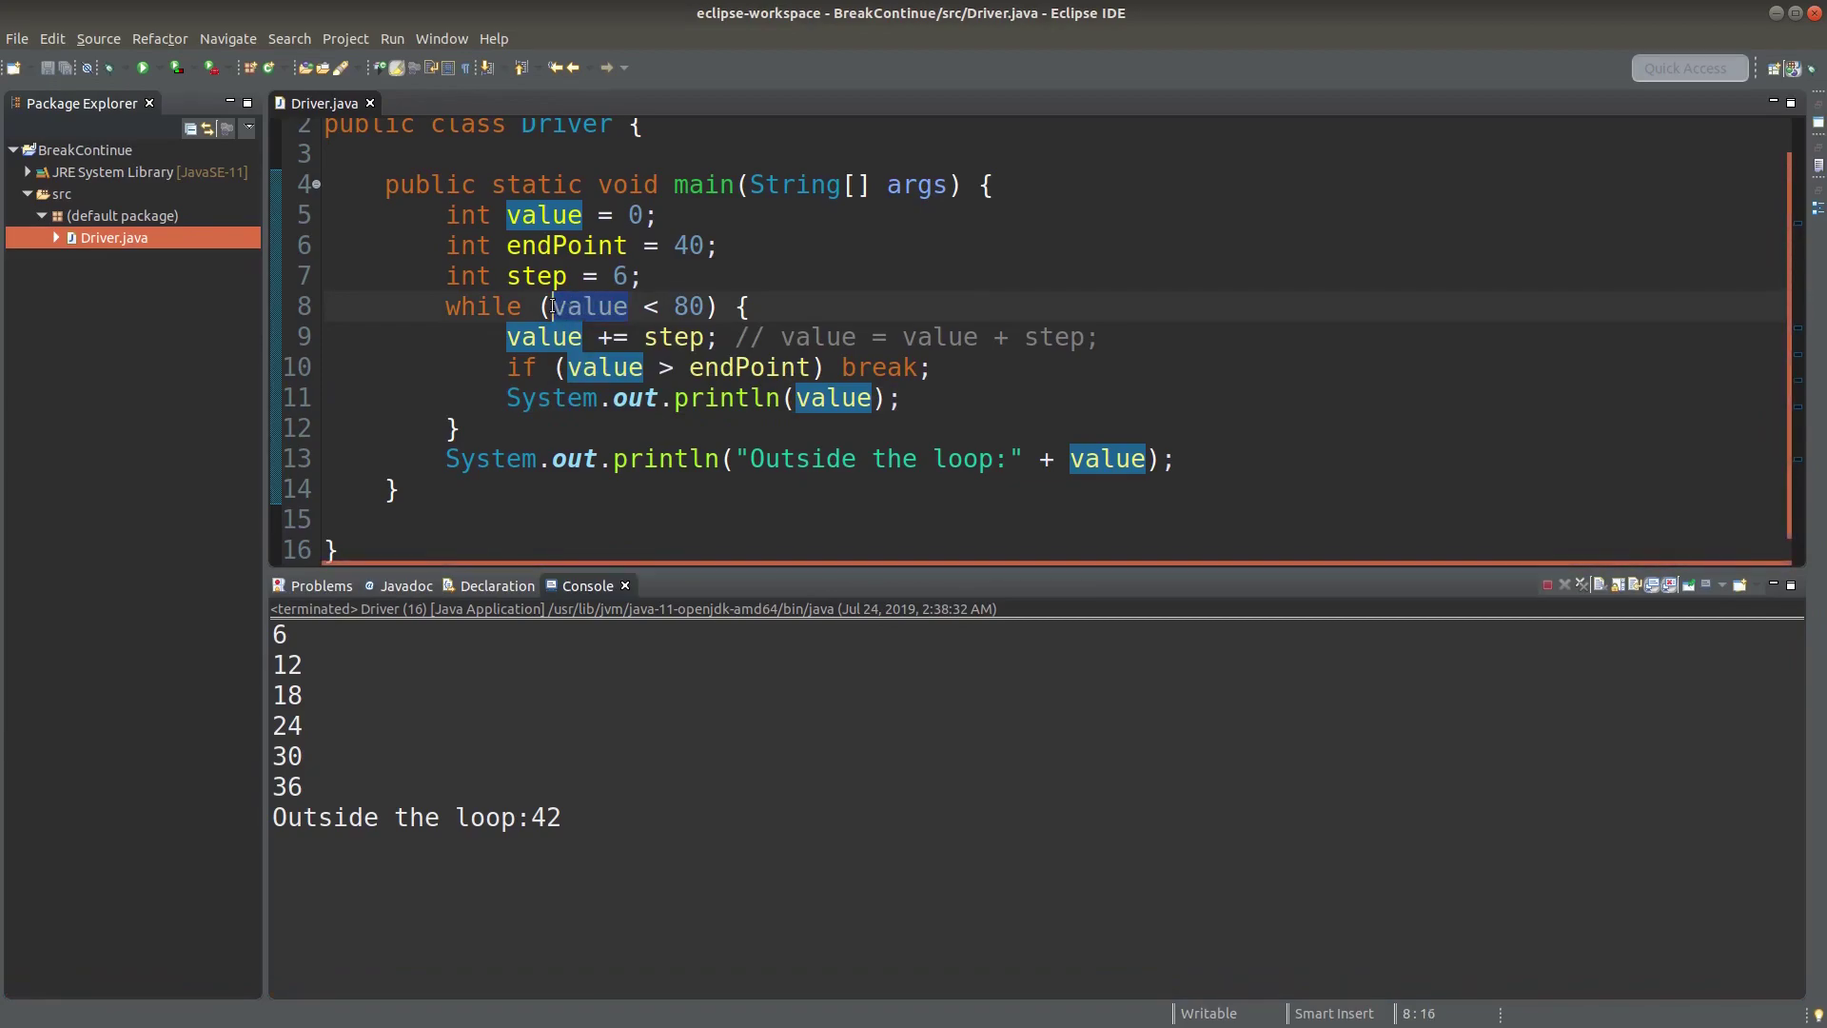
click(553, 306)
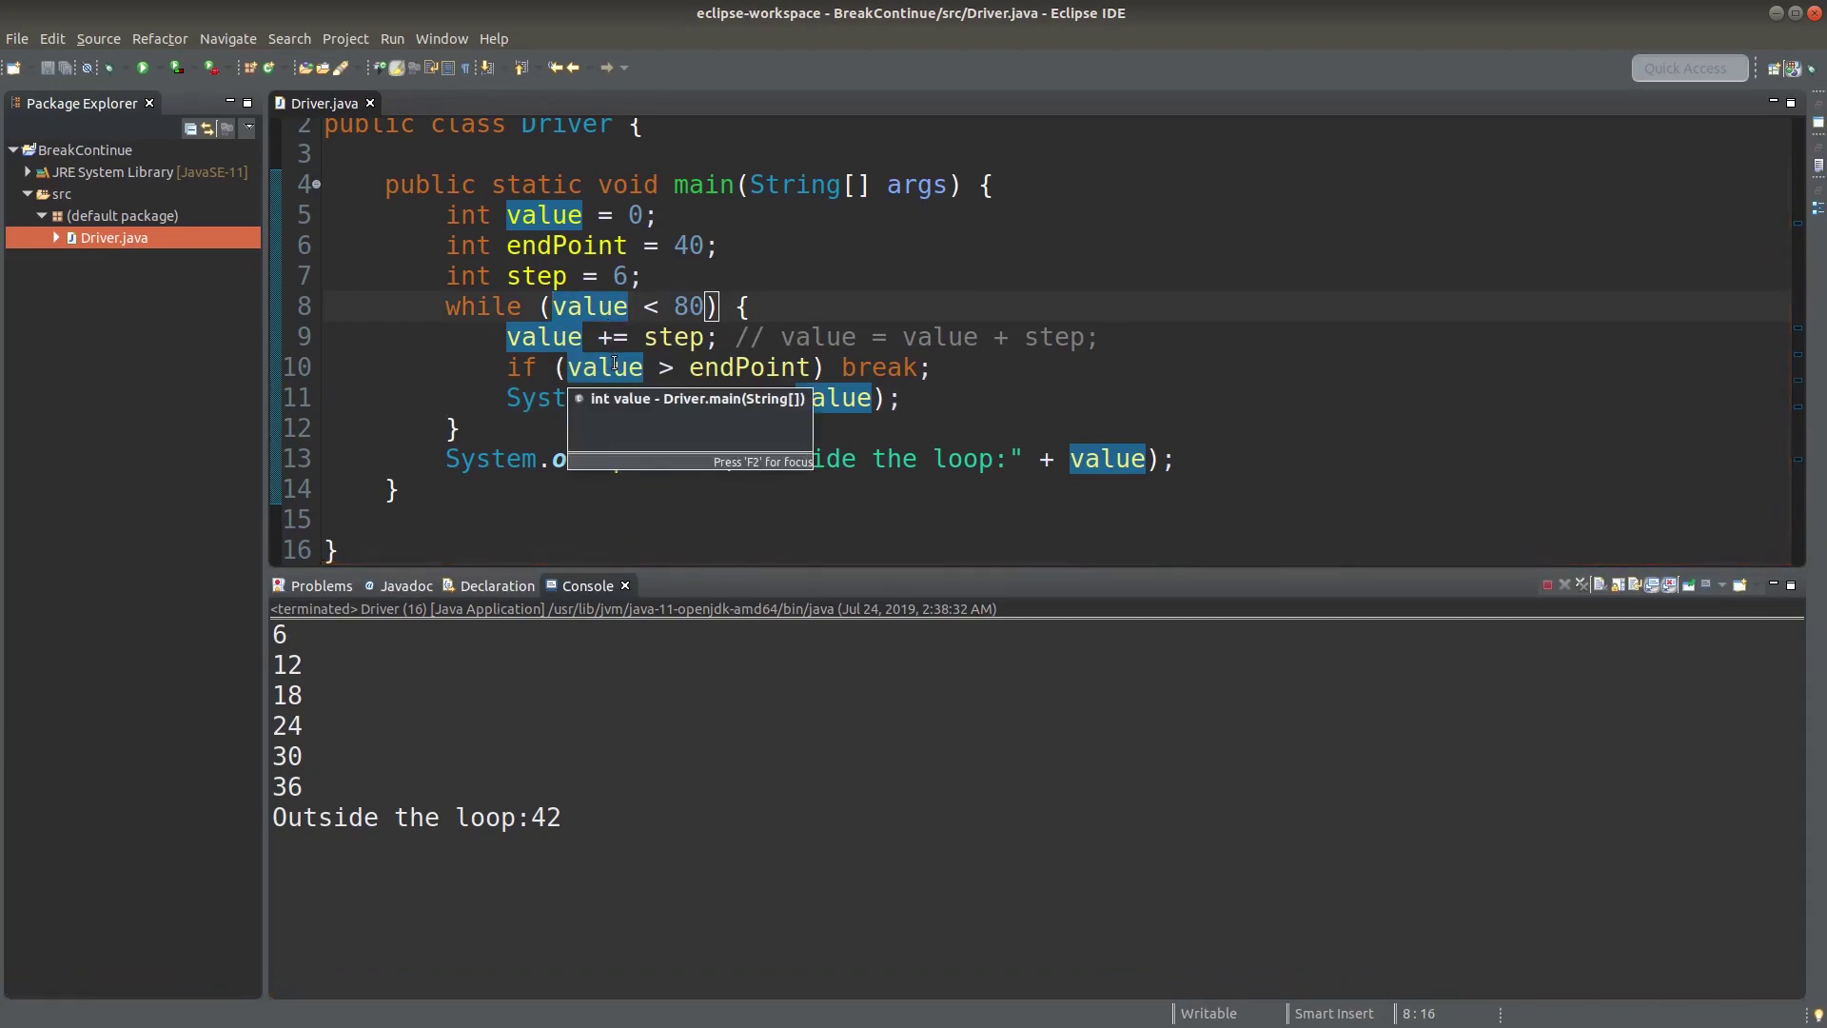
click(566, 366)
drag(567, 367, 650, 367)
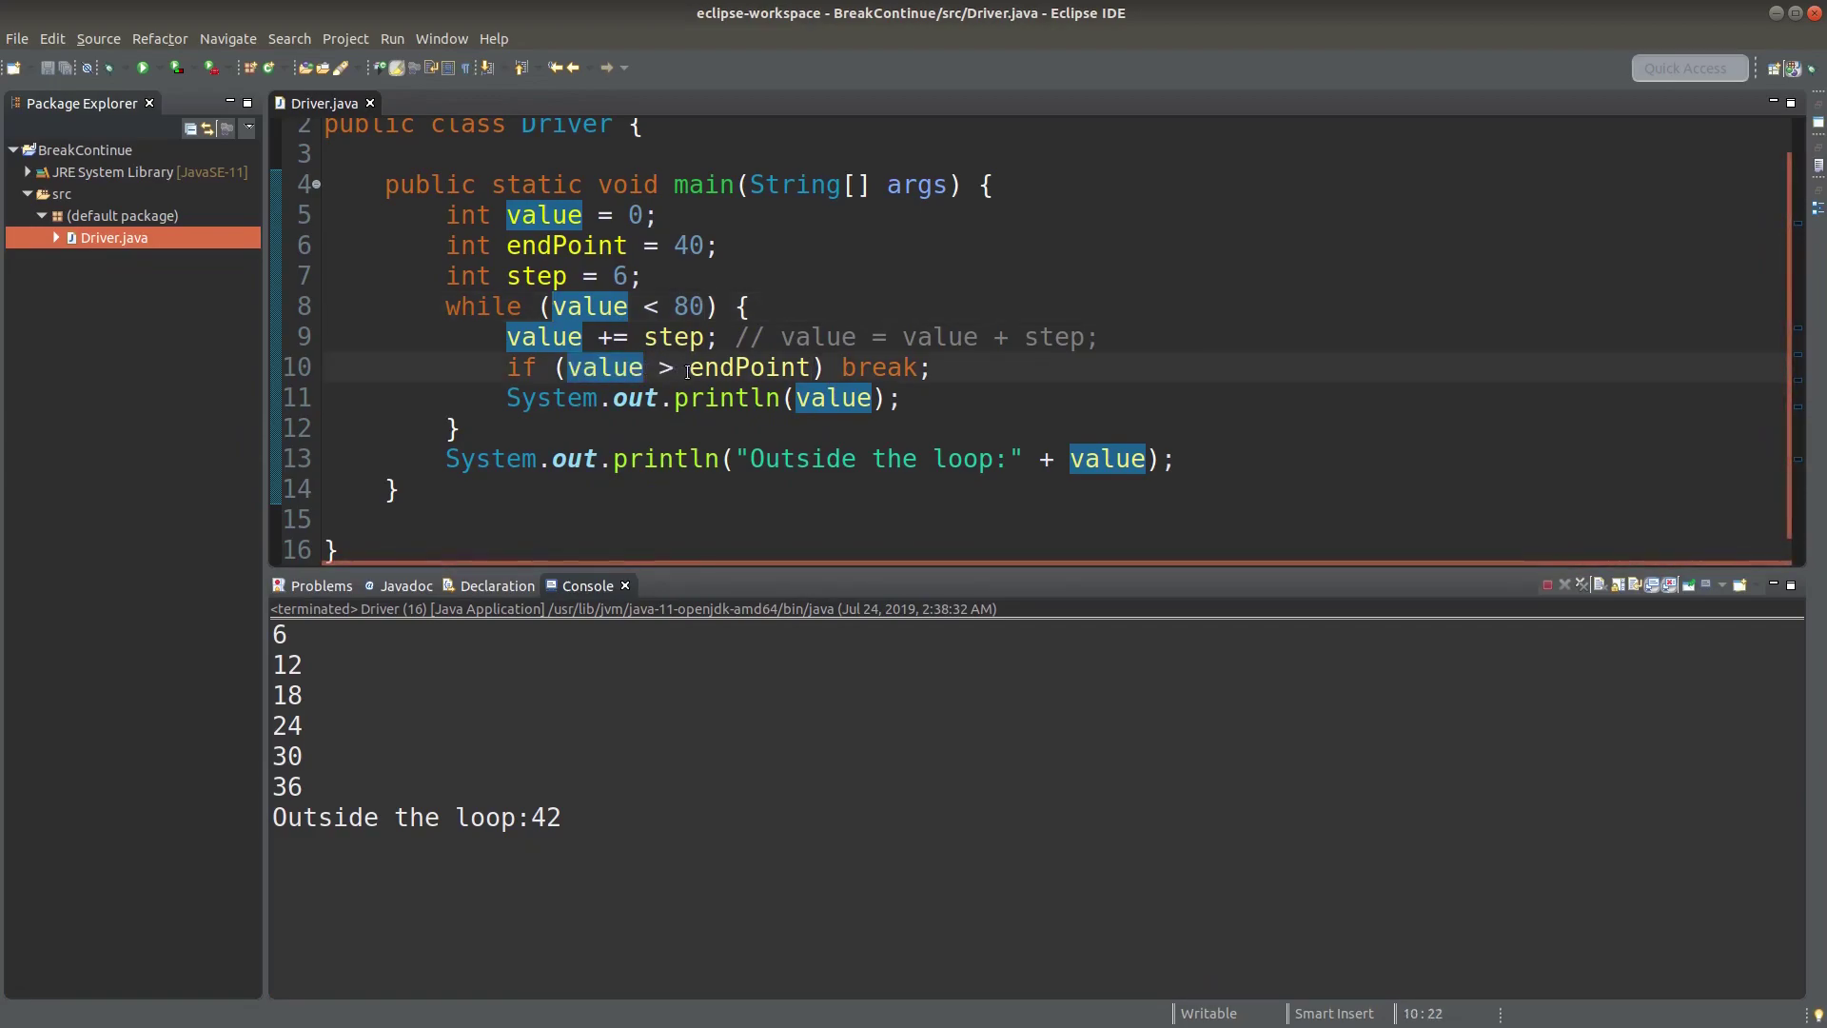
drag(689, 367, 812, 366)
key(ctrl+space)
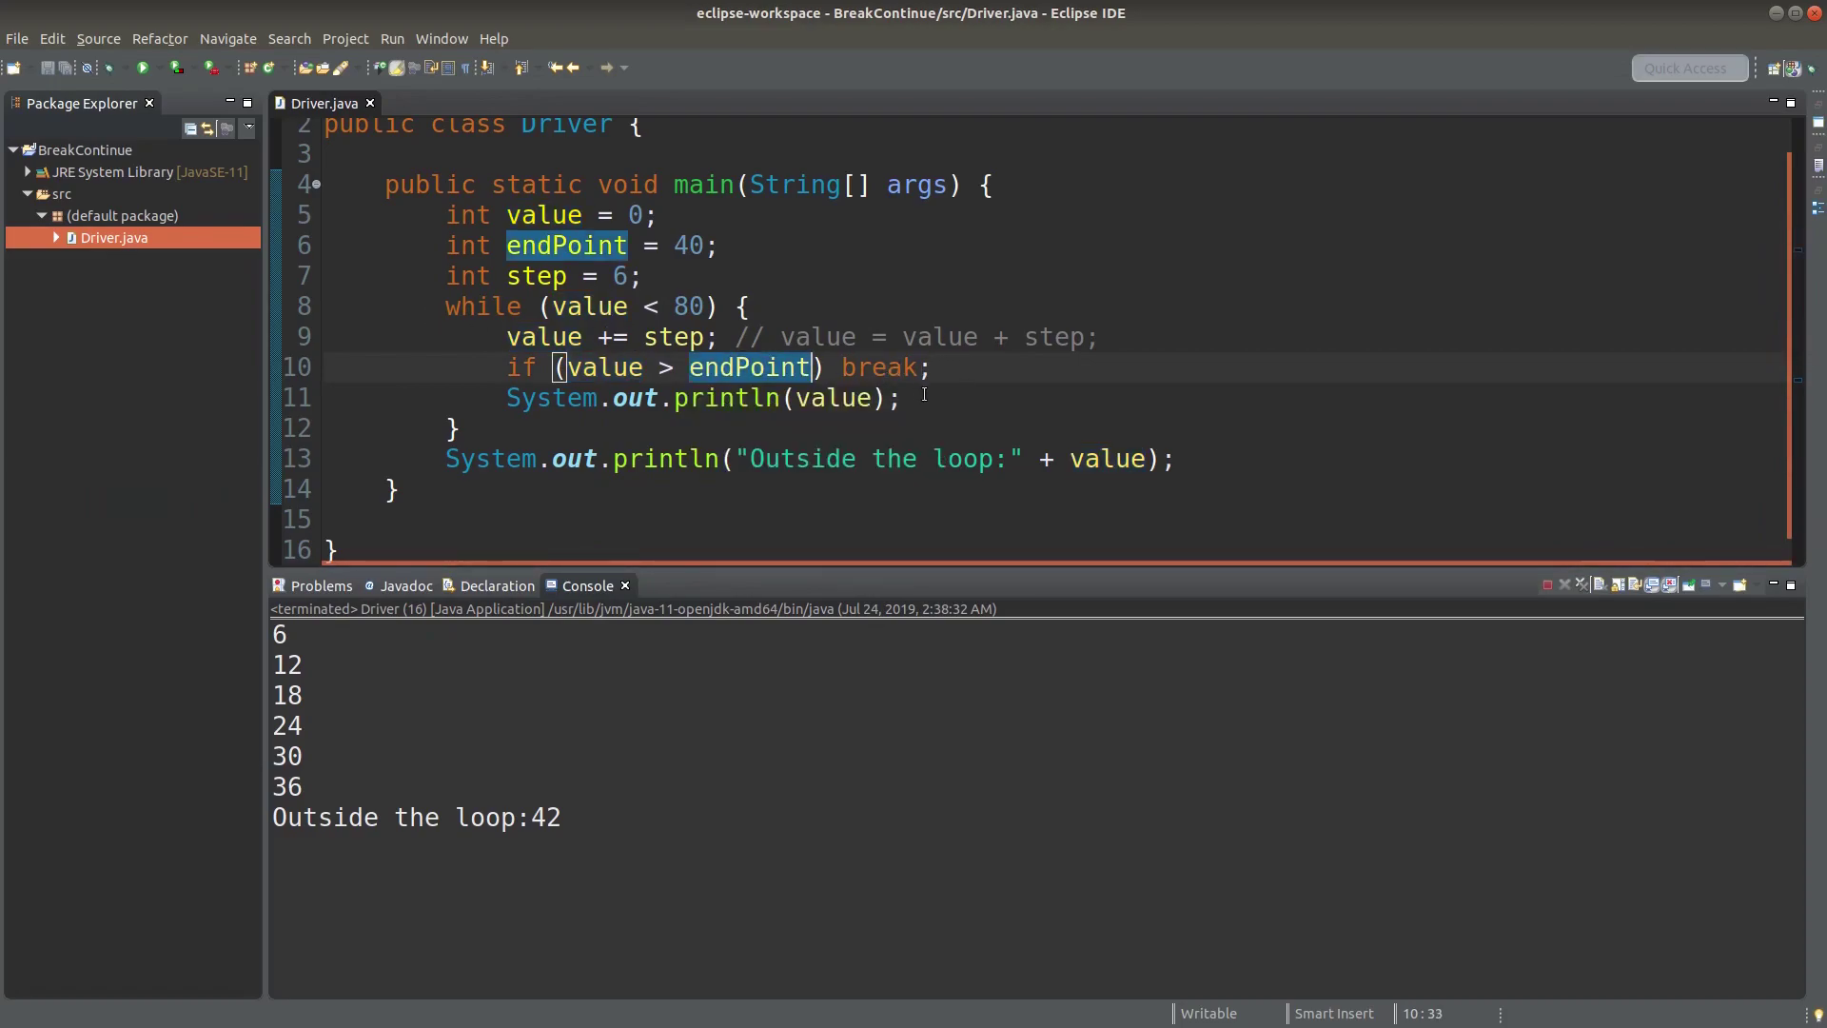
drag(931, 367, 854, 367)
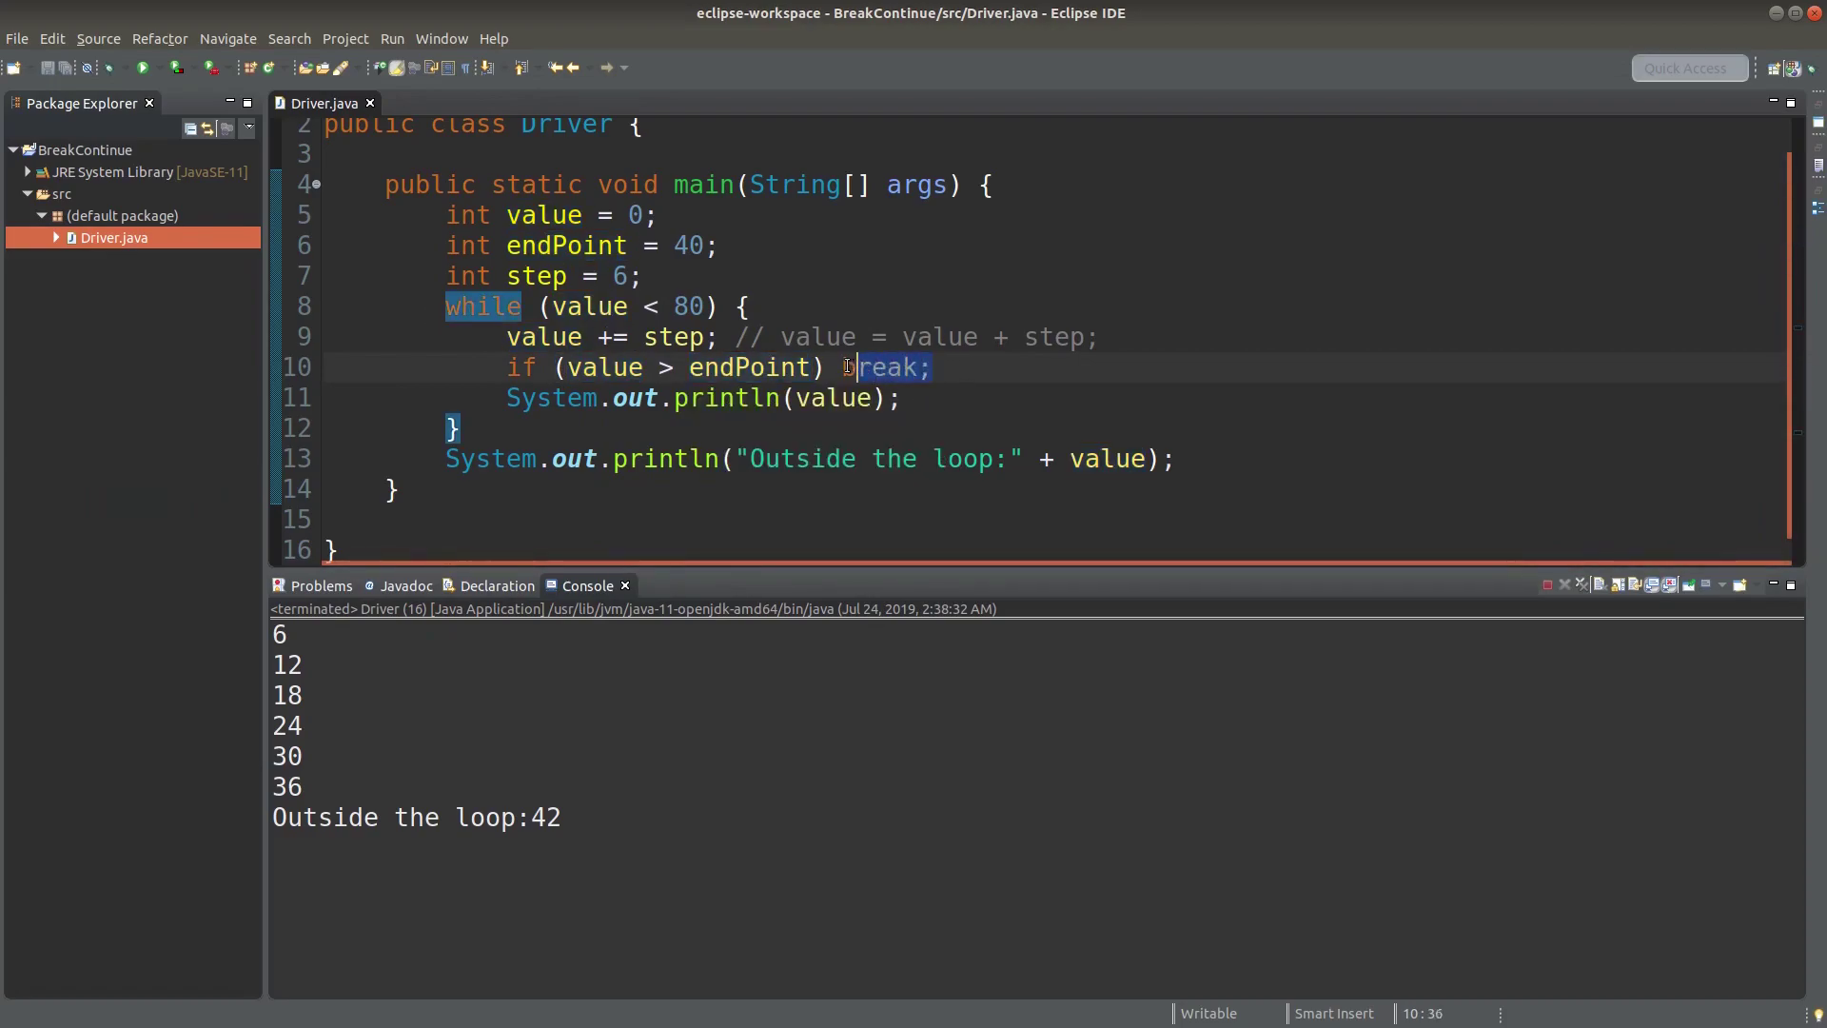
Compare the "Outside the loop:" + value print with its Outside the loop:42 console output.
click(842, 367)
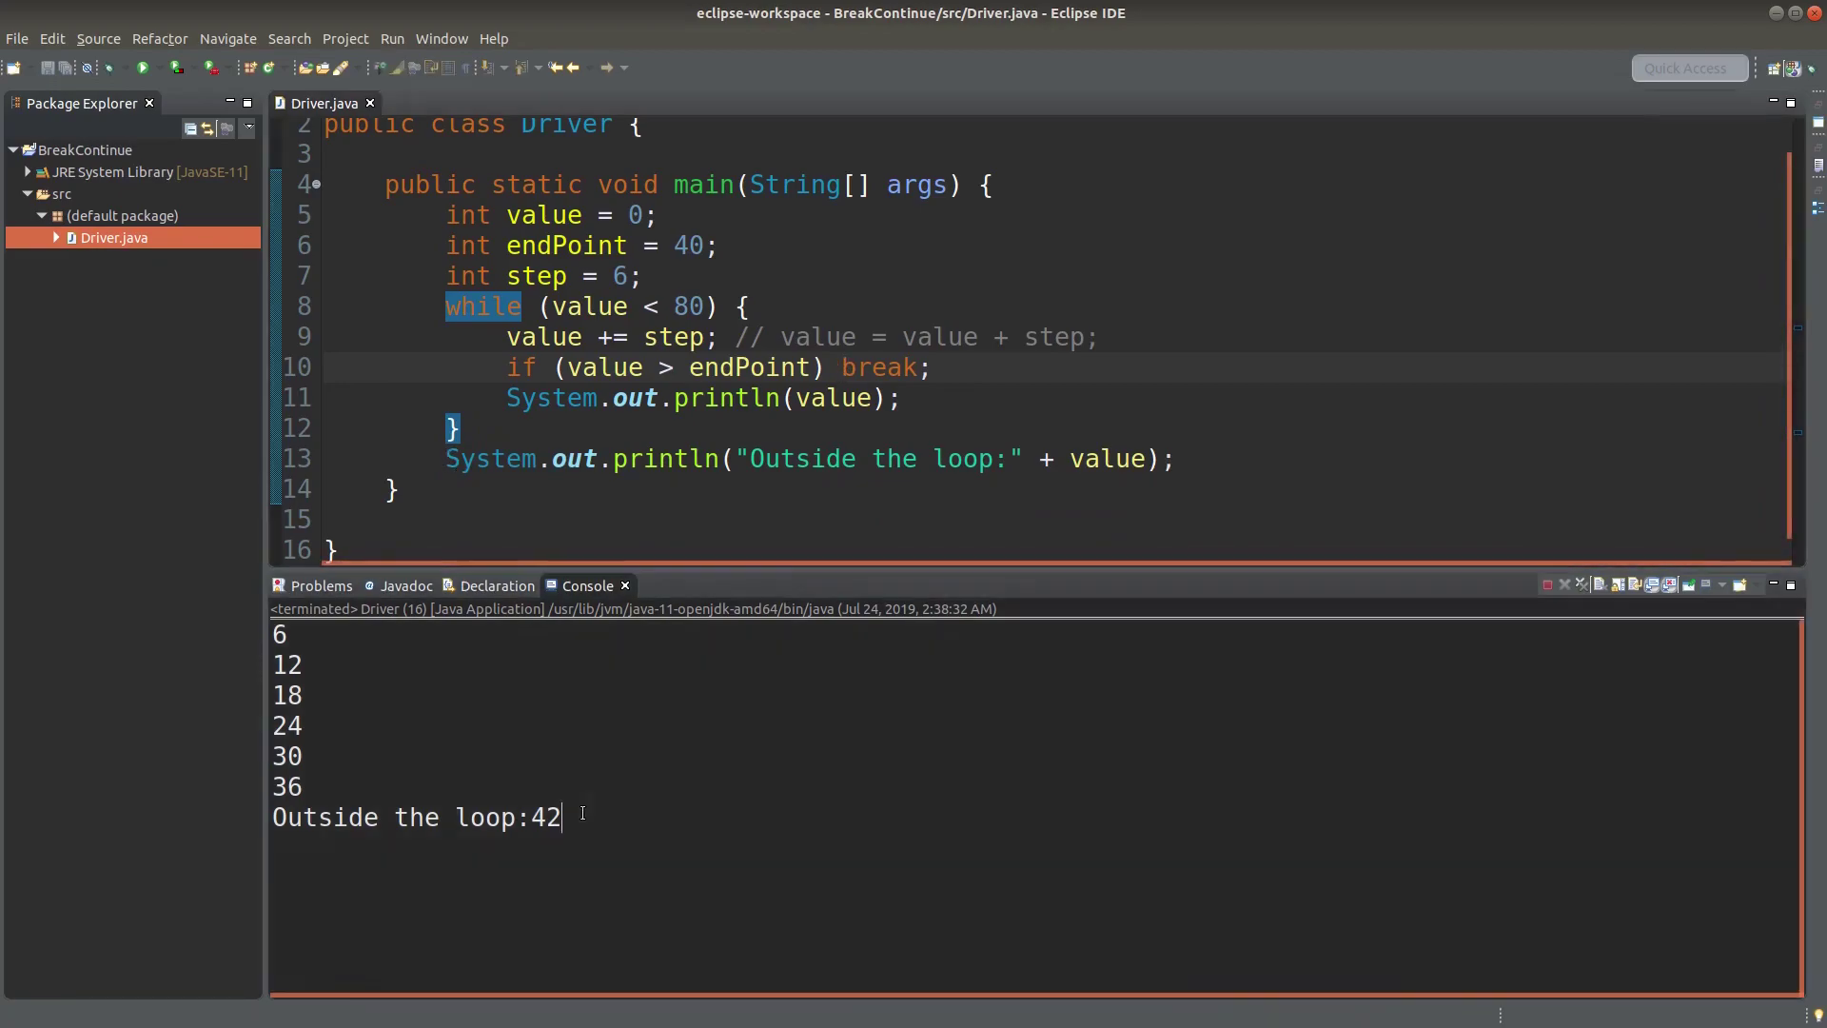
drag(572, 818, 246, 824)
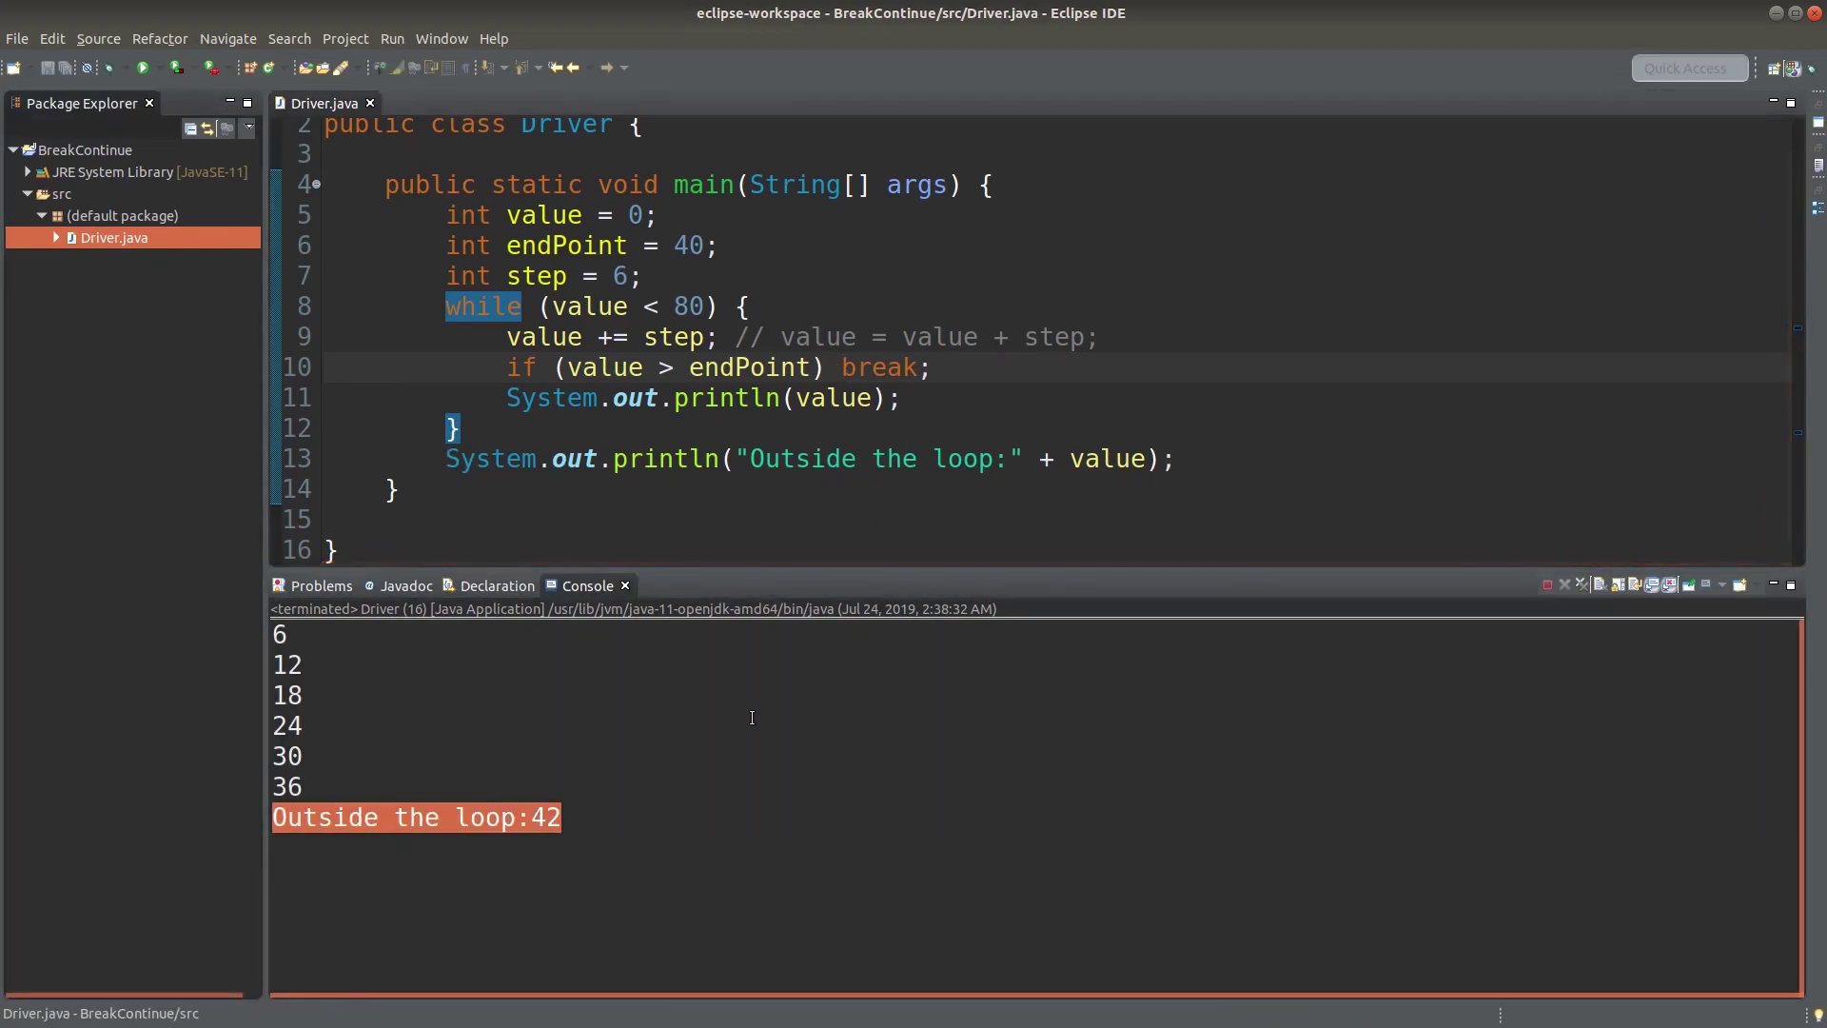
click(778, 754)
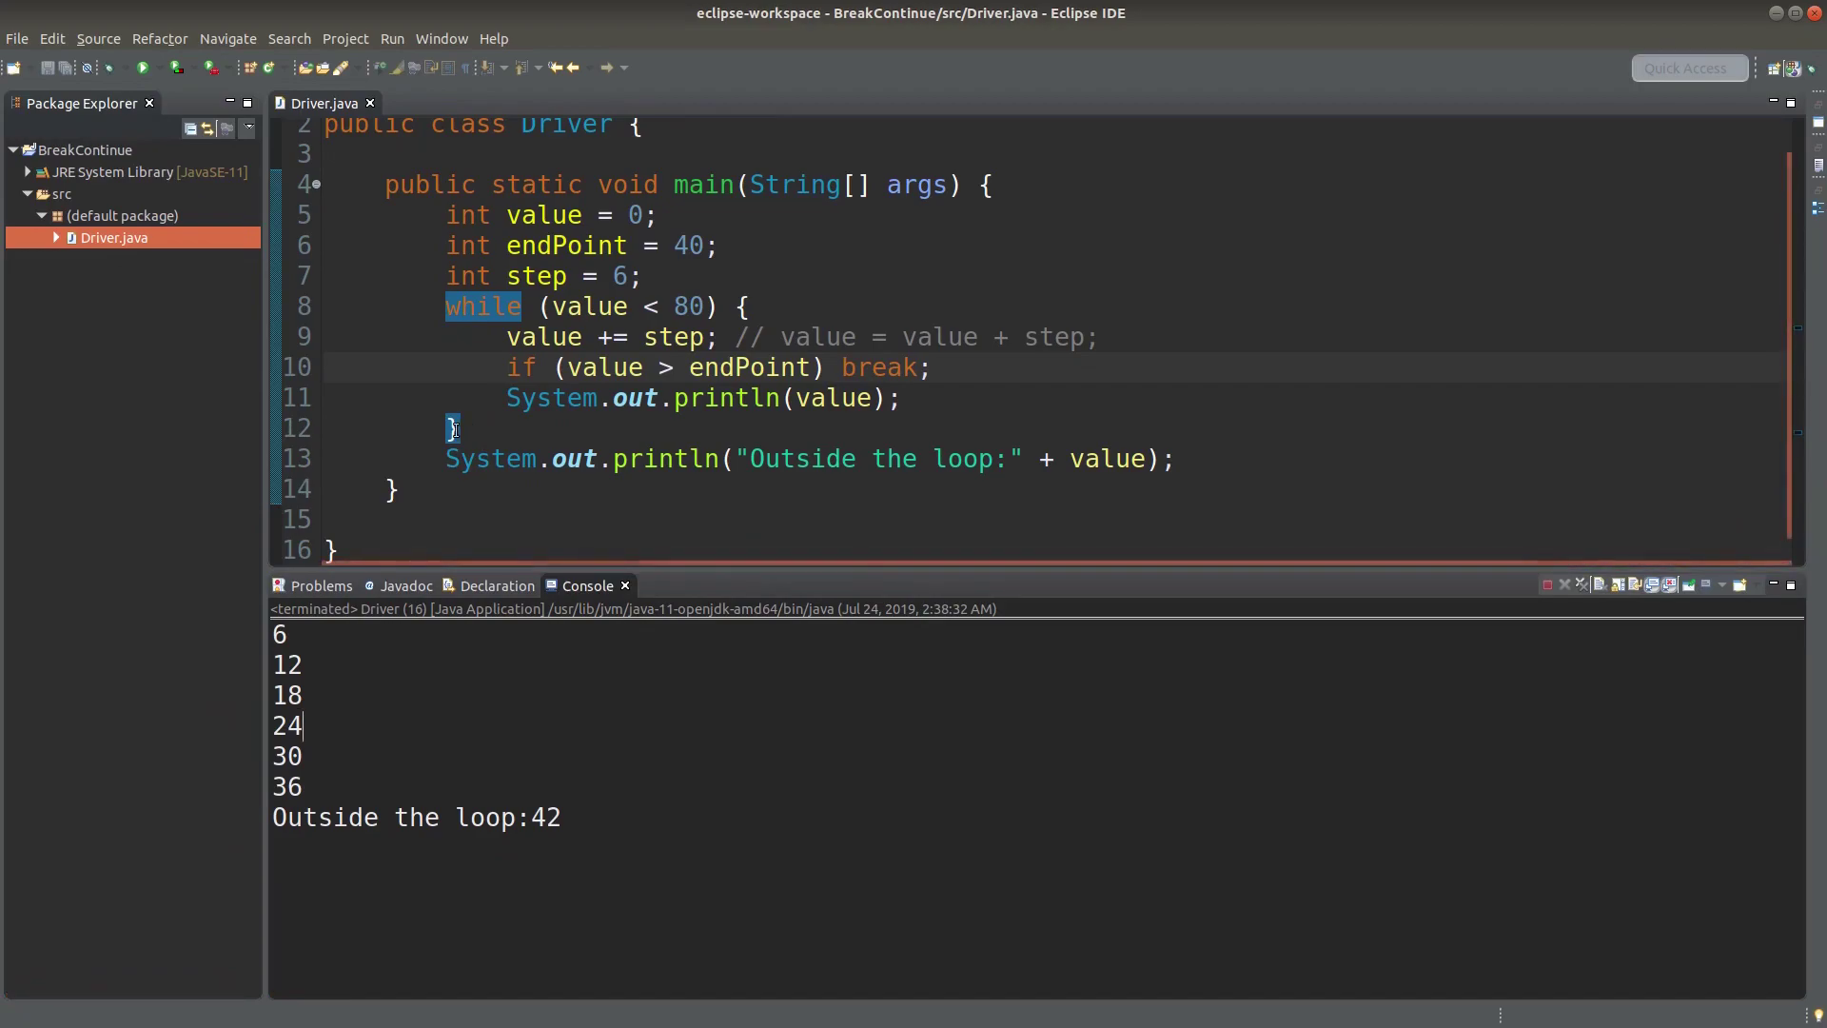
click(447, 460)
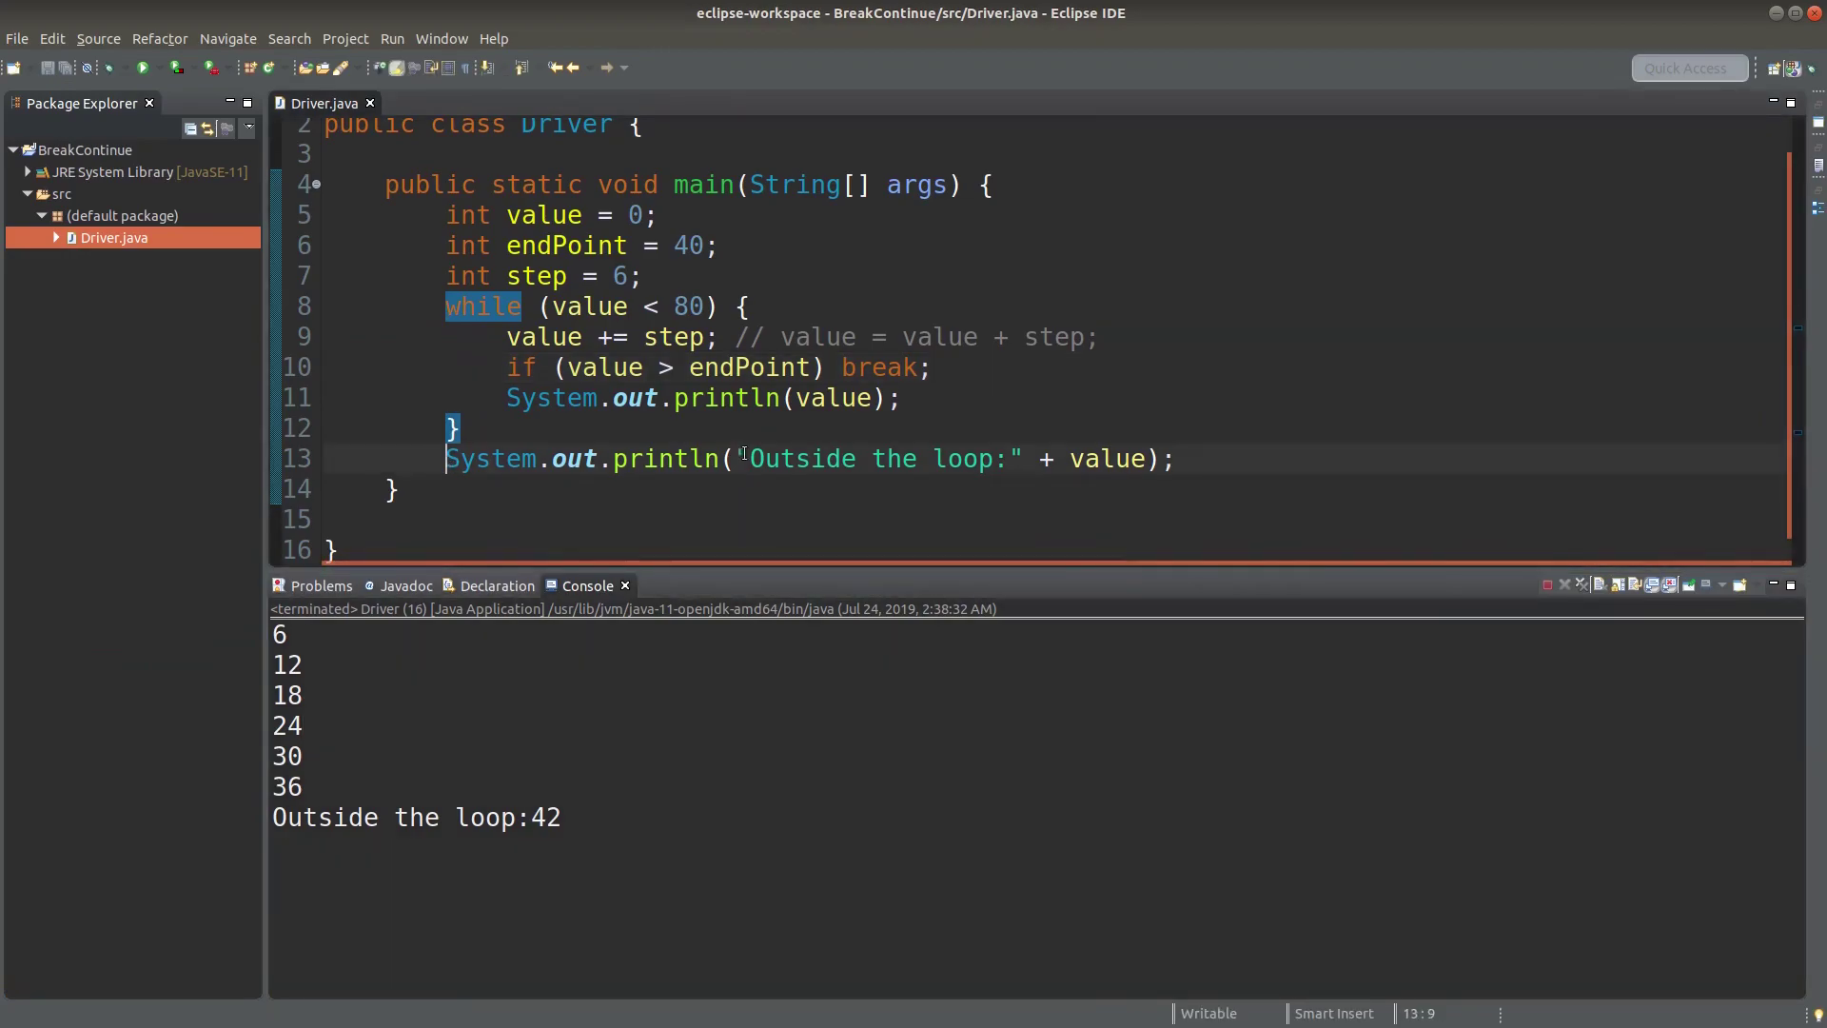
drag(748, 459, 1148, 457)
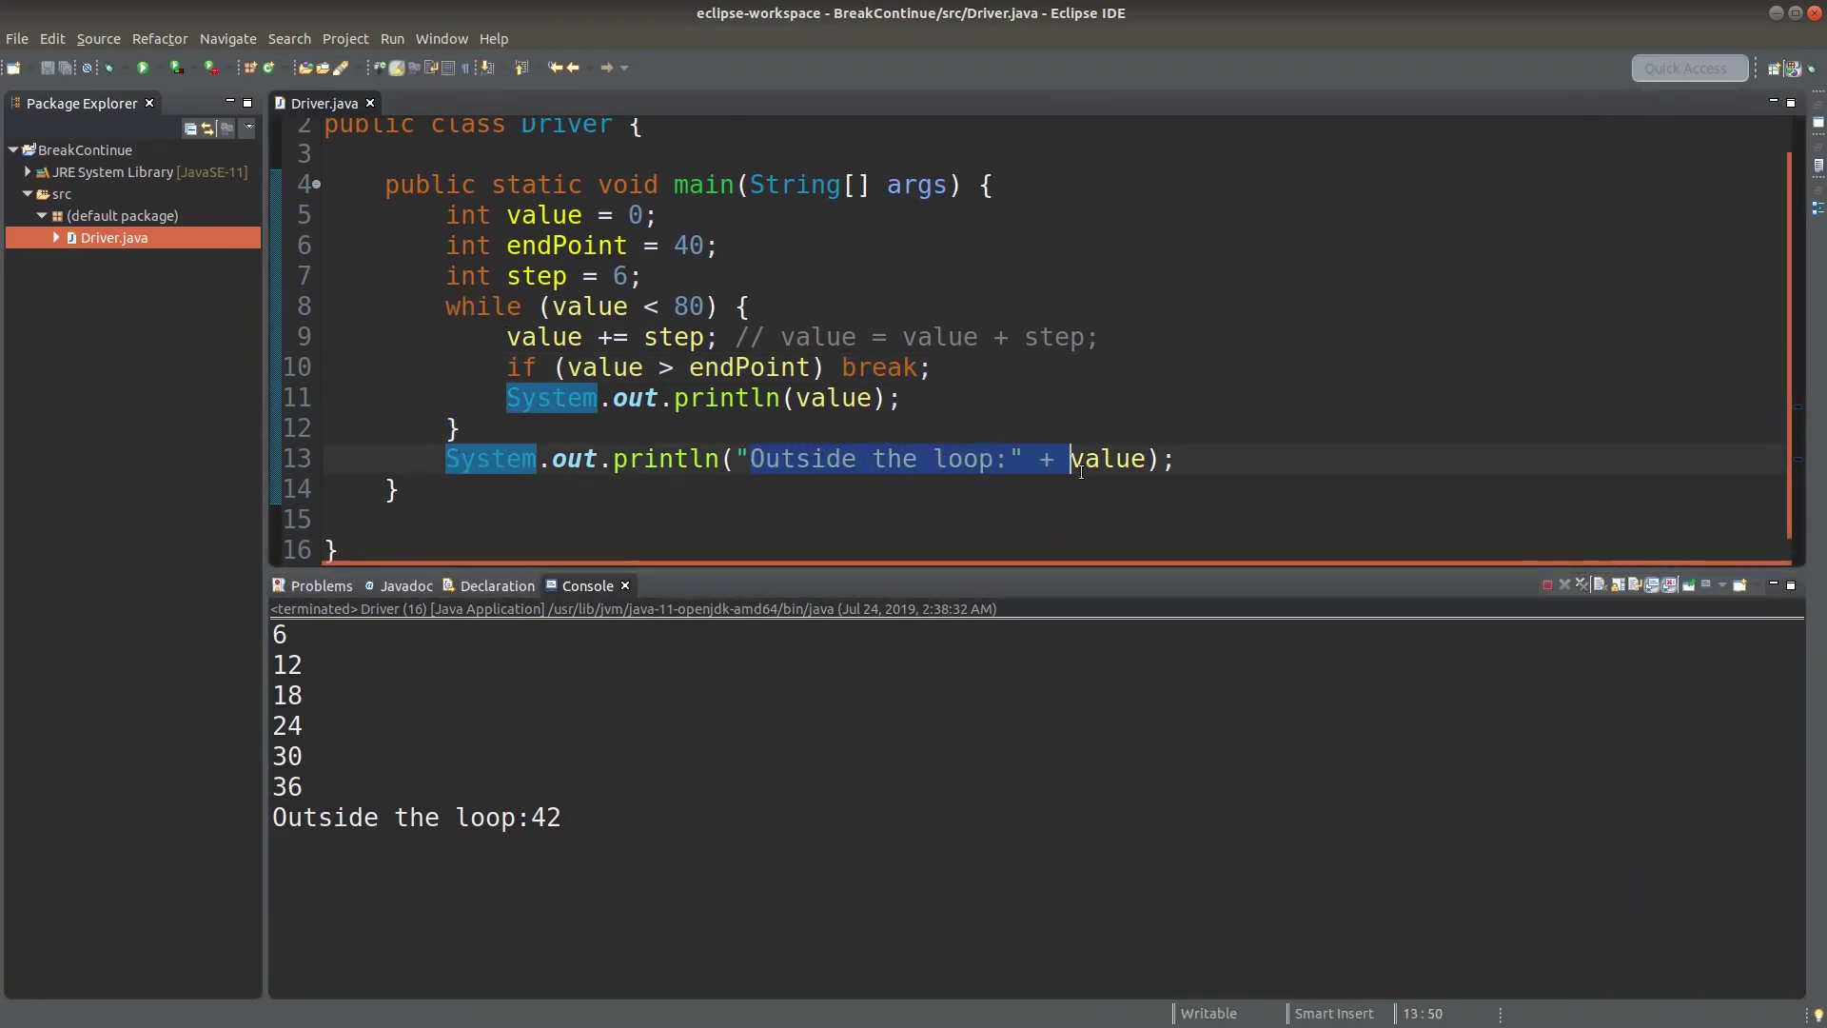
drag(564, 818, 271, 817)
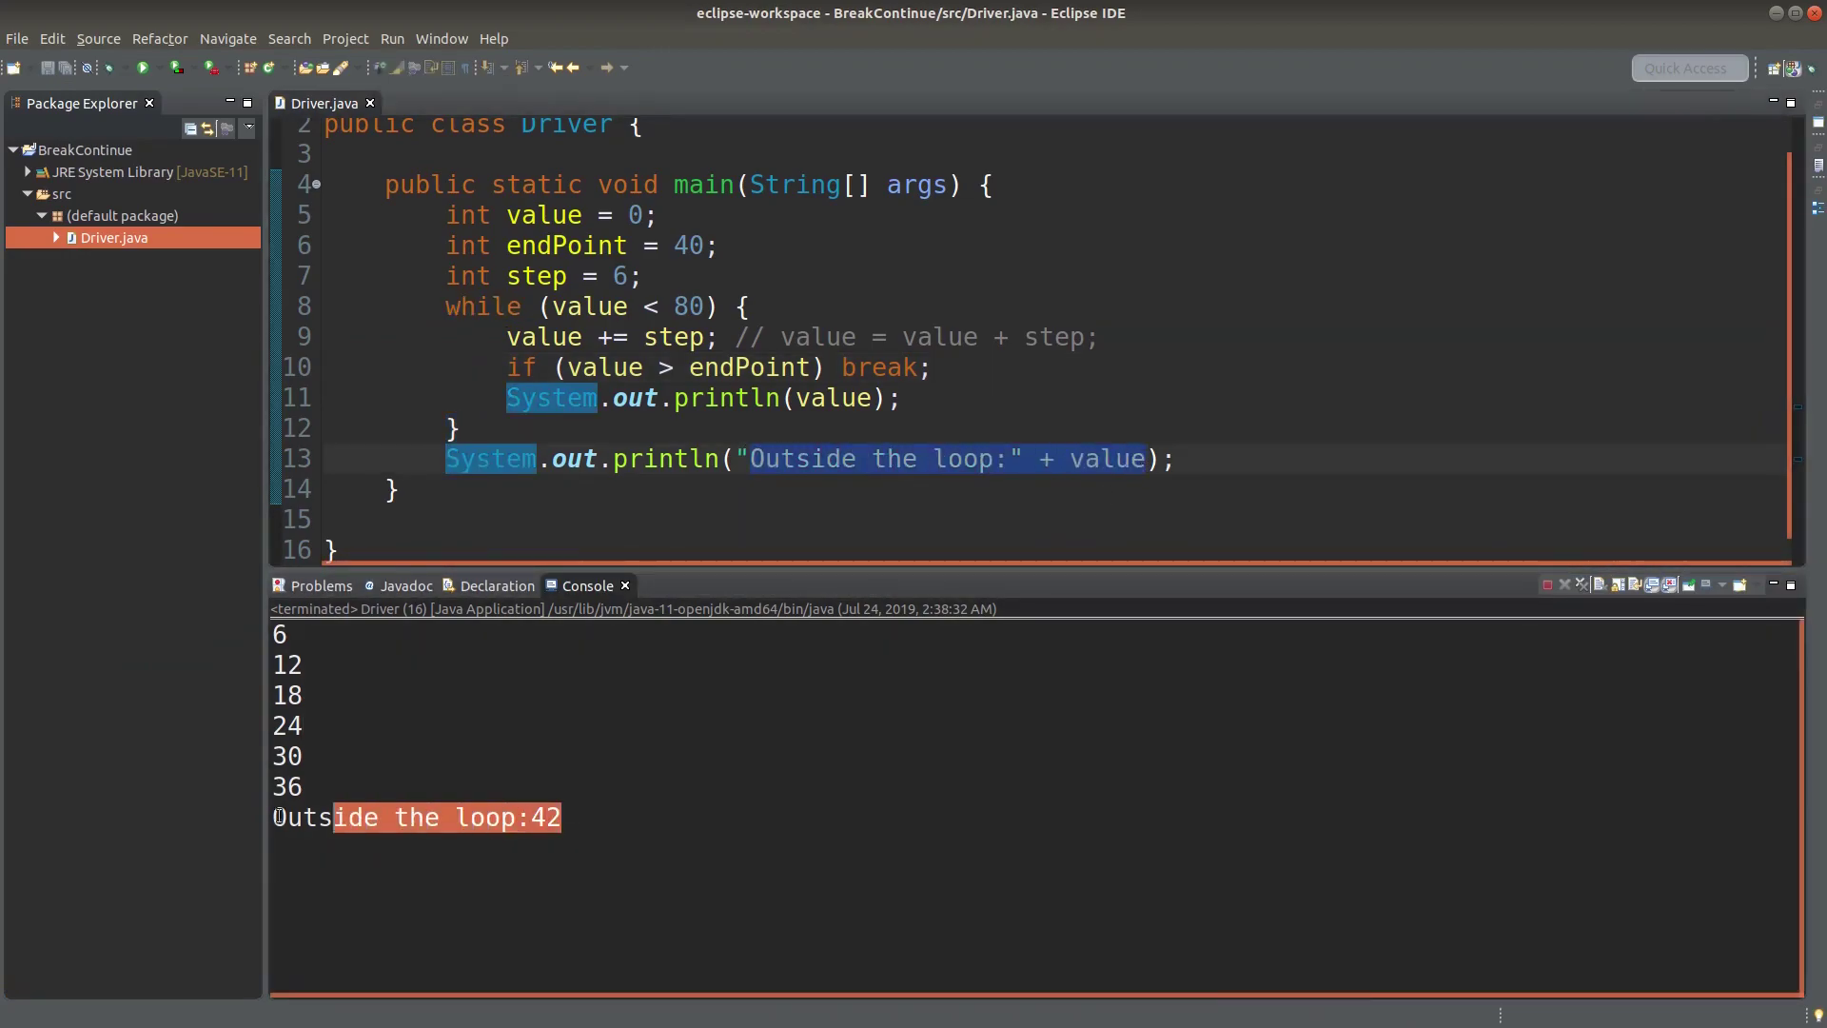
click(712, 769)
click(1315, 458)
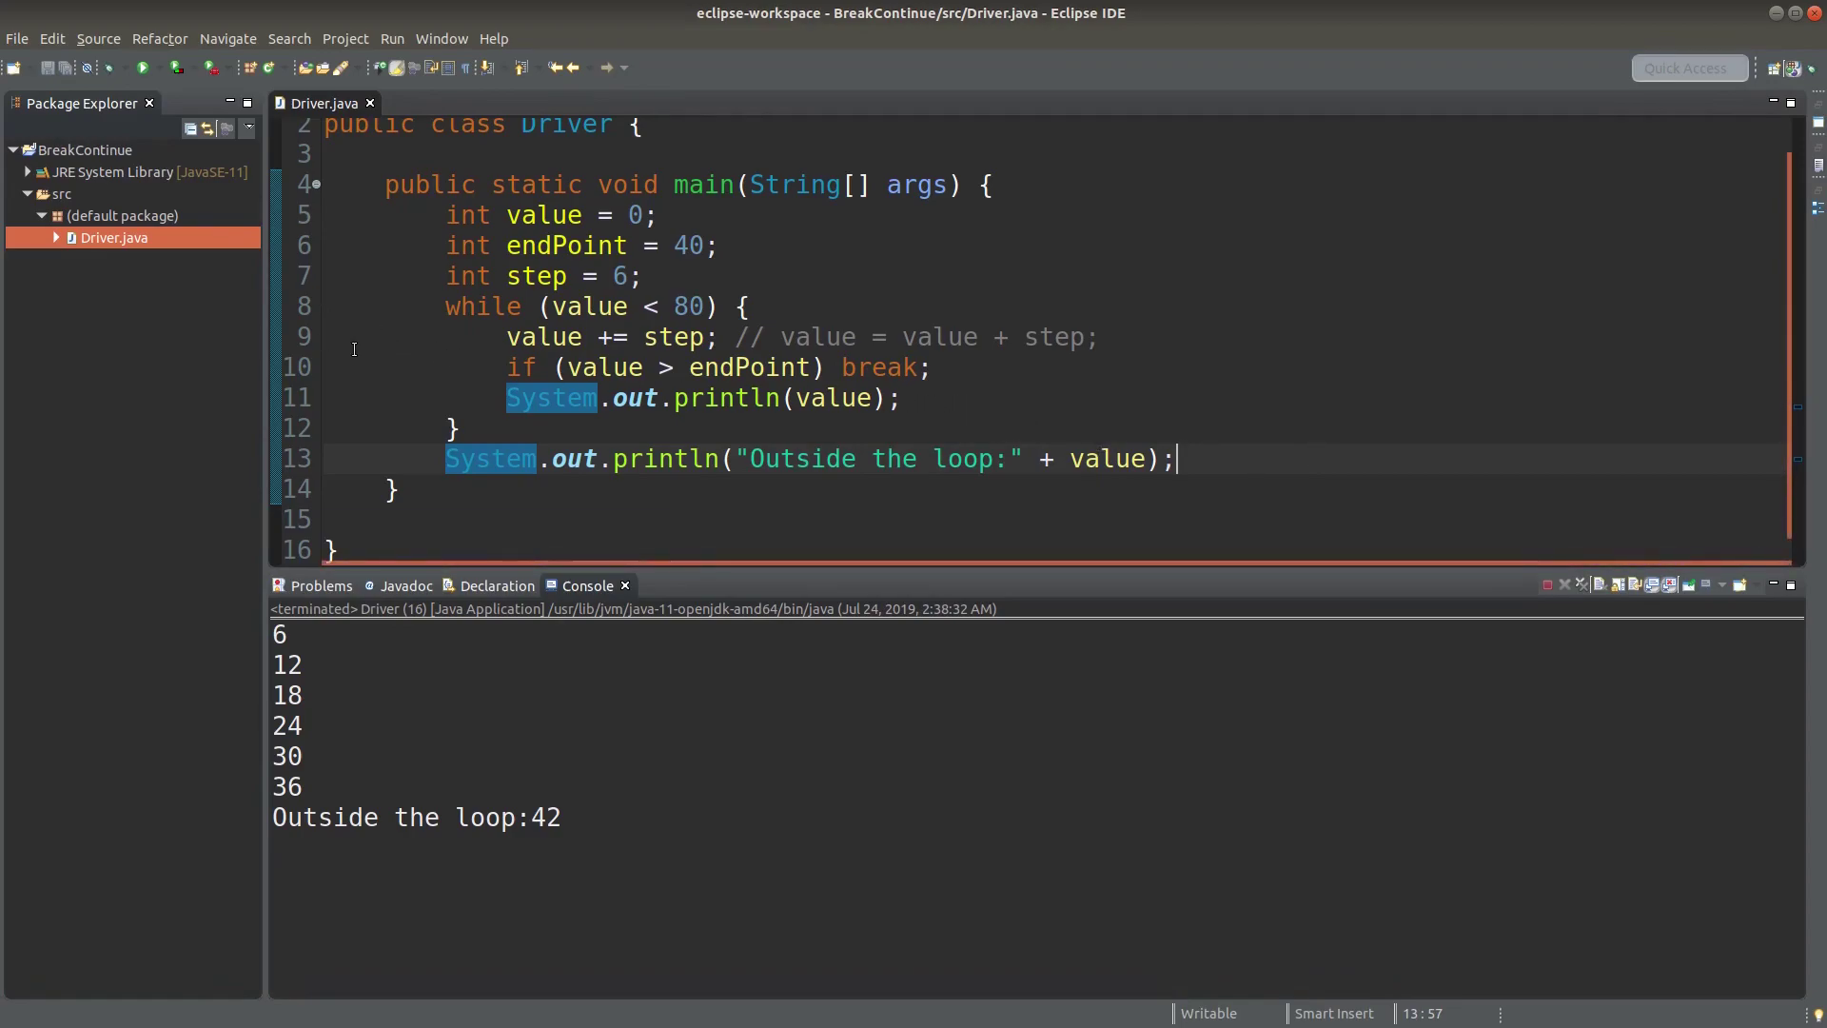
Wrap lines 5 through 13 in a /* */ block comment and add a blank line.
click(450, 217)
text(/)
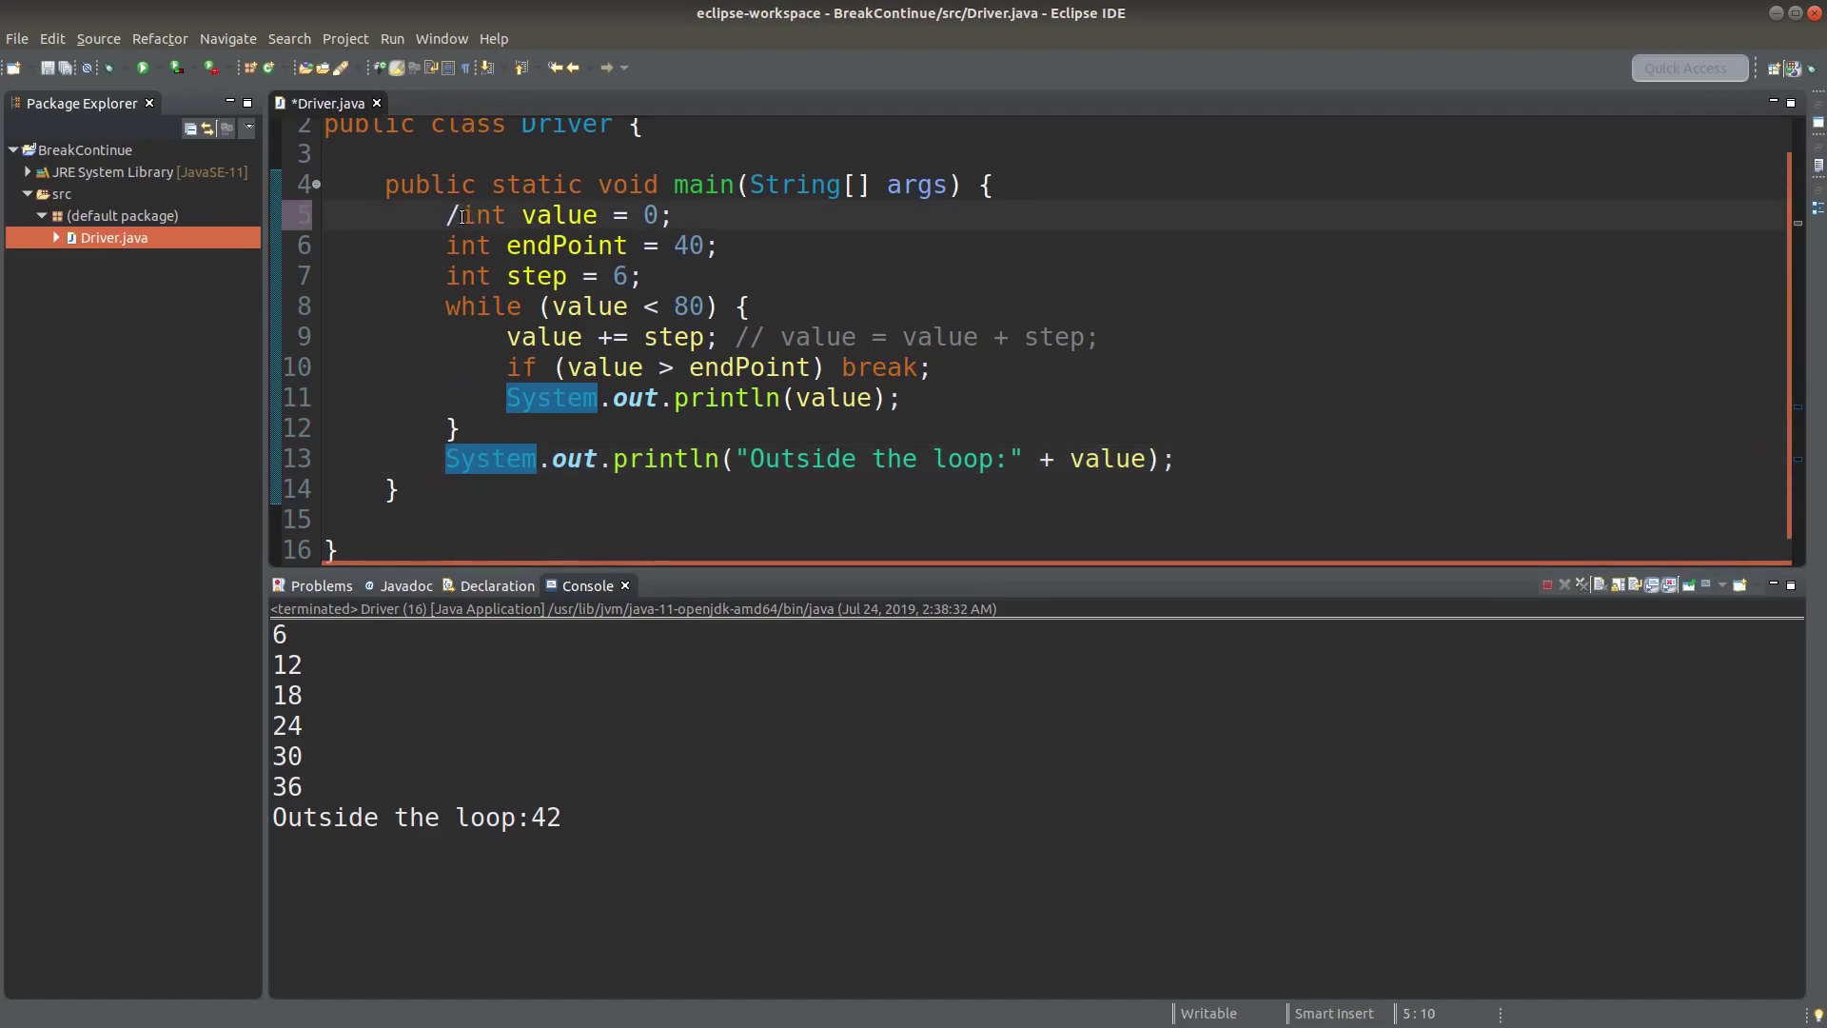
text(*)
key(Down)
key(Down)
key(Down)
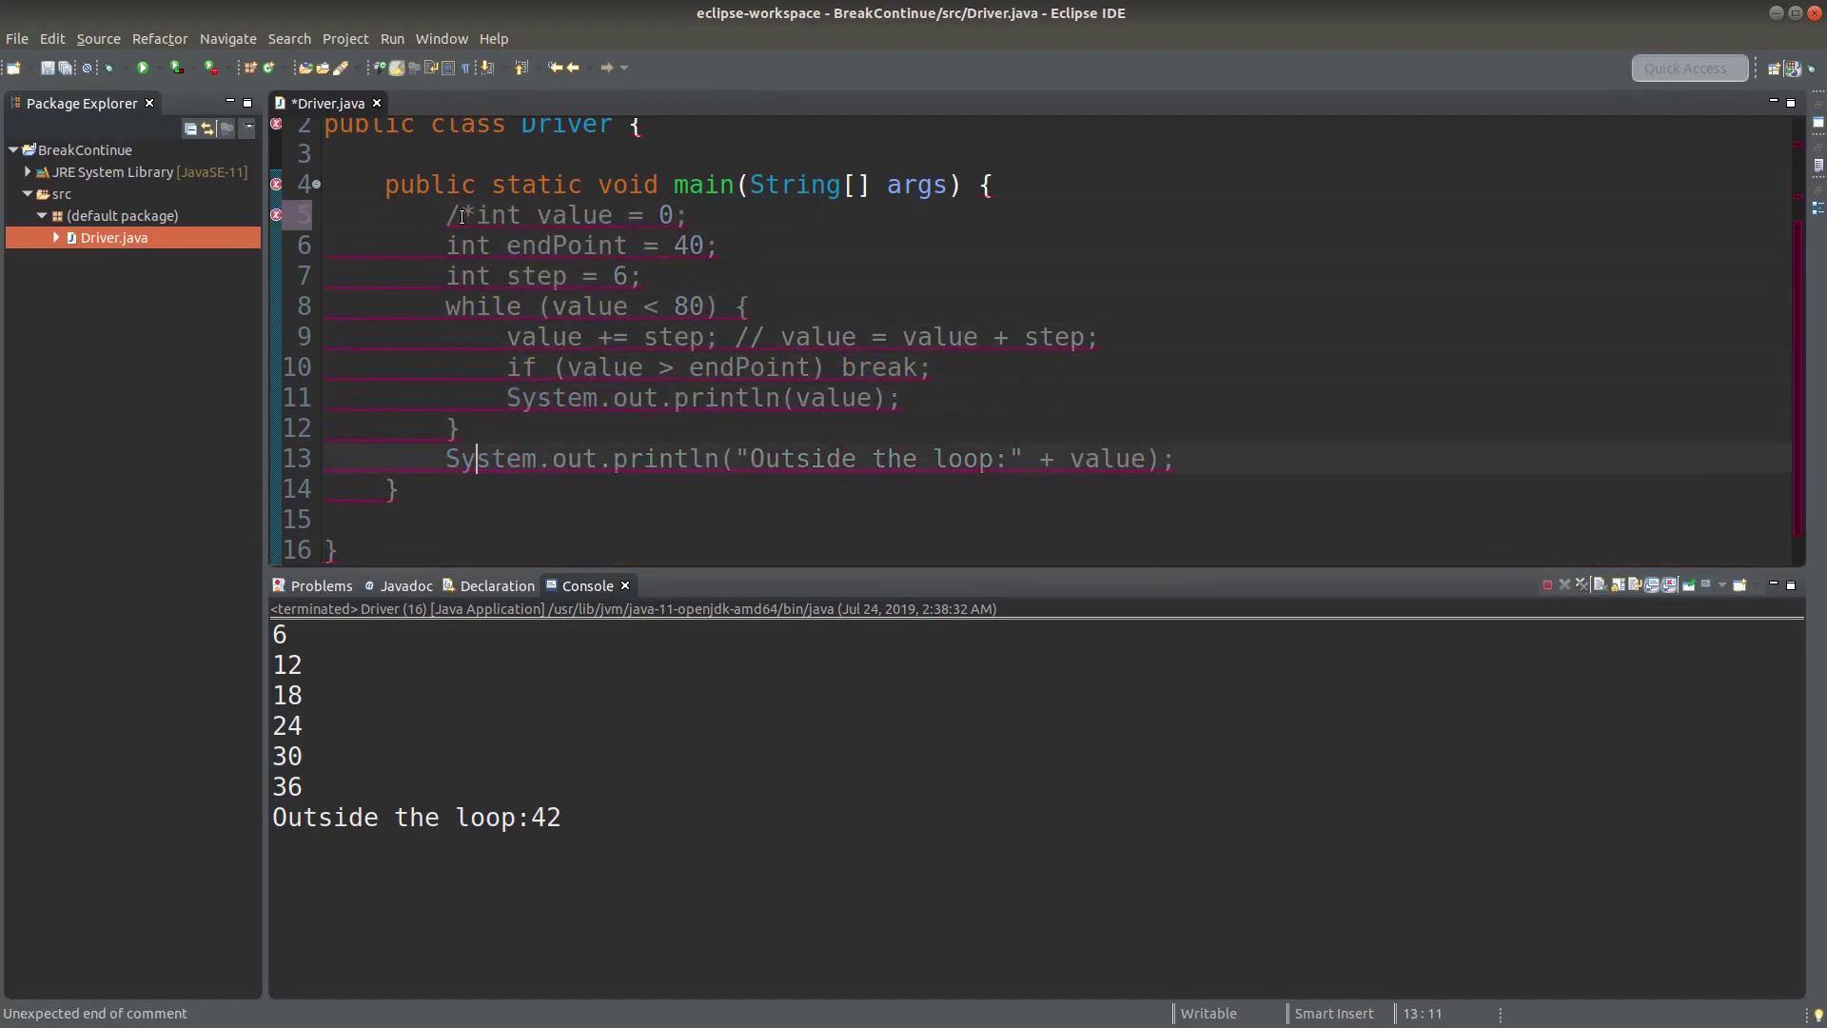
key(End)
text(*)
text(/)
key(Return)
scroll(464, 214, down, 1)
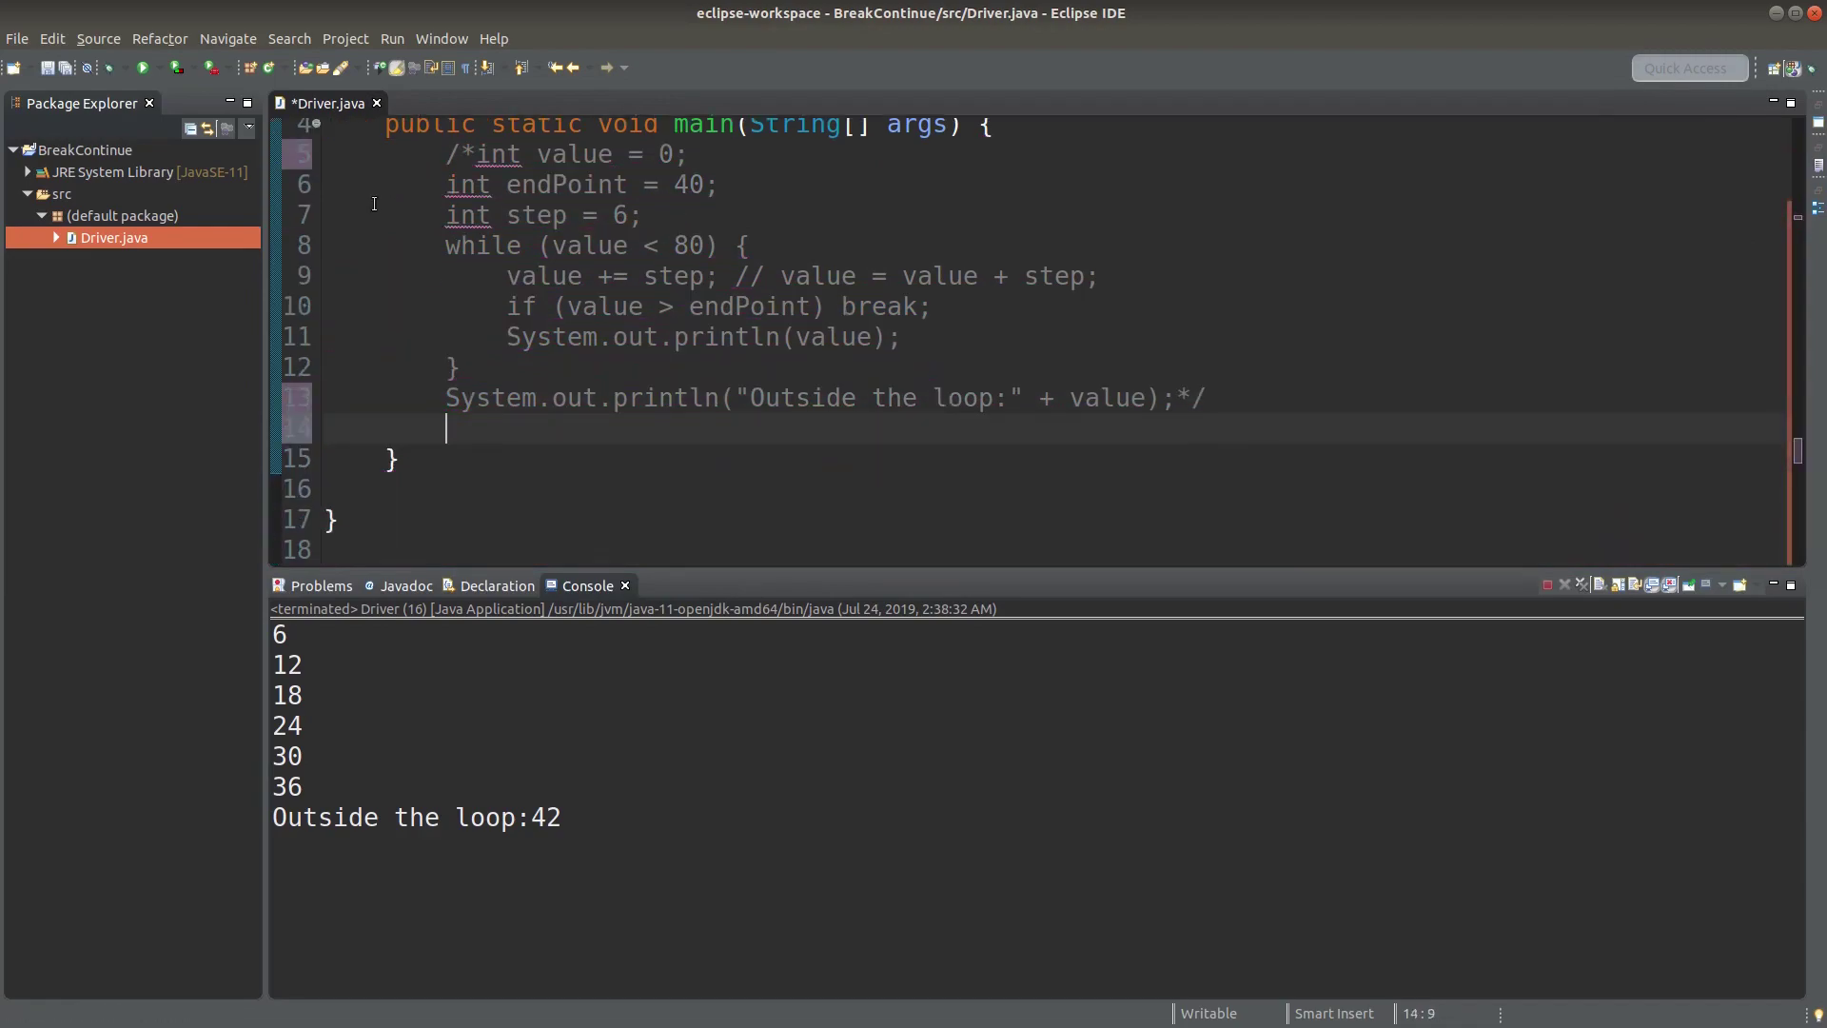
text(int )
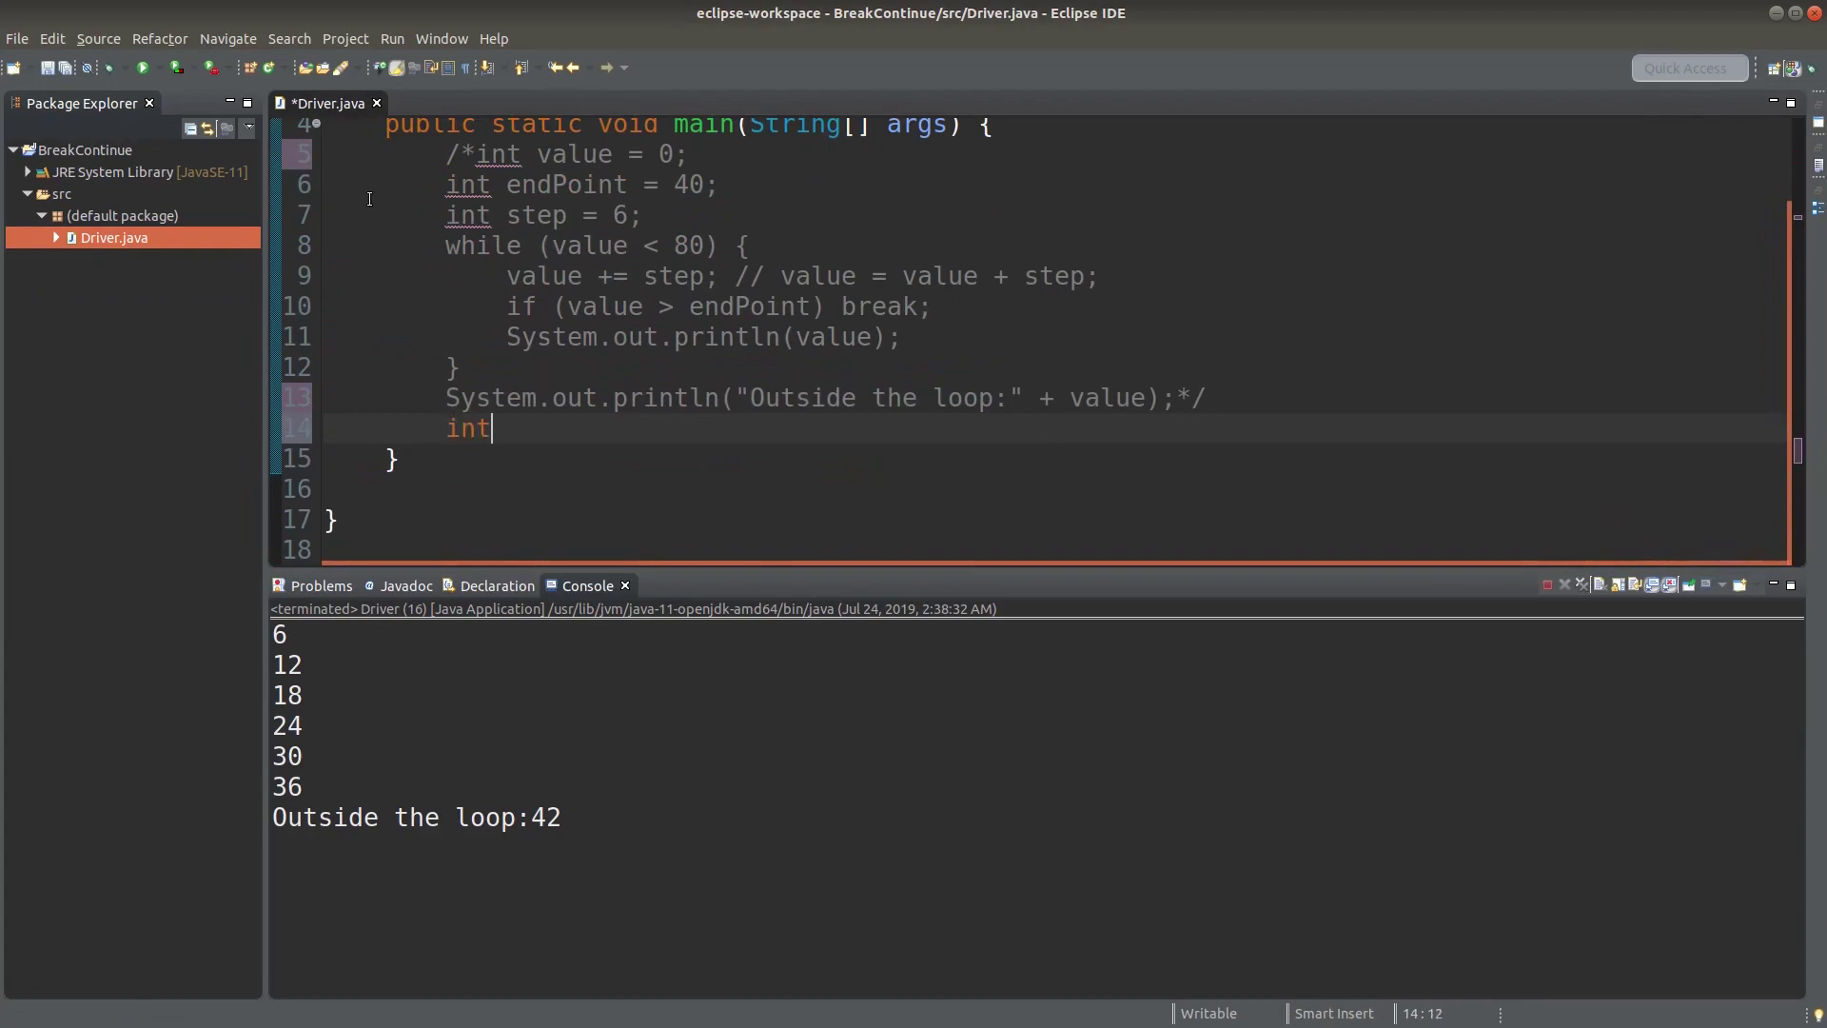
text(value 3 =)
Declare int value2 = 0, endPoint2 = 40 and step2 = 10 on separate lines.
key(BackSpace)
key(BackSpace)
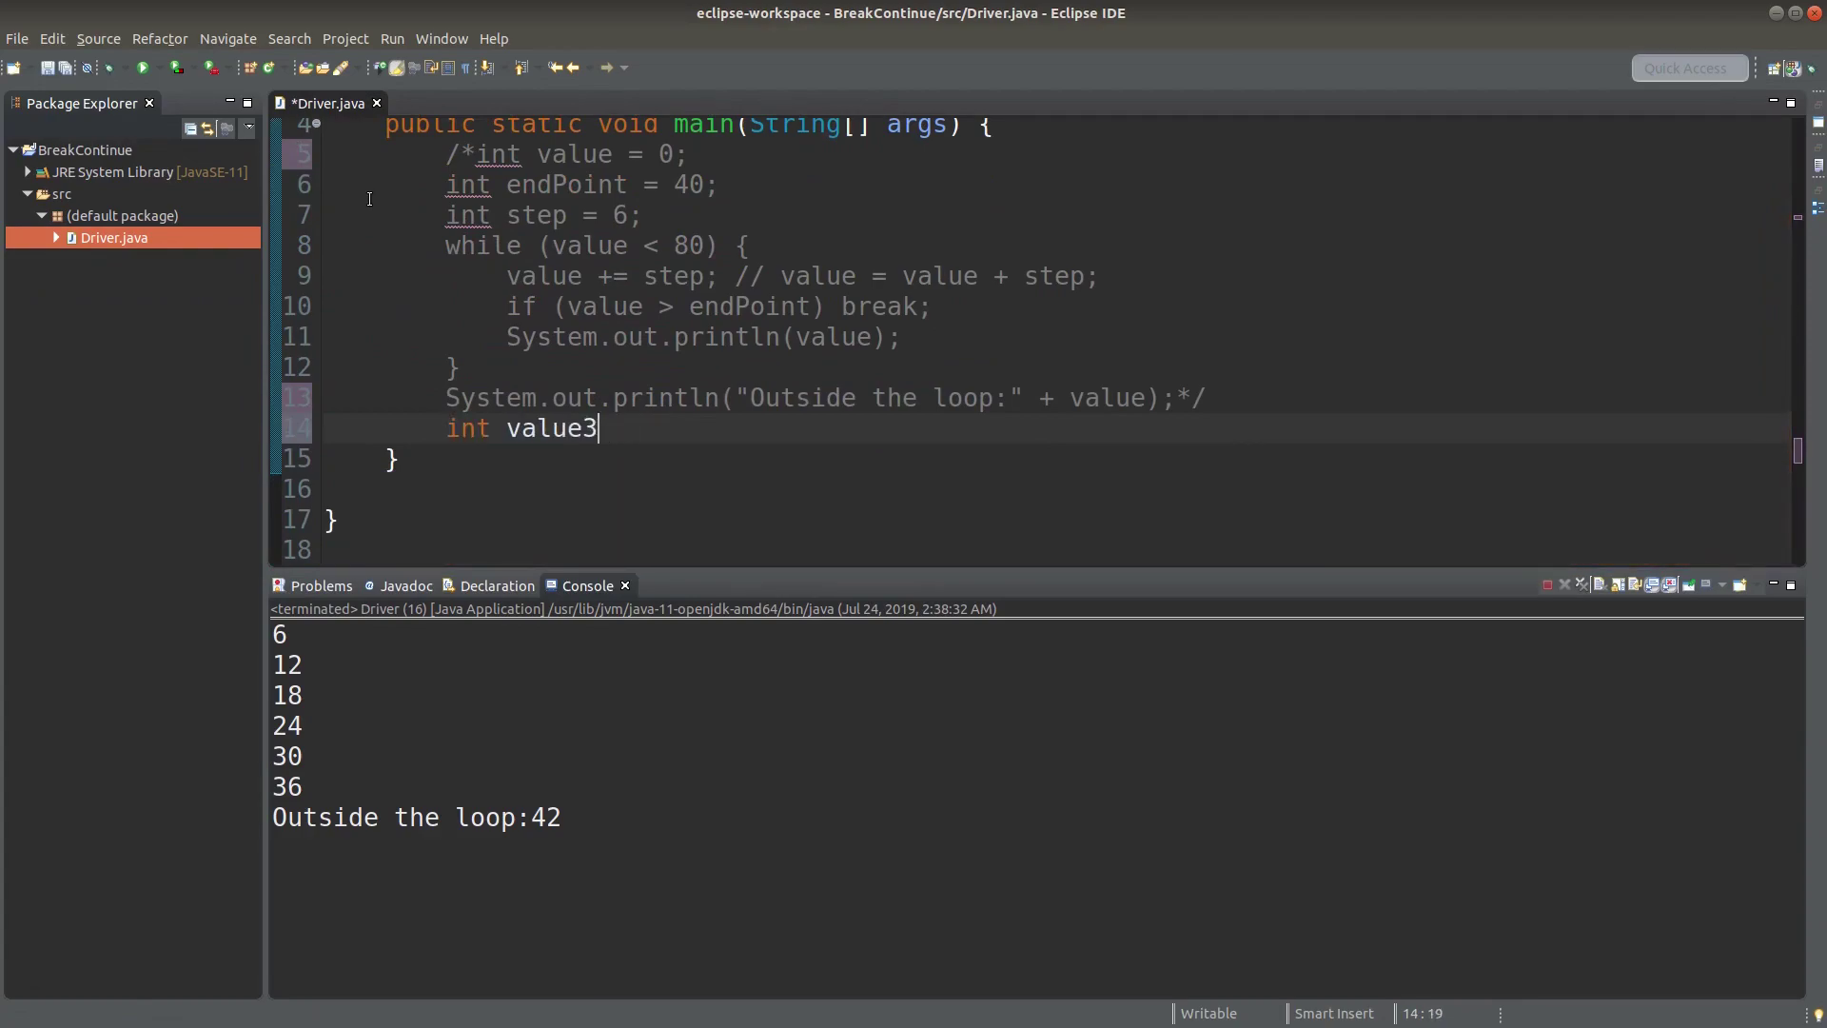
key(BackSpace)
text(2 = 0;)
key(Return)
text(i)
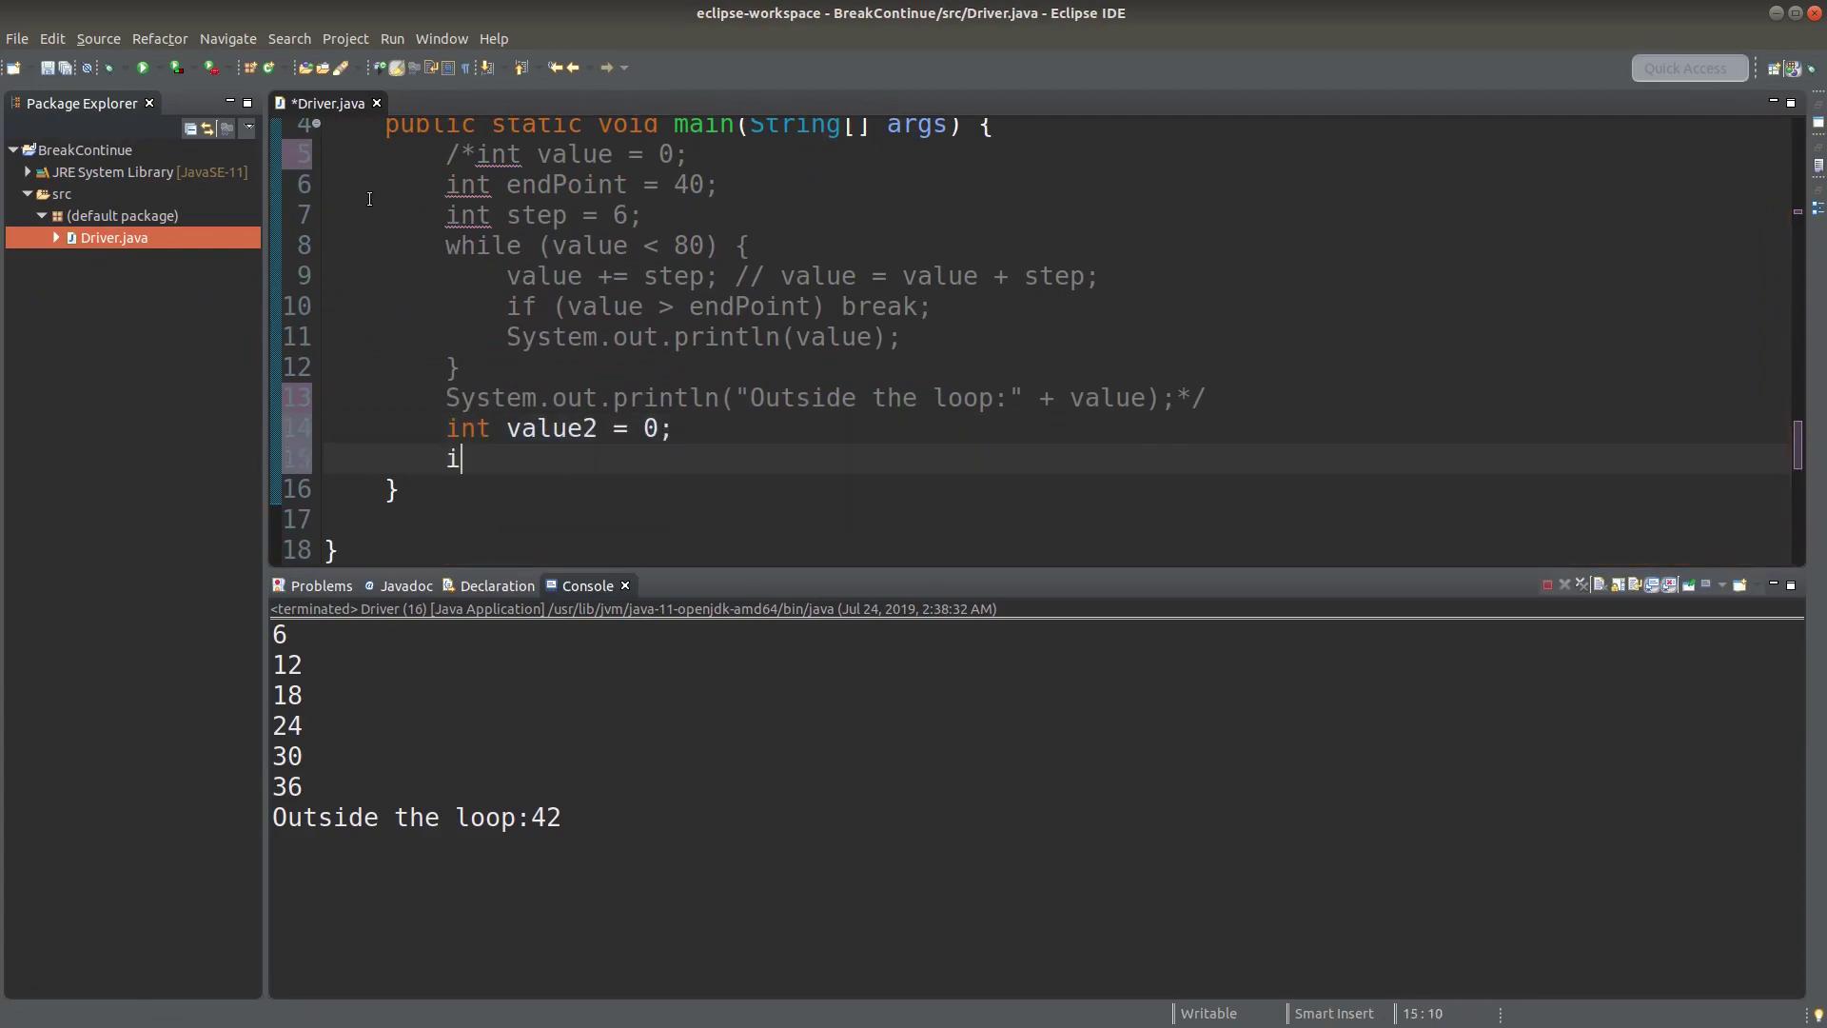
text(nt endPoint)
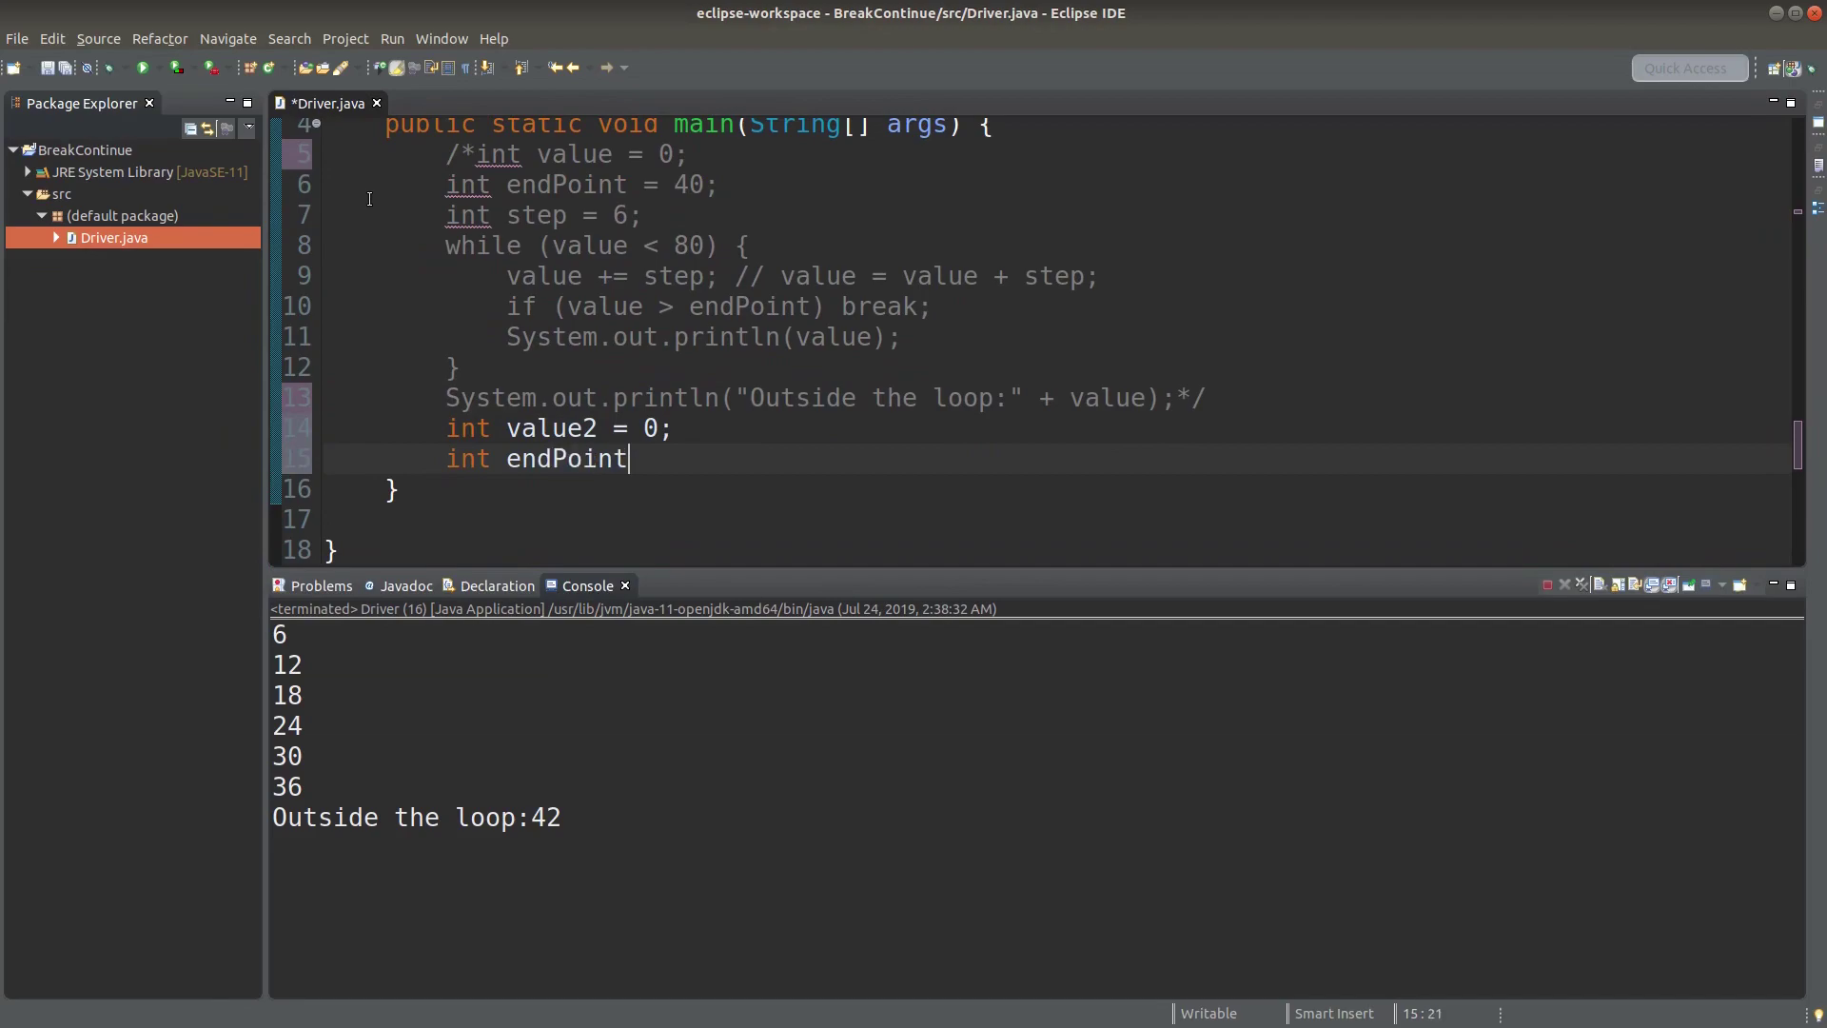
text(2 = )
text(40;)
key(Return)
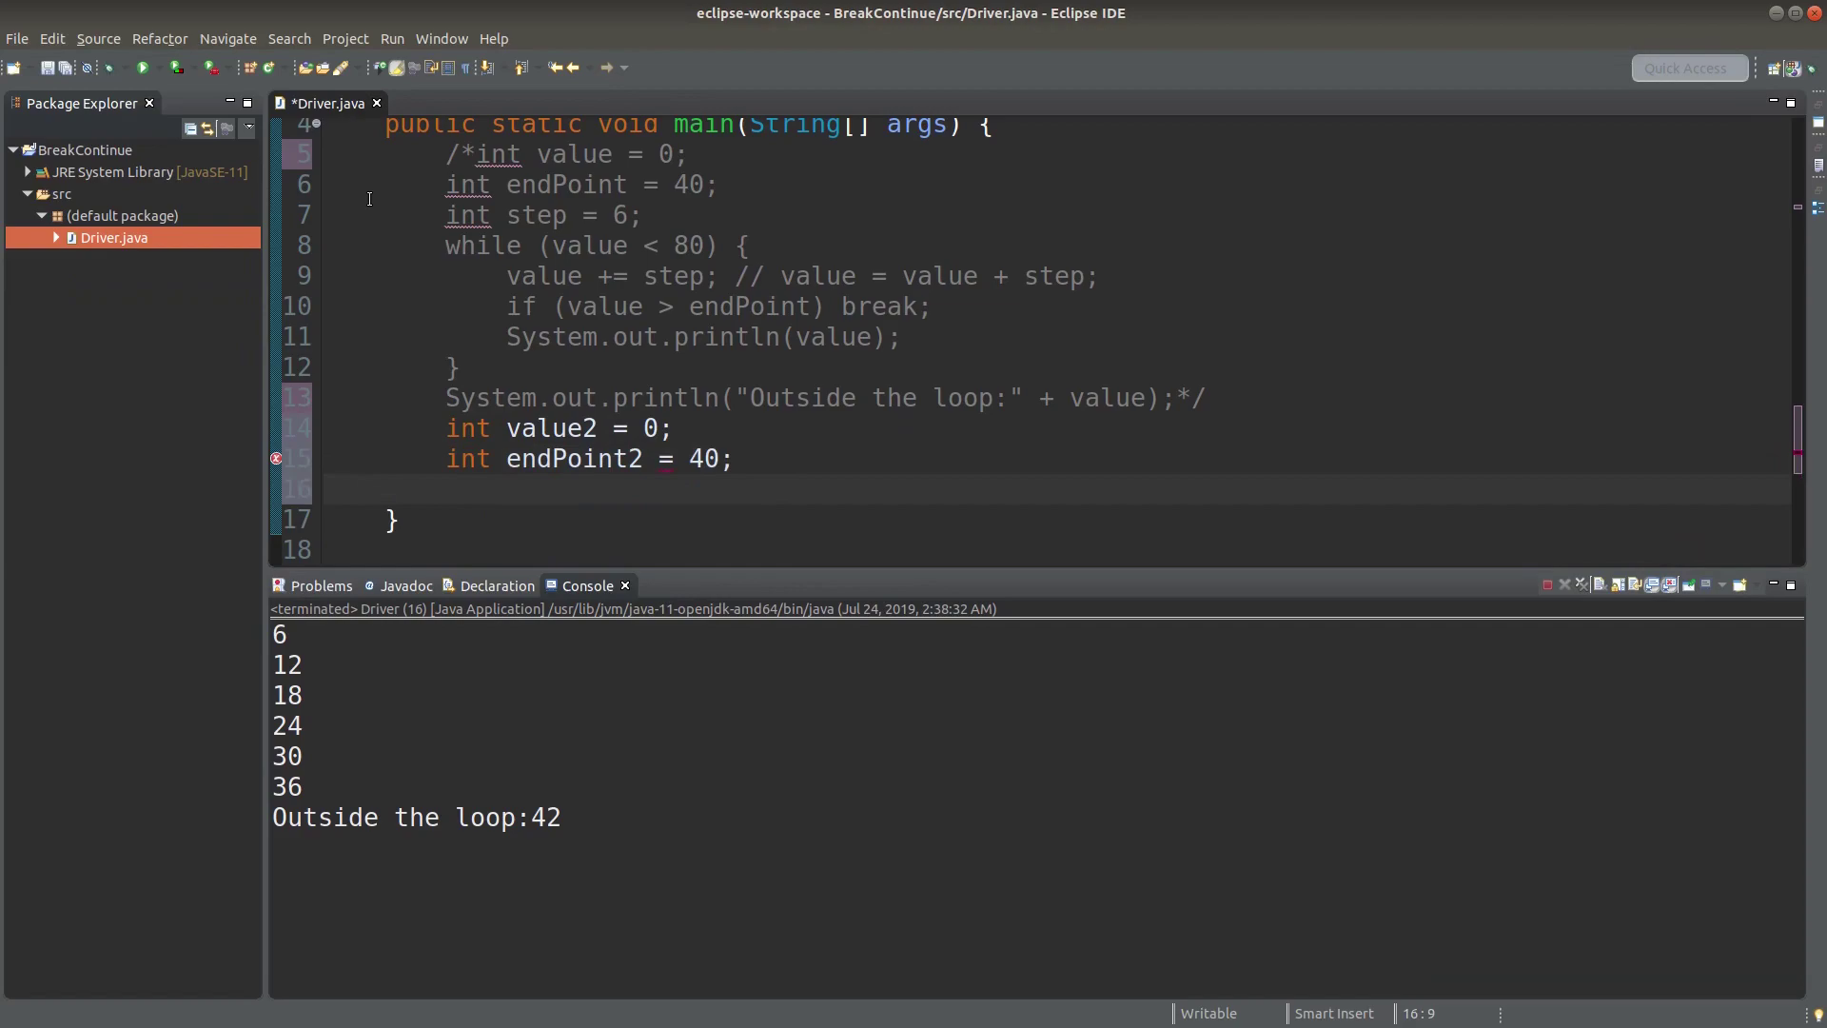
text(int step3)
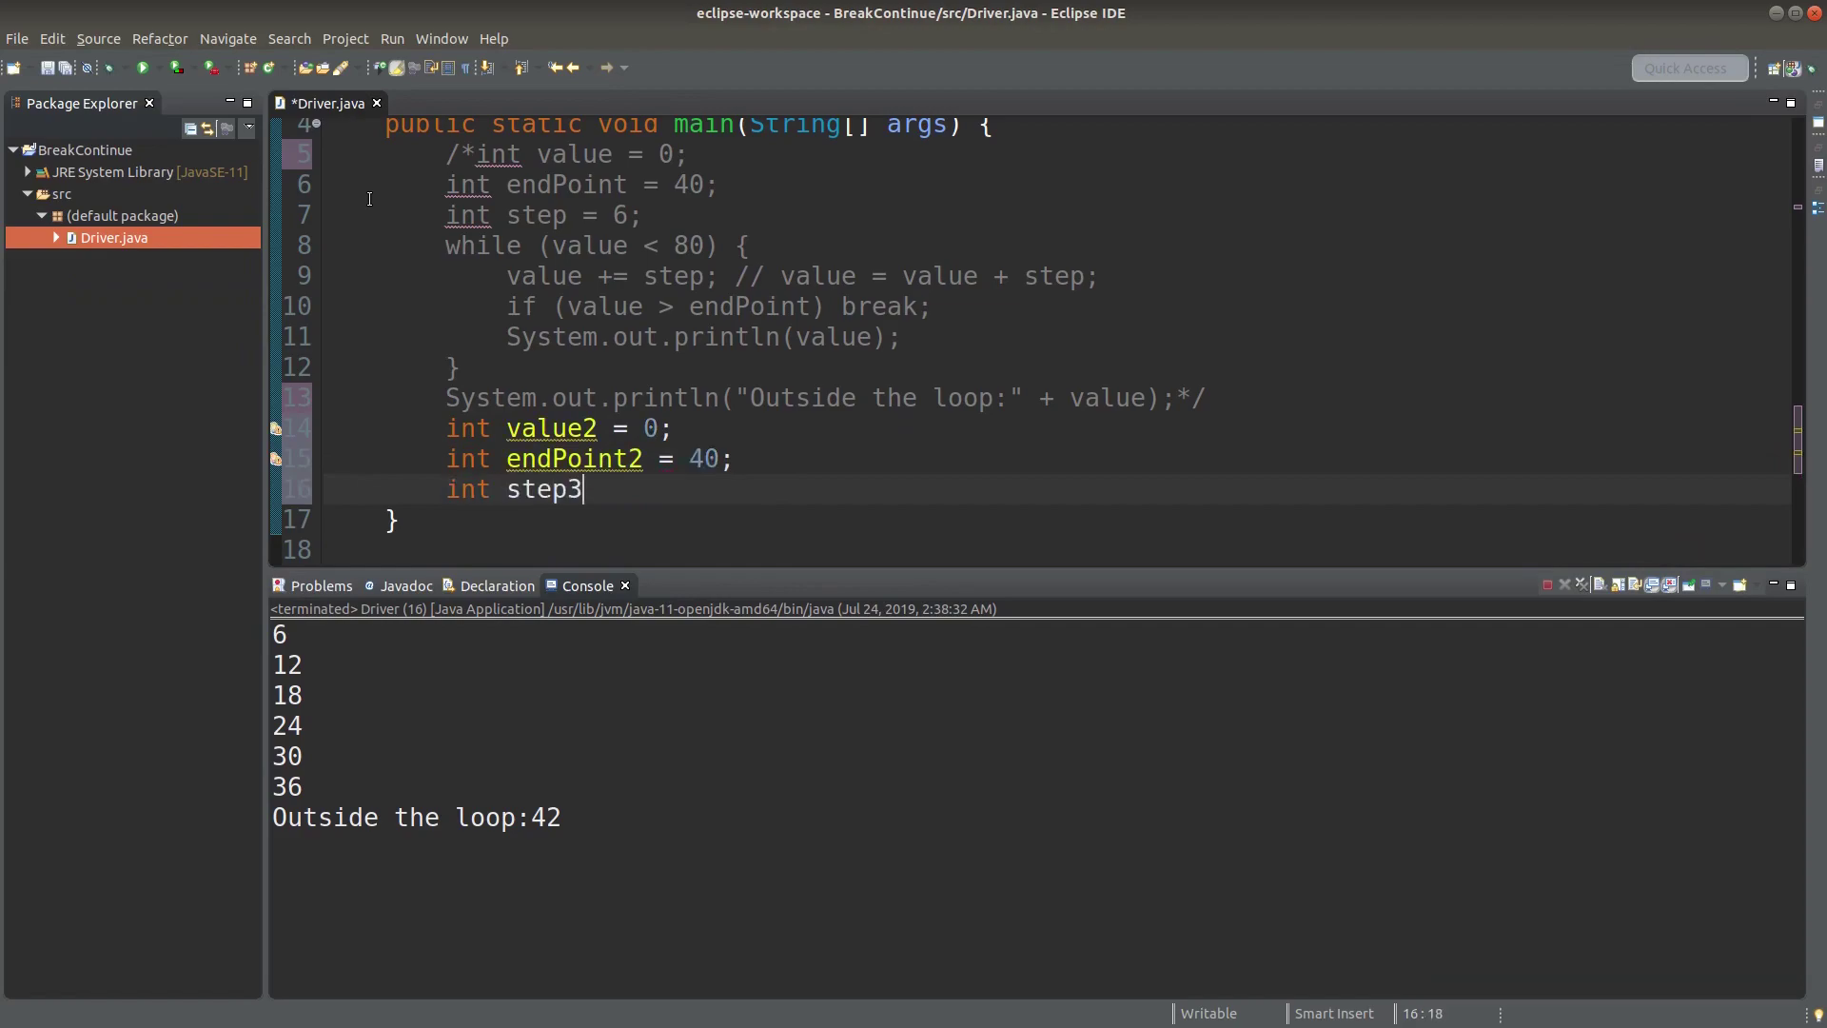
key(BackSpace)
text(2 = 1)
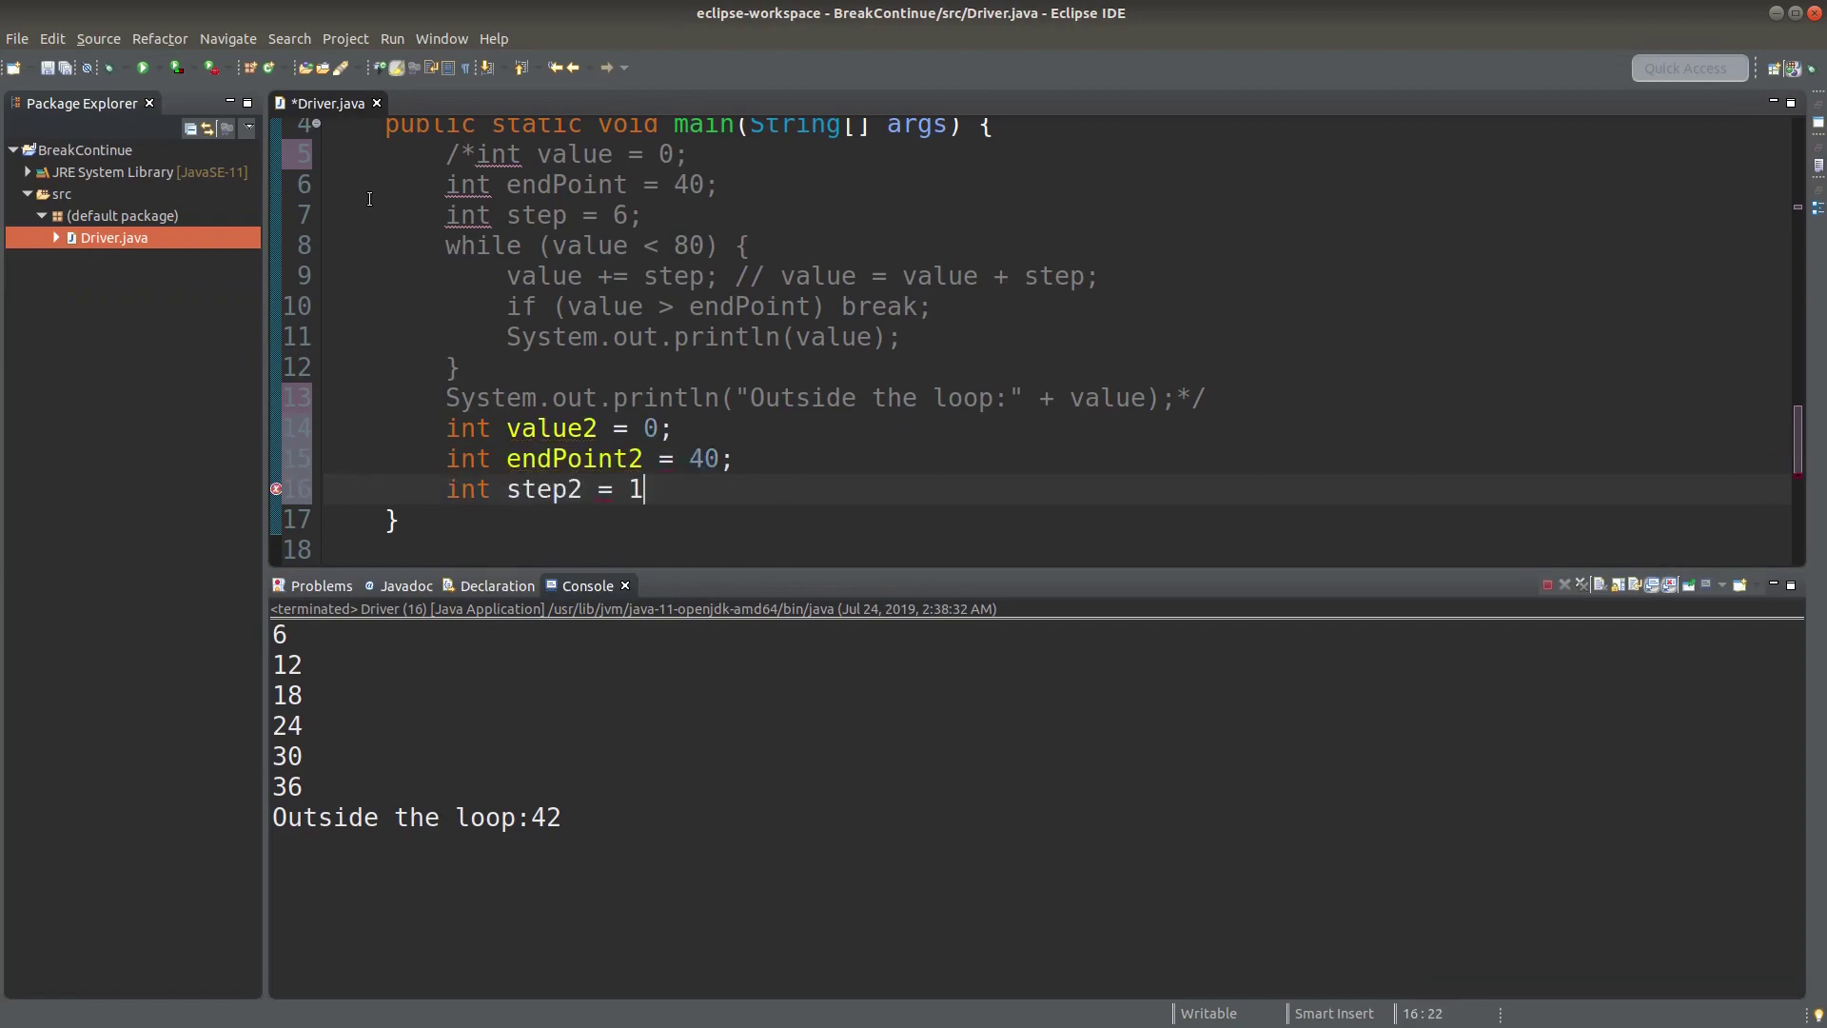
text(0;)
key(Return)
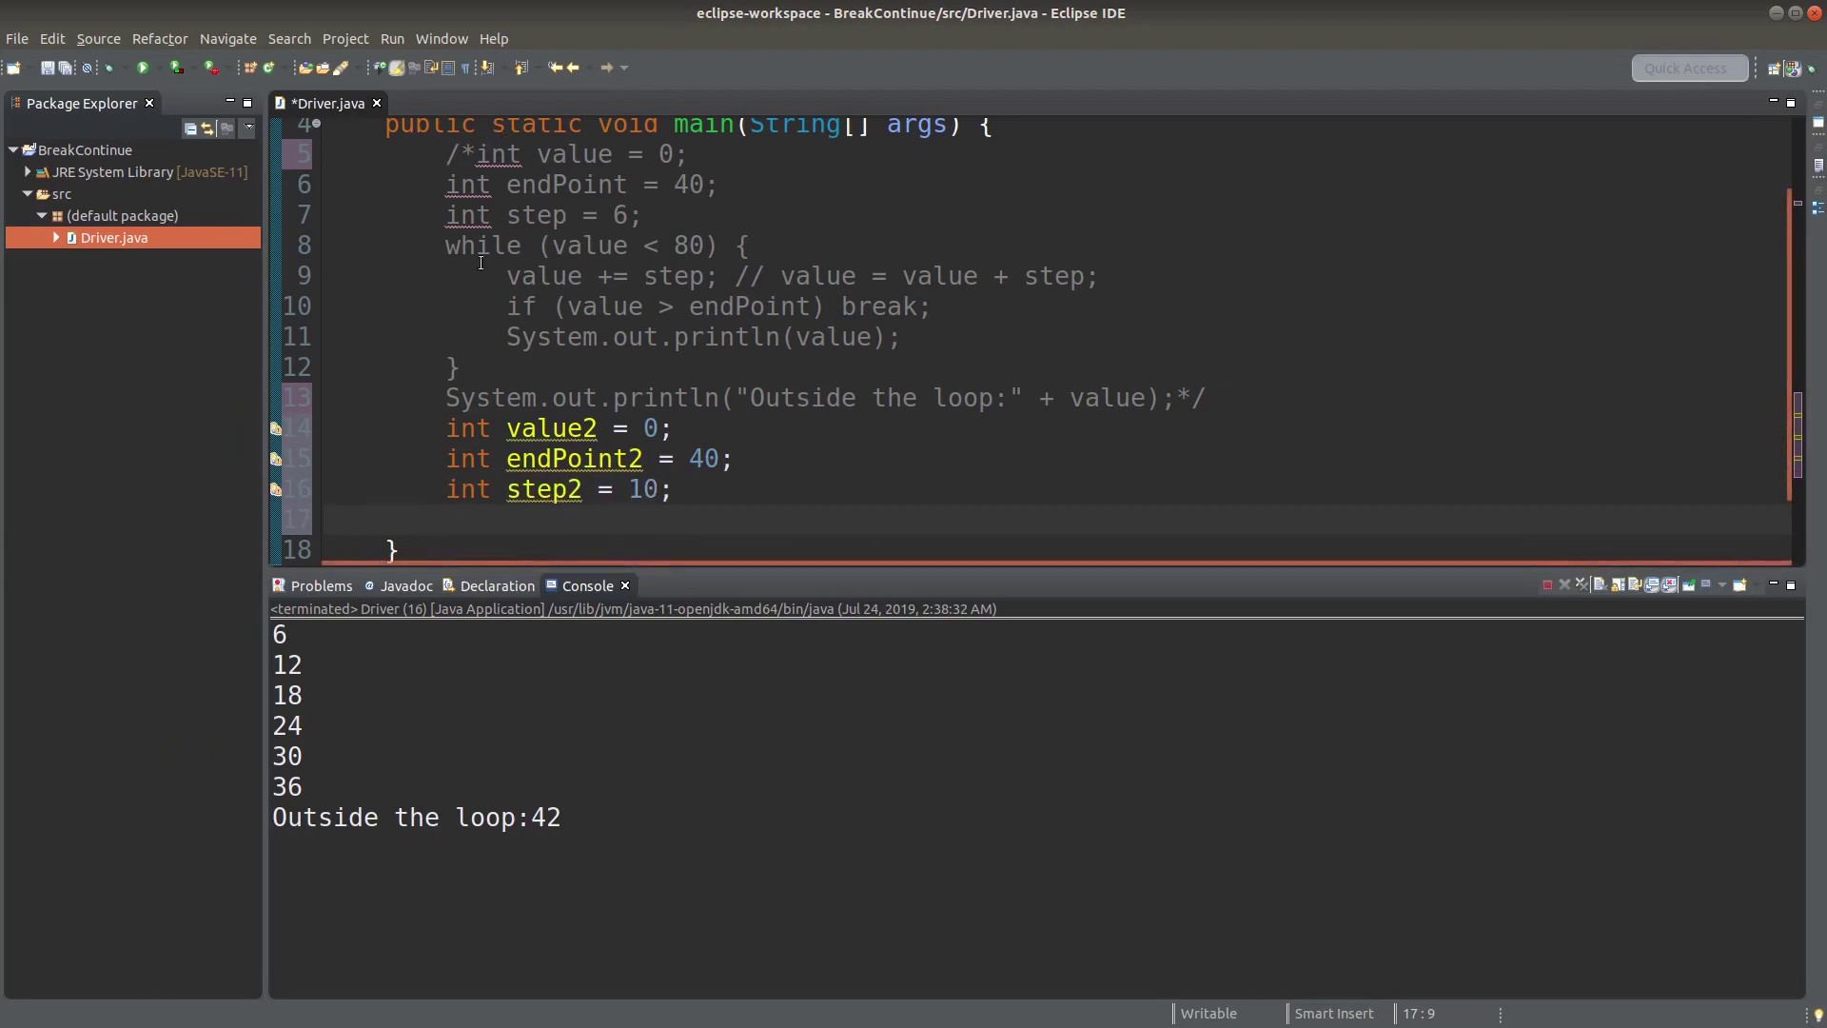
scroll(552, 275, down, 3)
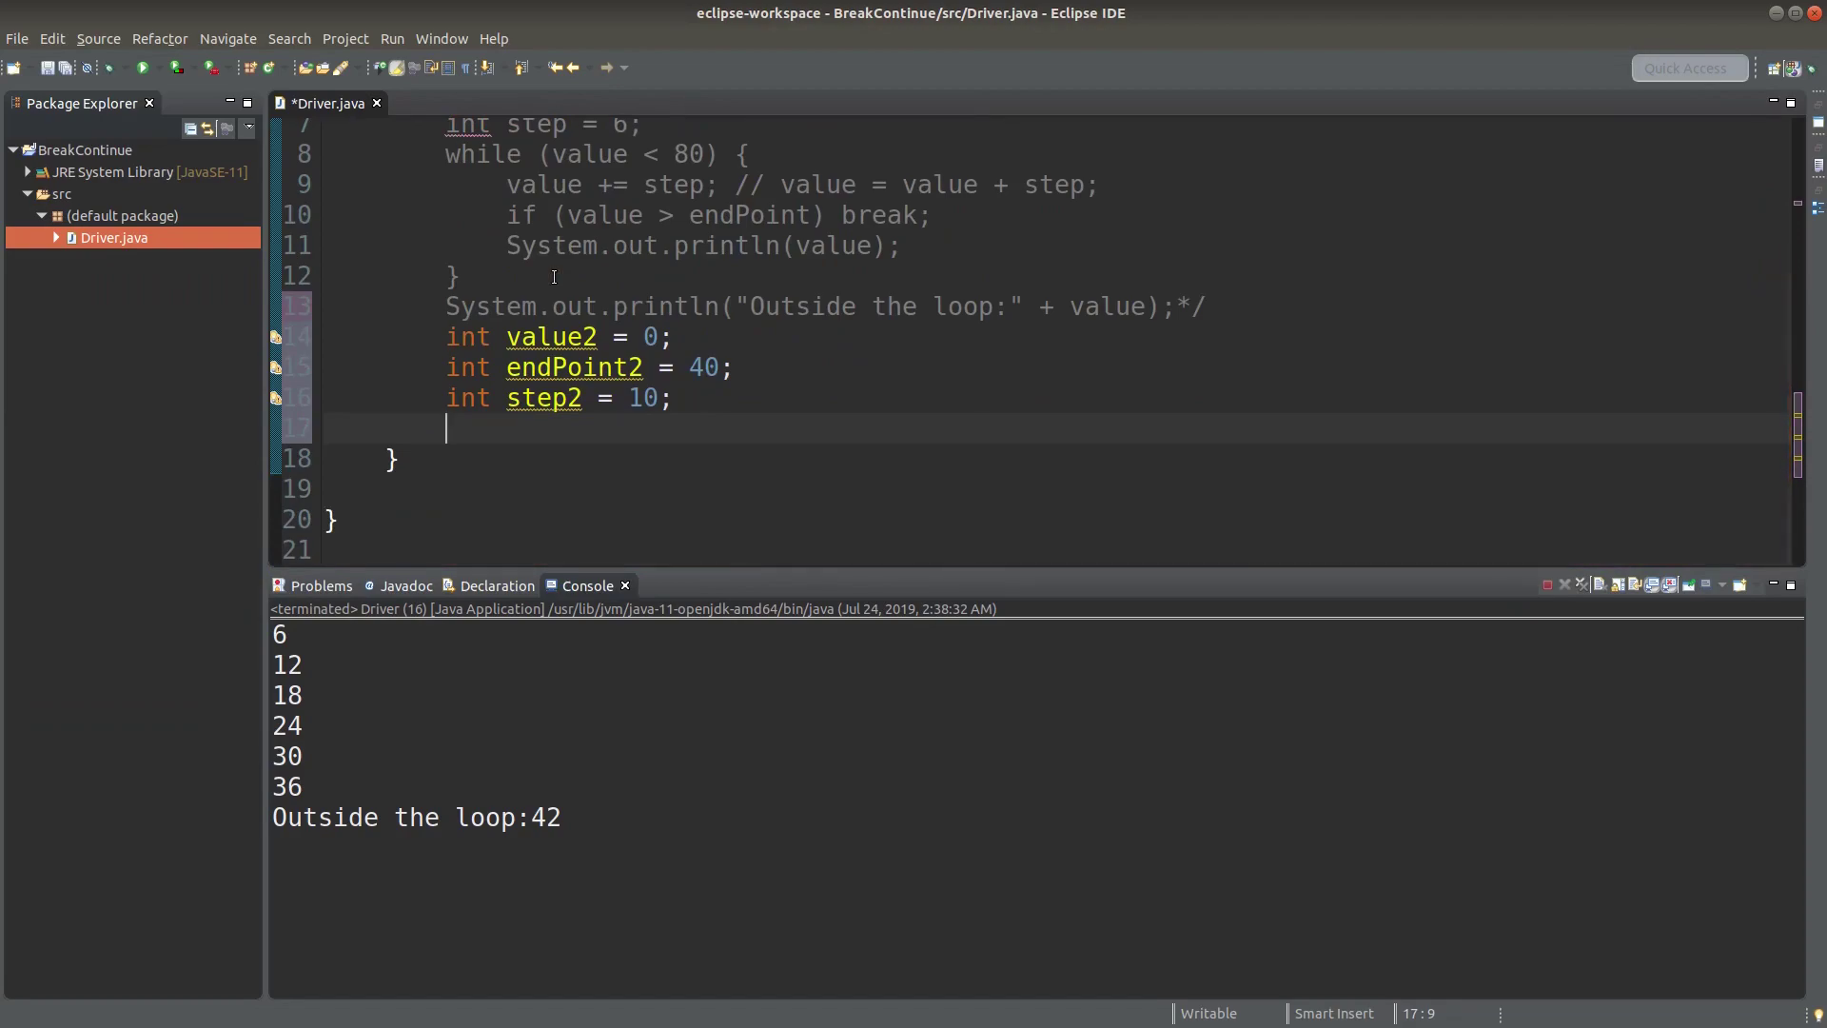
text(wh)
text(ile (value2)
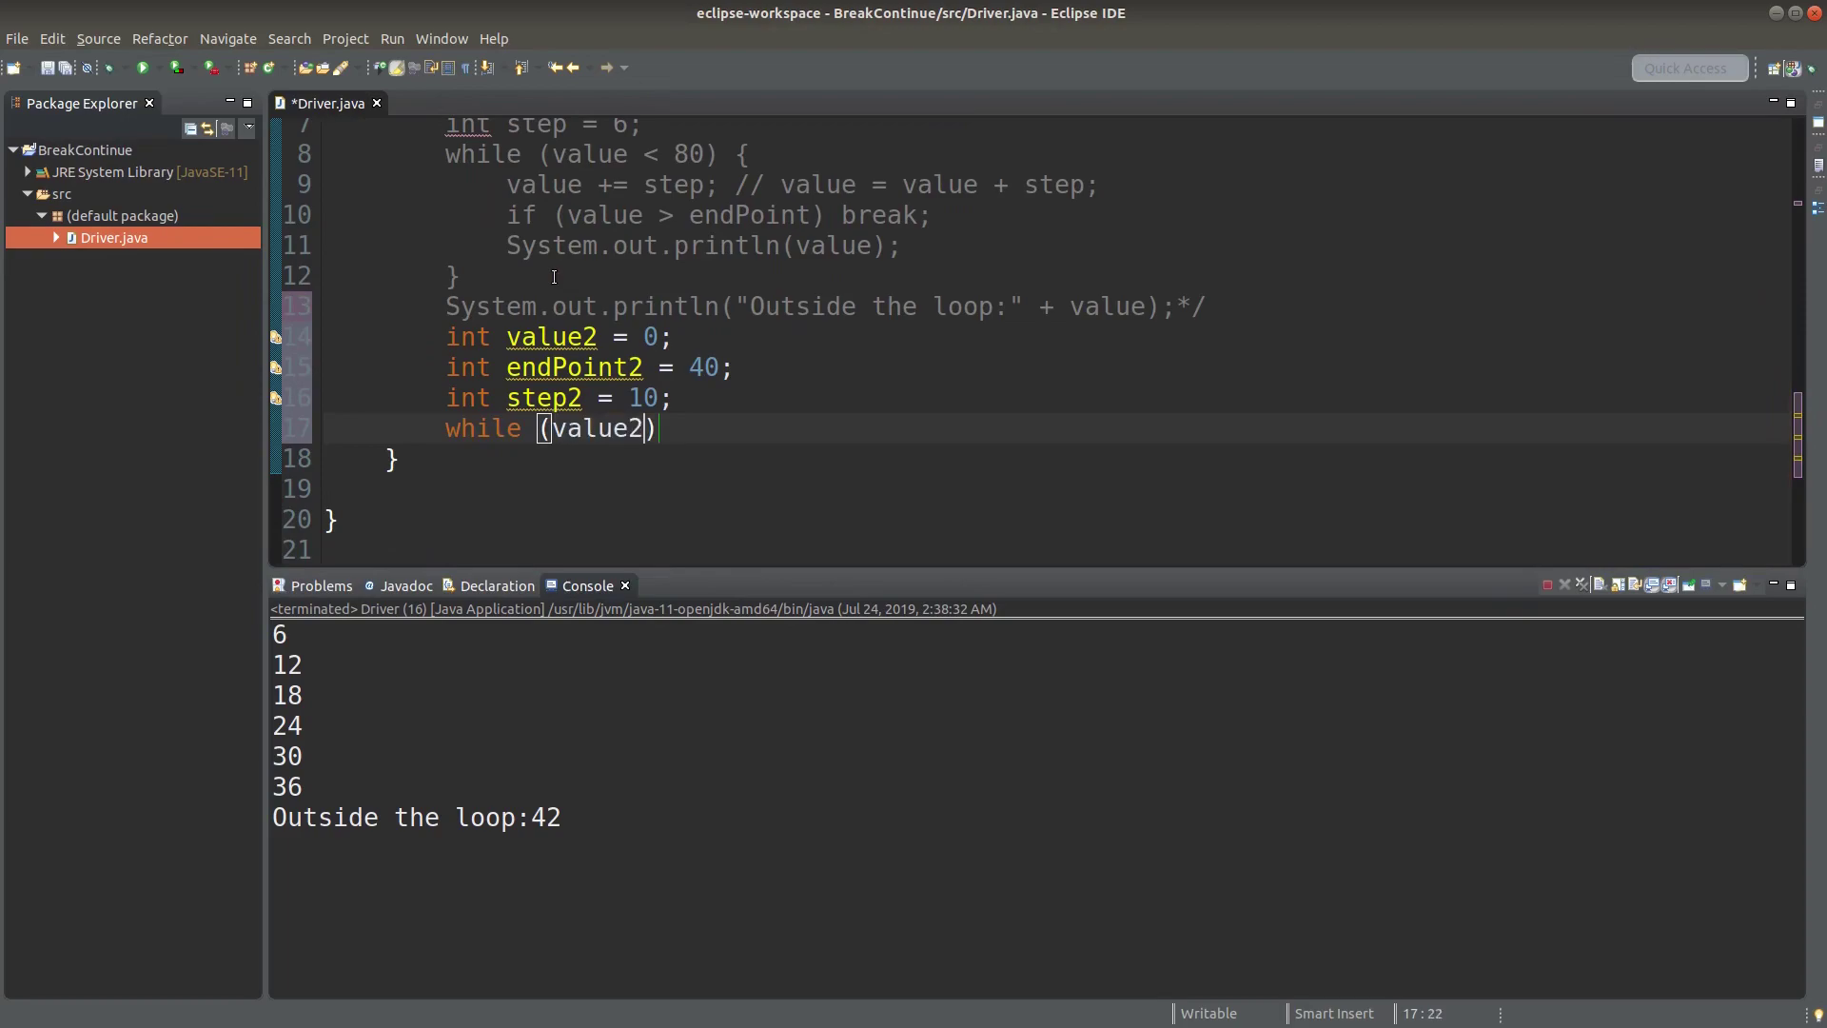
text( < 3)
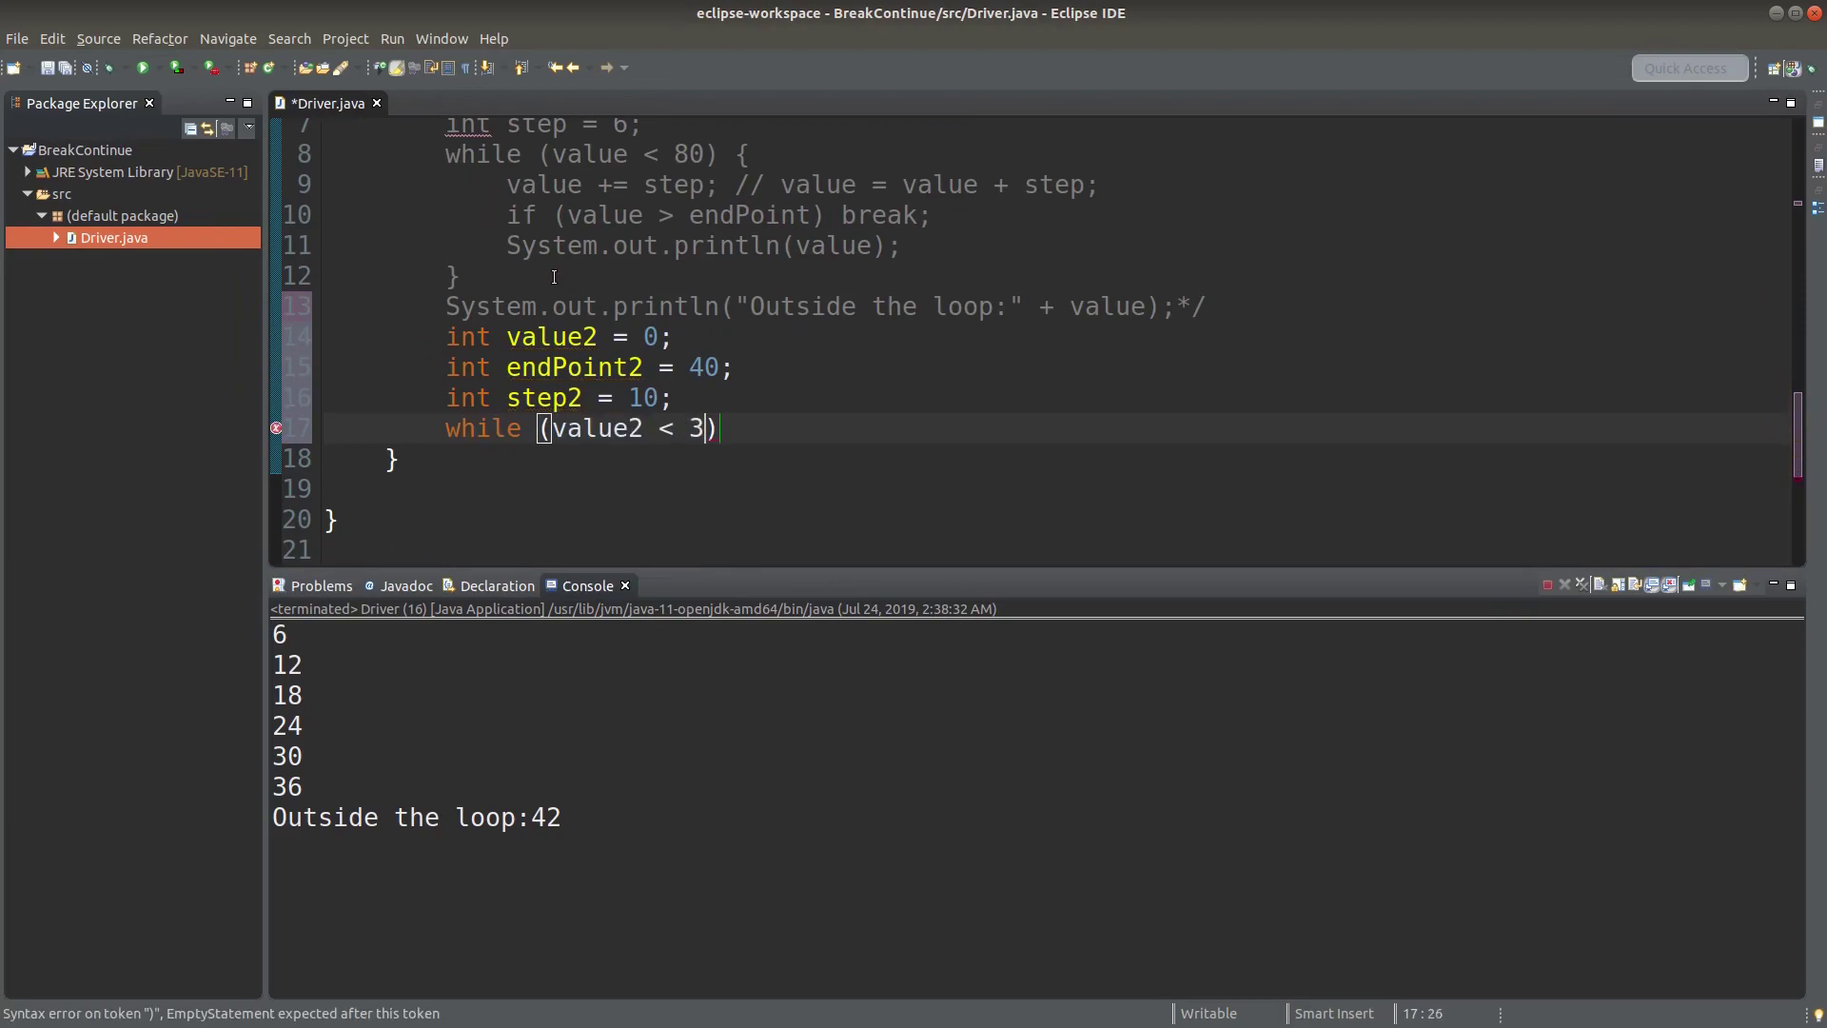
Add a while (value2 < 80) loop that adds step2 to value2.
key(BackSpace)
text(80) {)
key(Return)
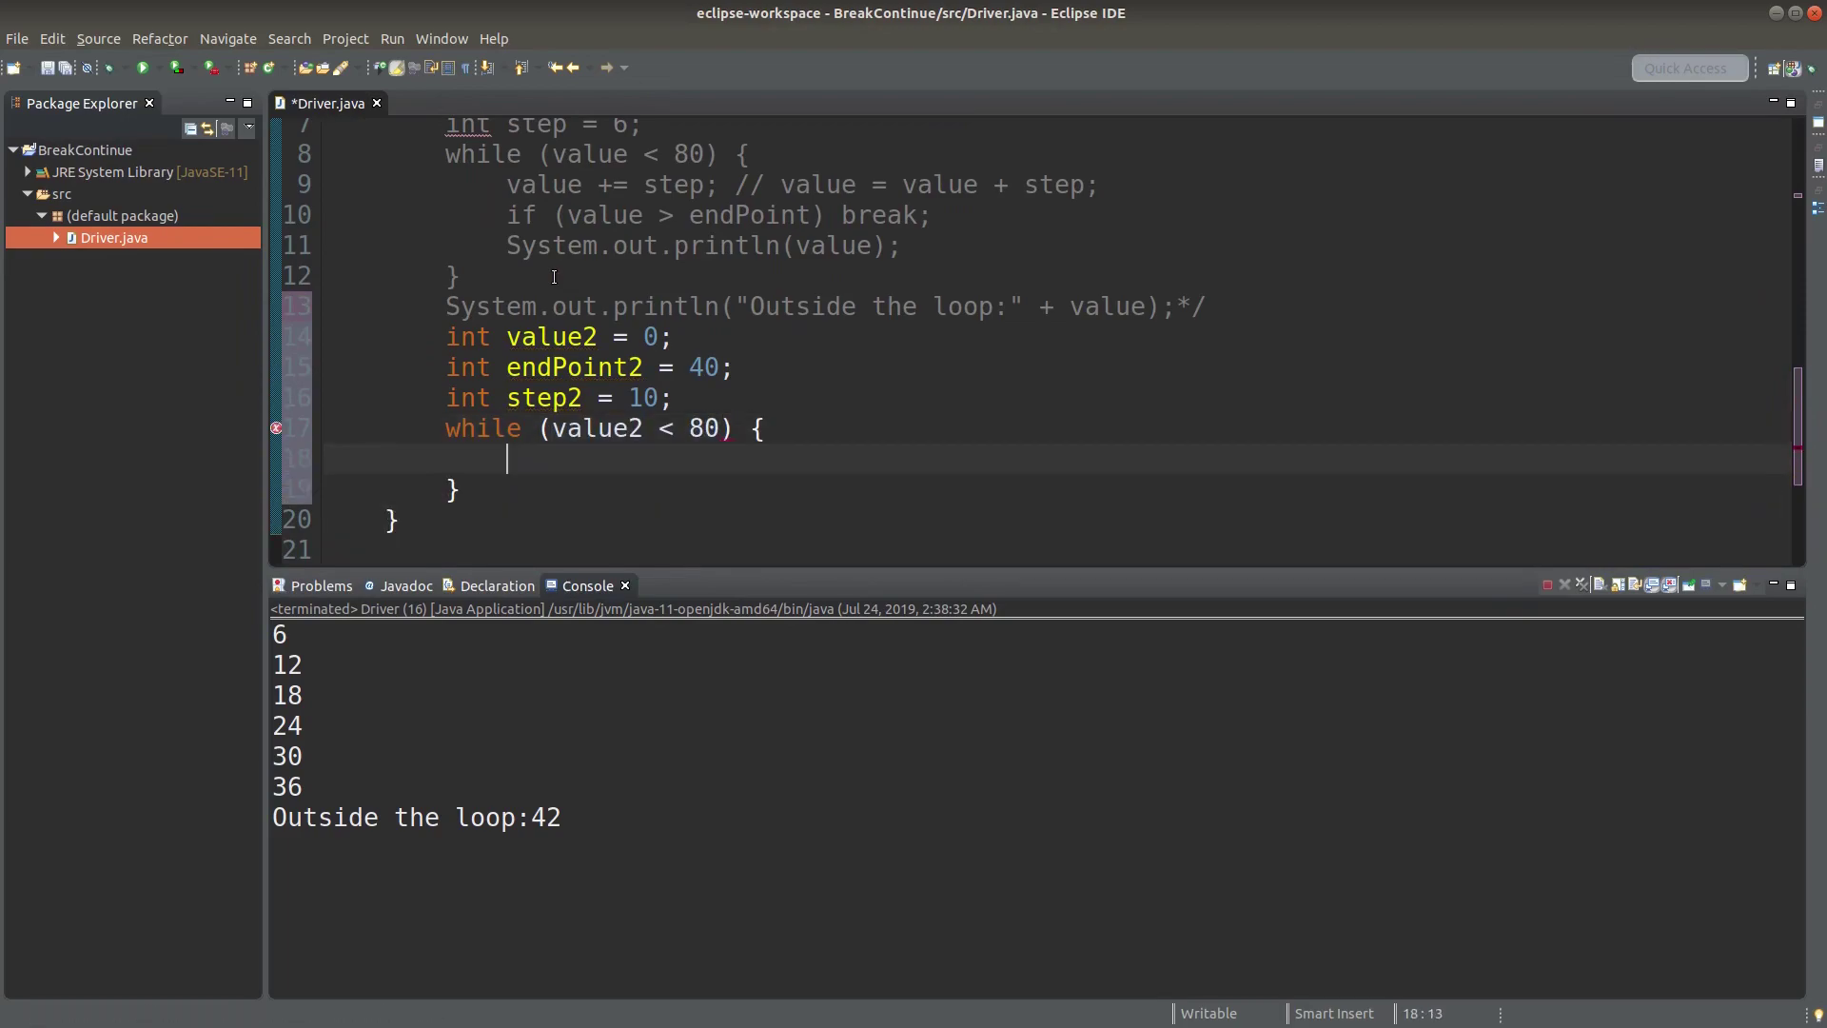
text(value2 +)
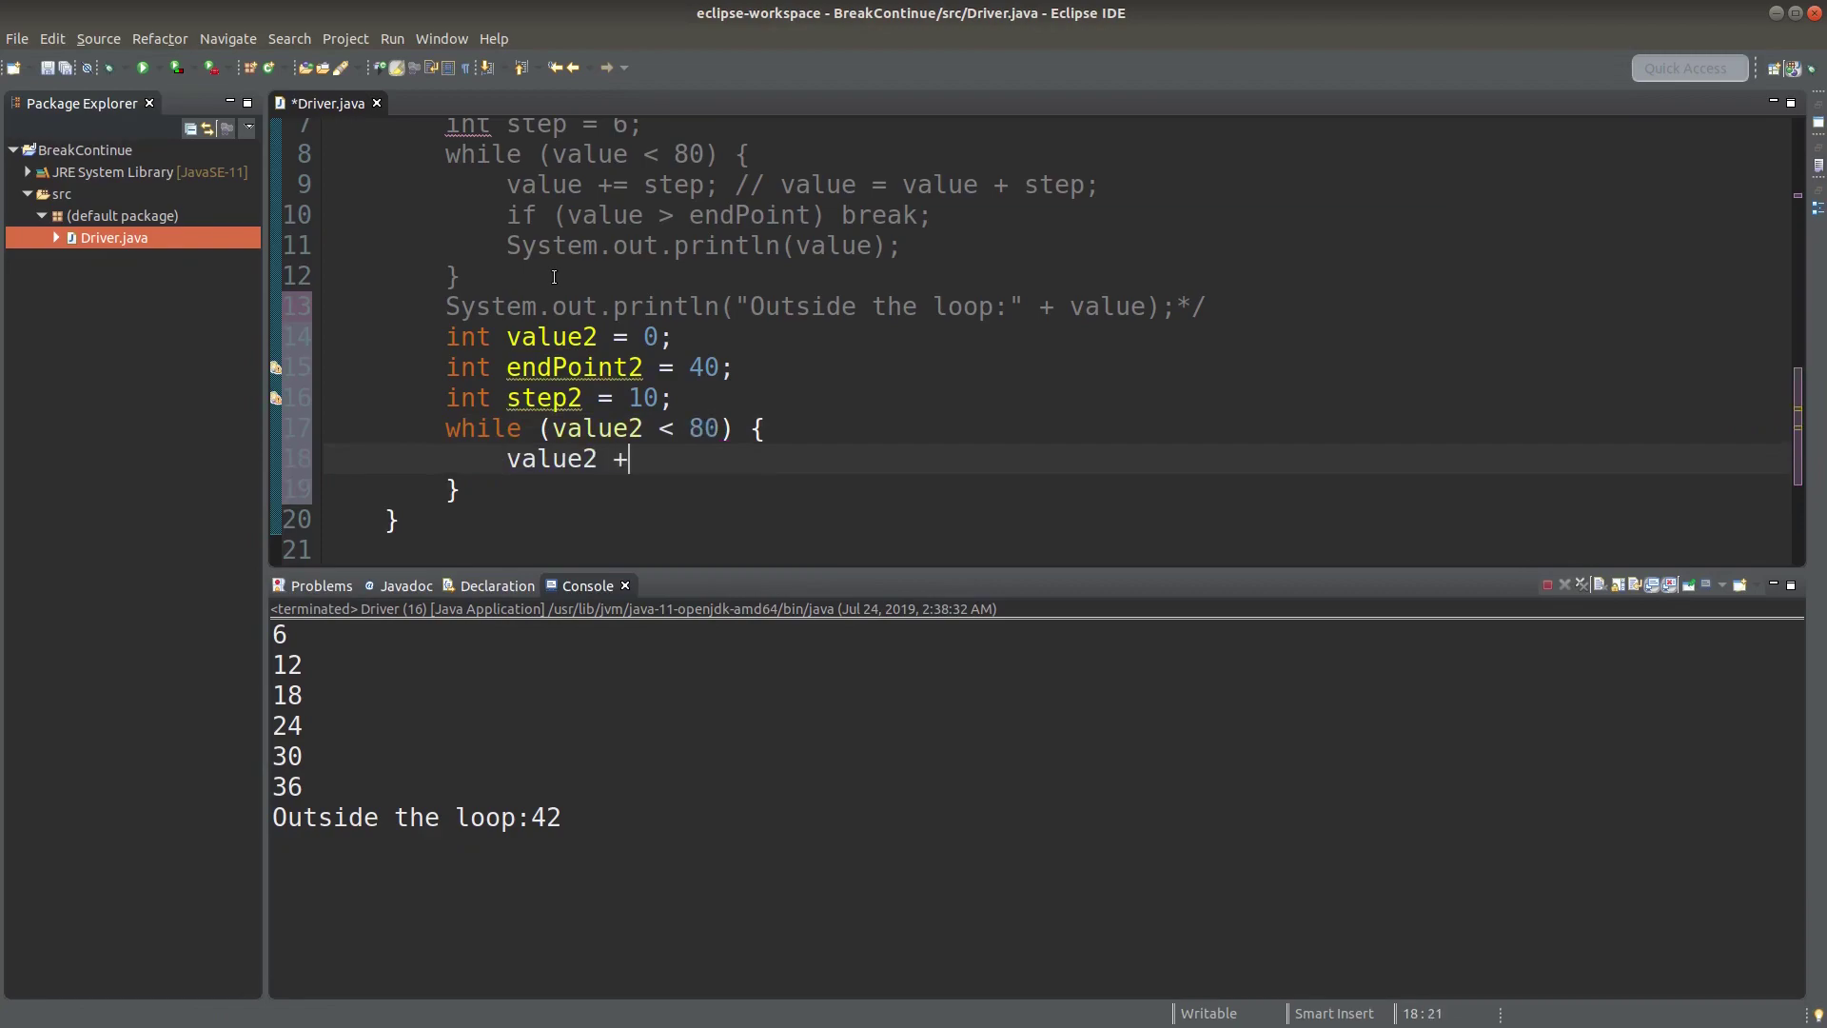
text(= ste)
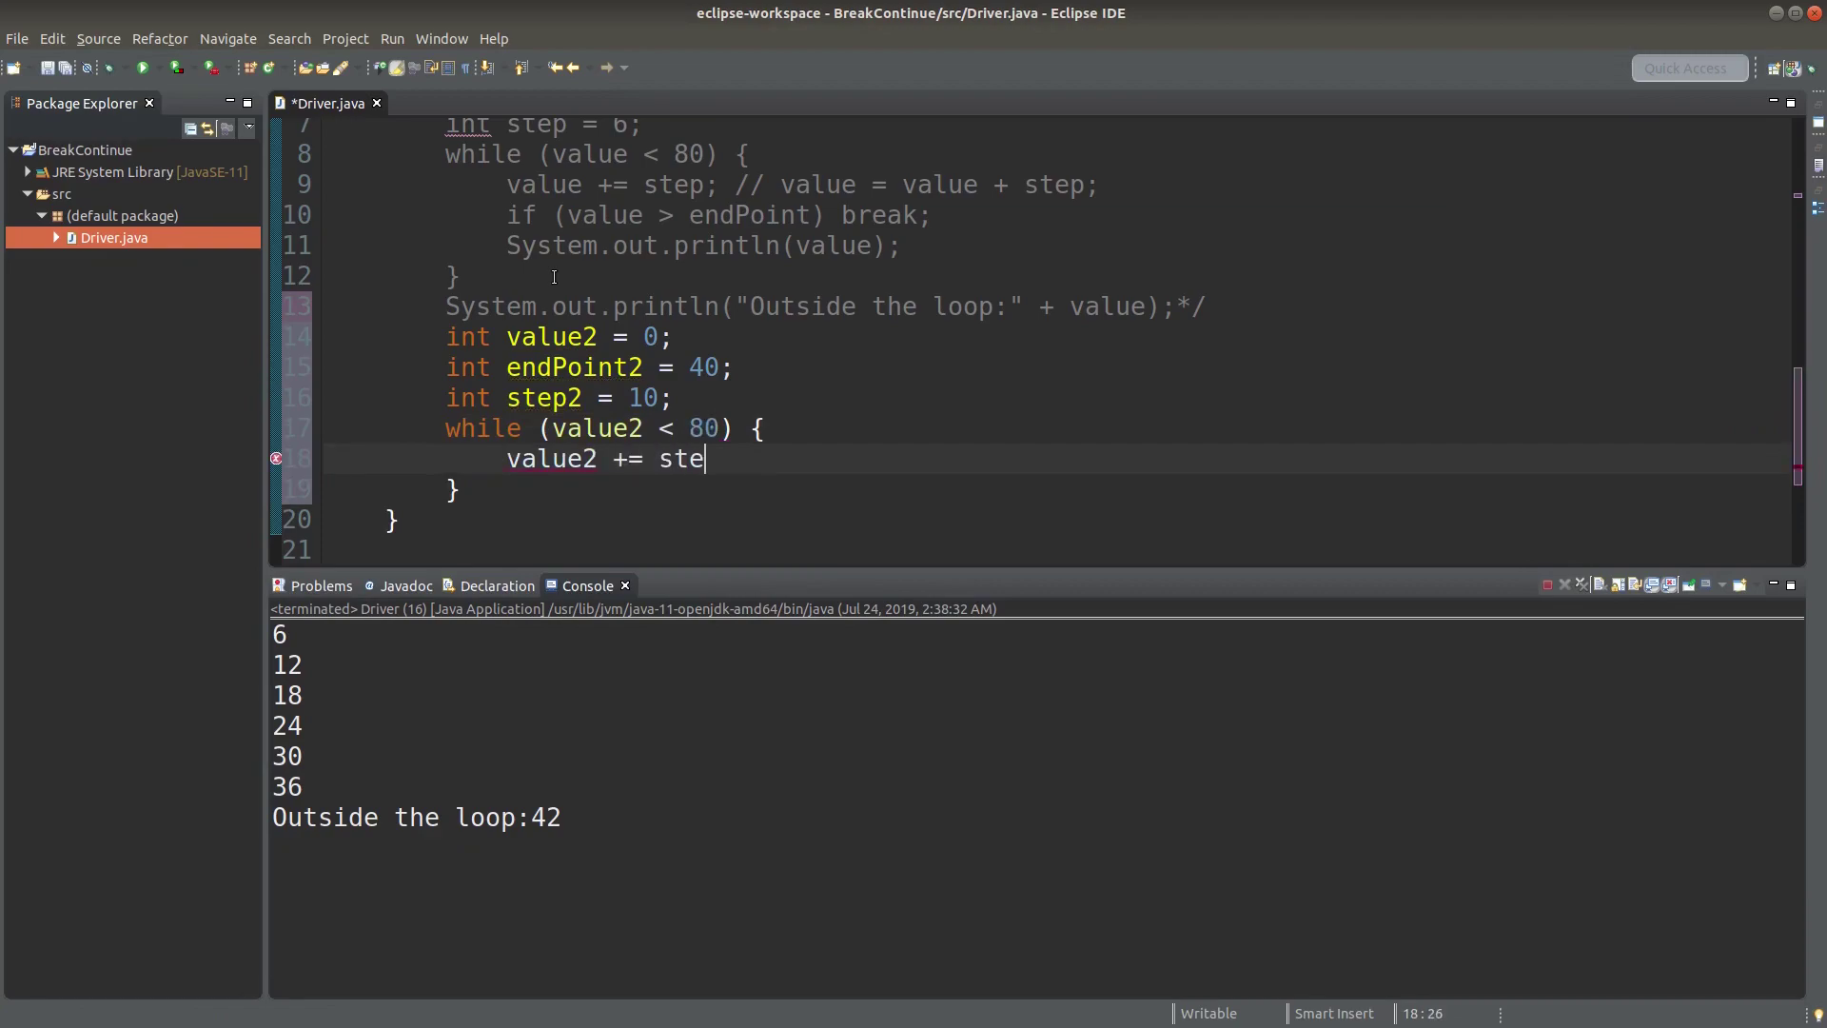
text(p2;)
key(Return)
text(if )
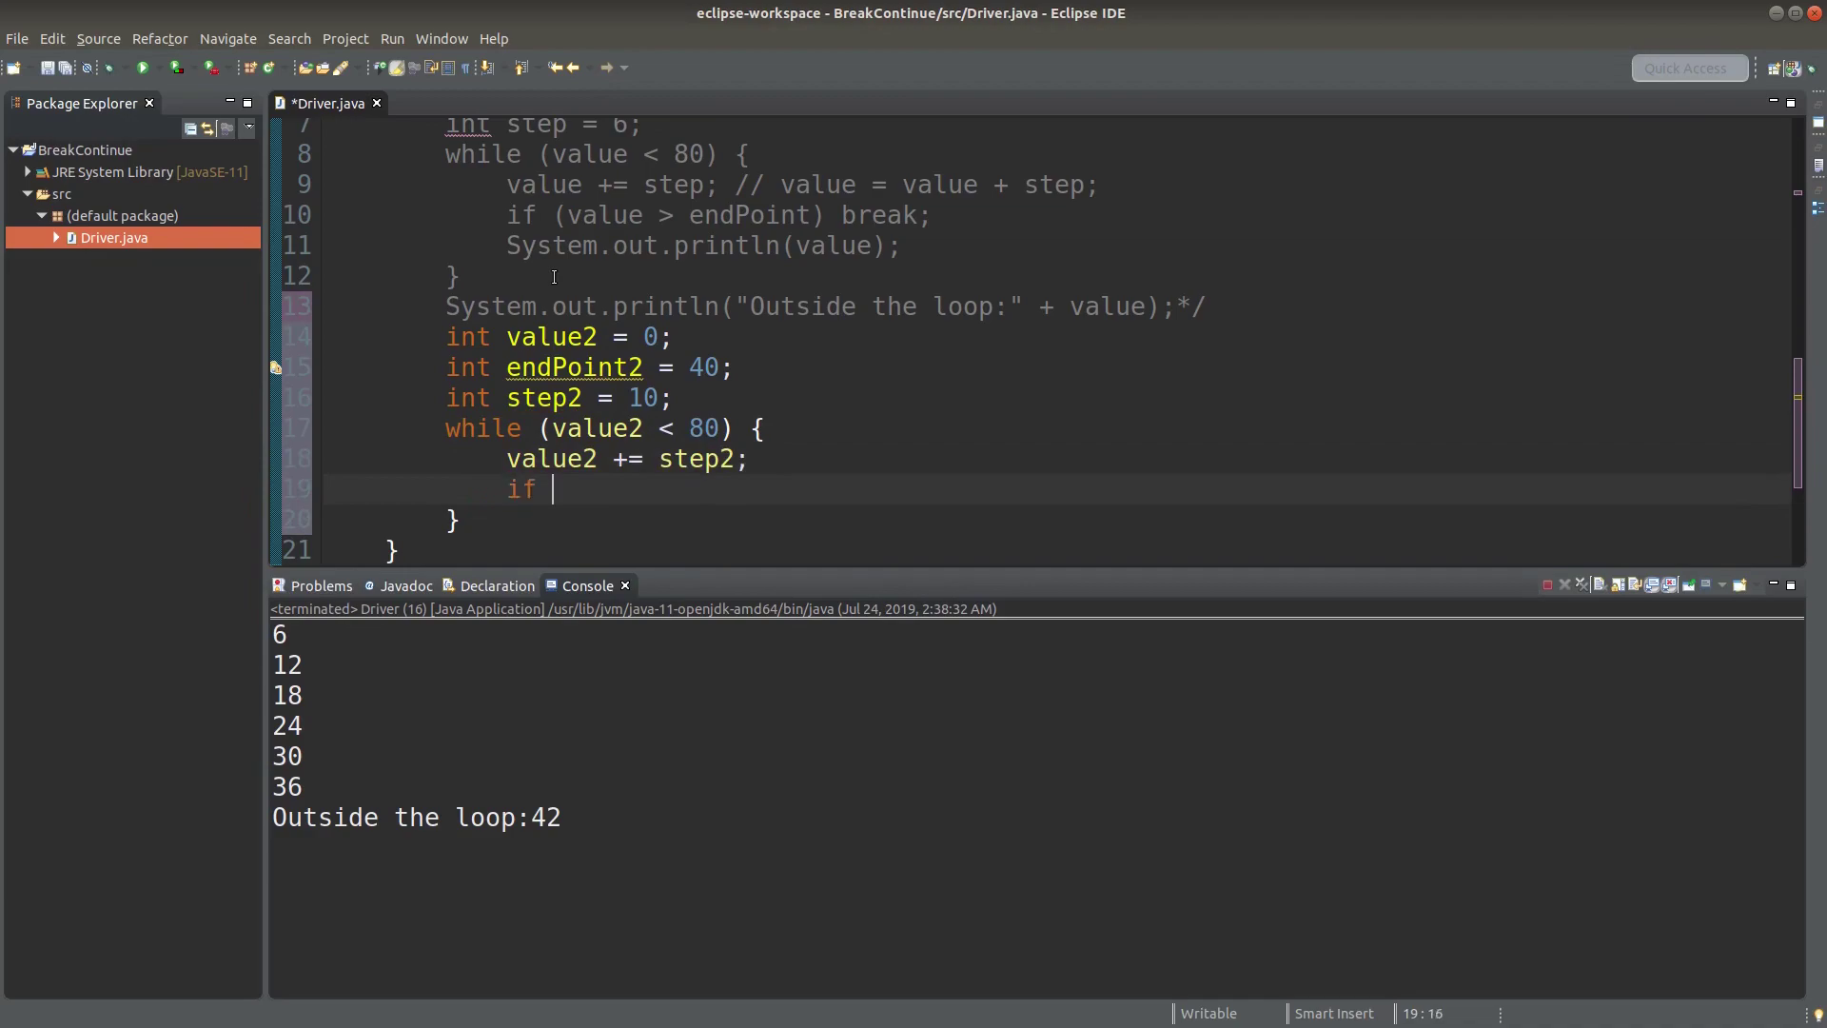
text((value == )
text(endPoint)
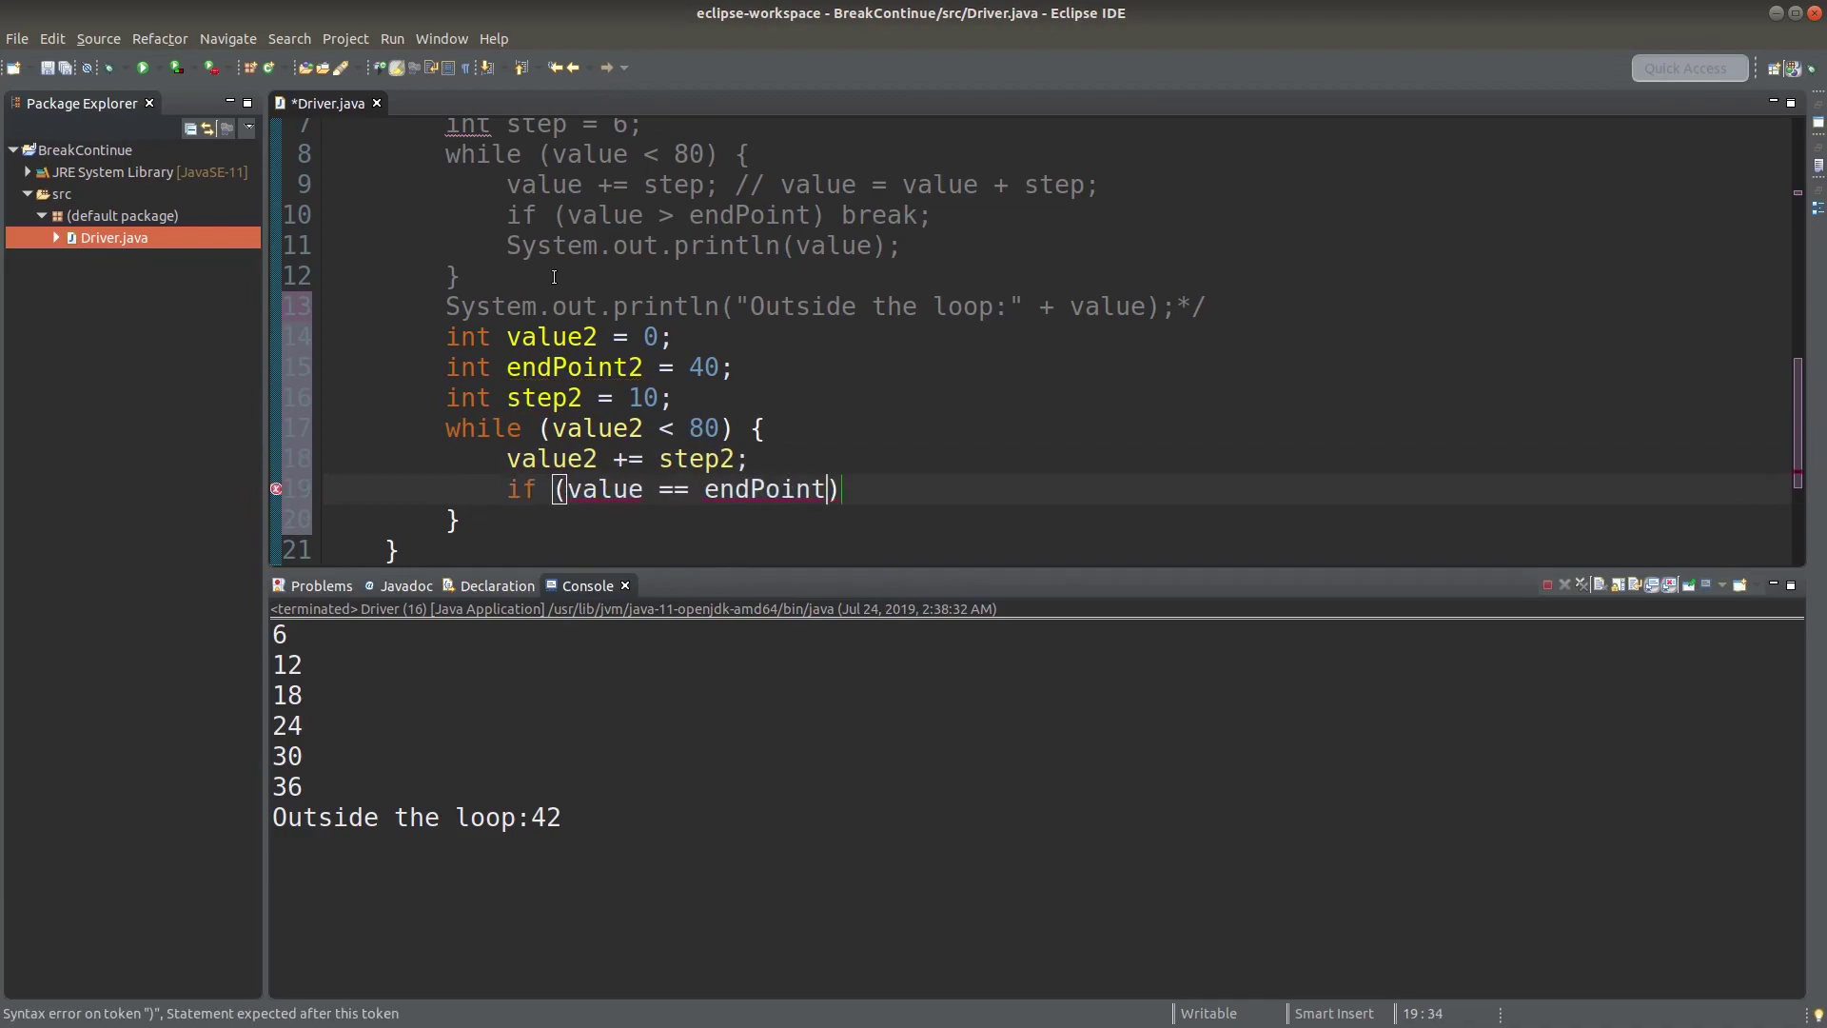
Add a continue when value2 equals endPoint2, then start the value2 print line.
key(End)
text(continue;)
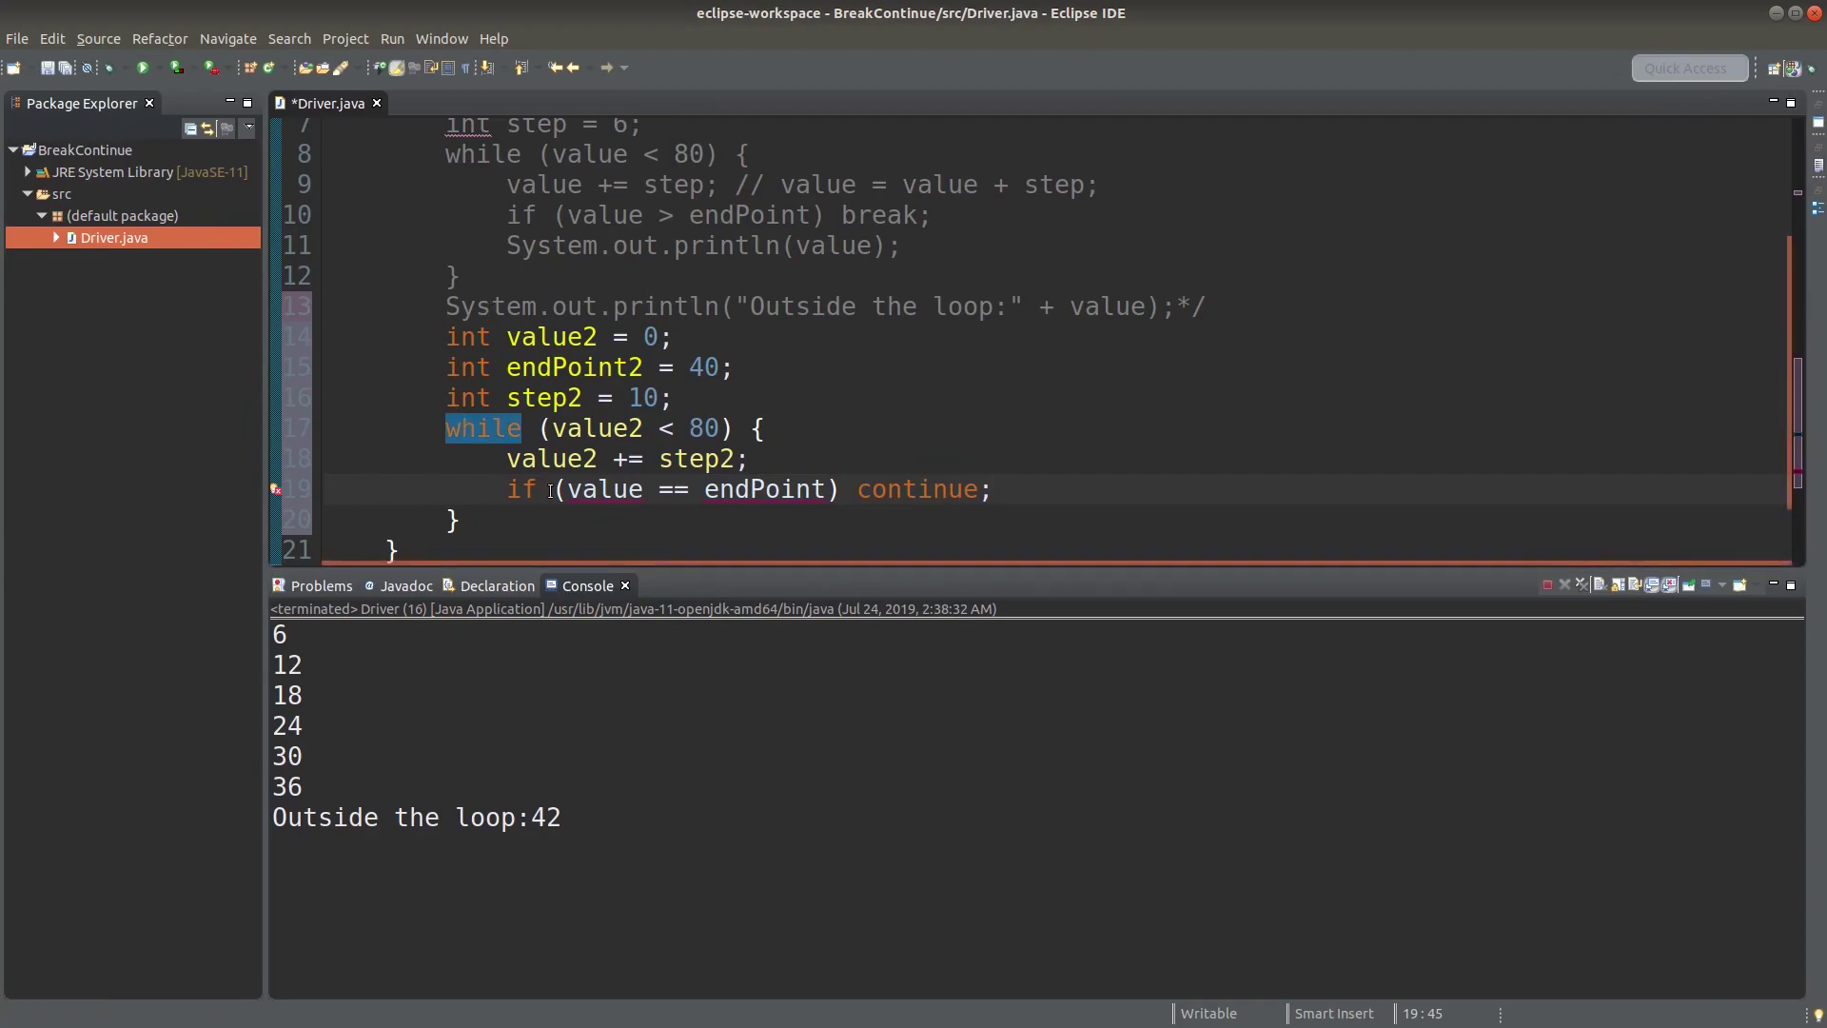
click(651, 488)
text(2)
click(840, 489)
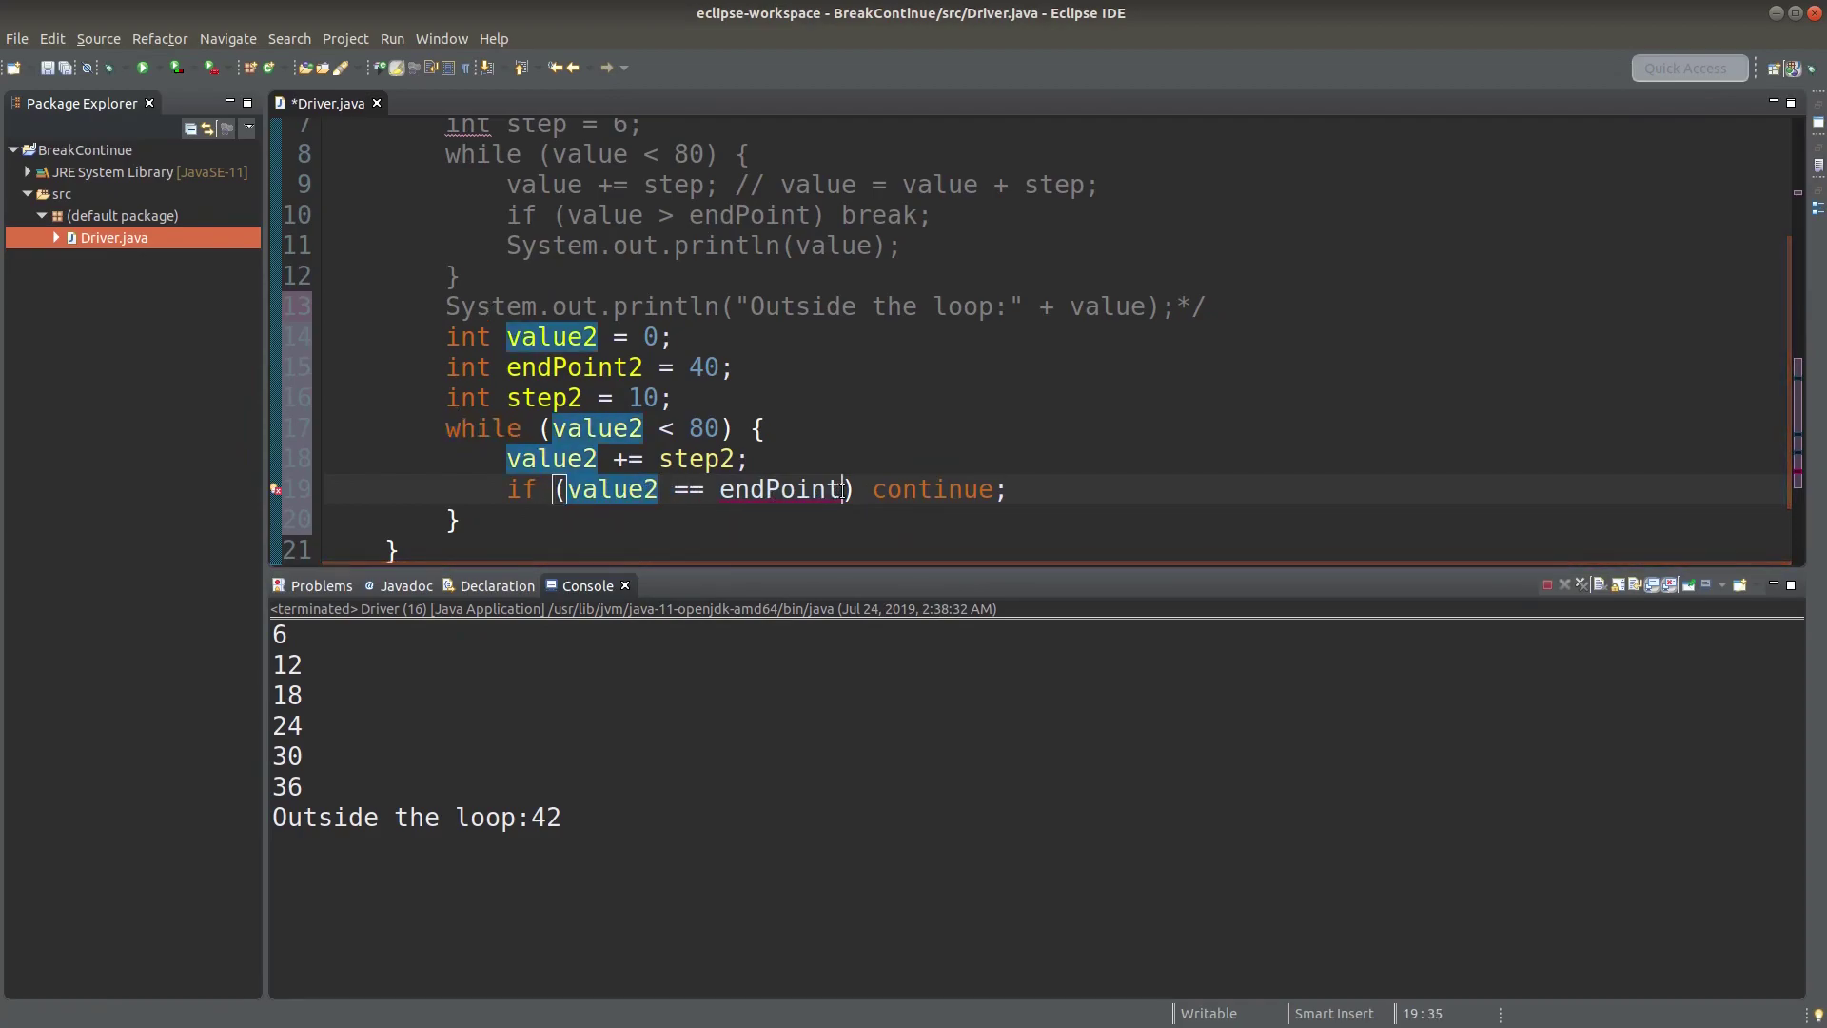
text(2)
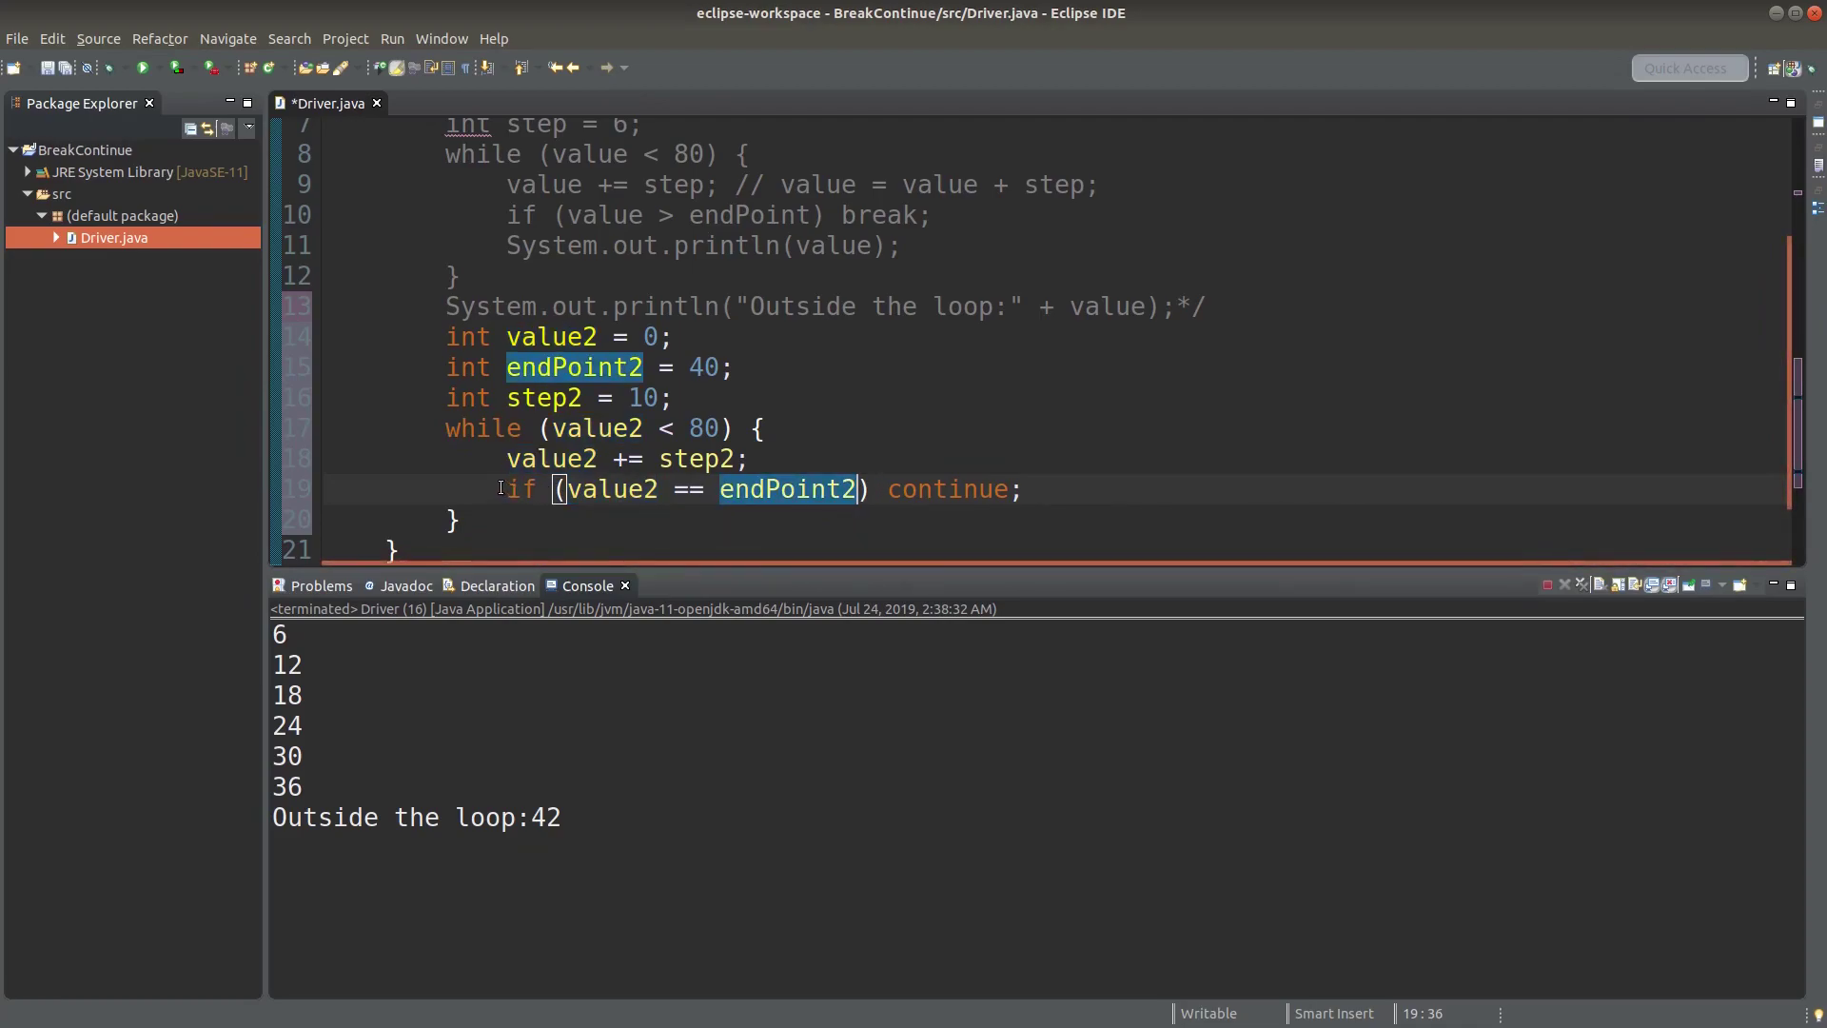
click(1032, 488)
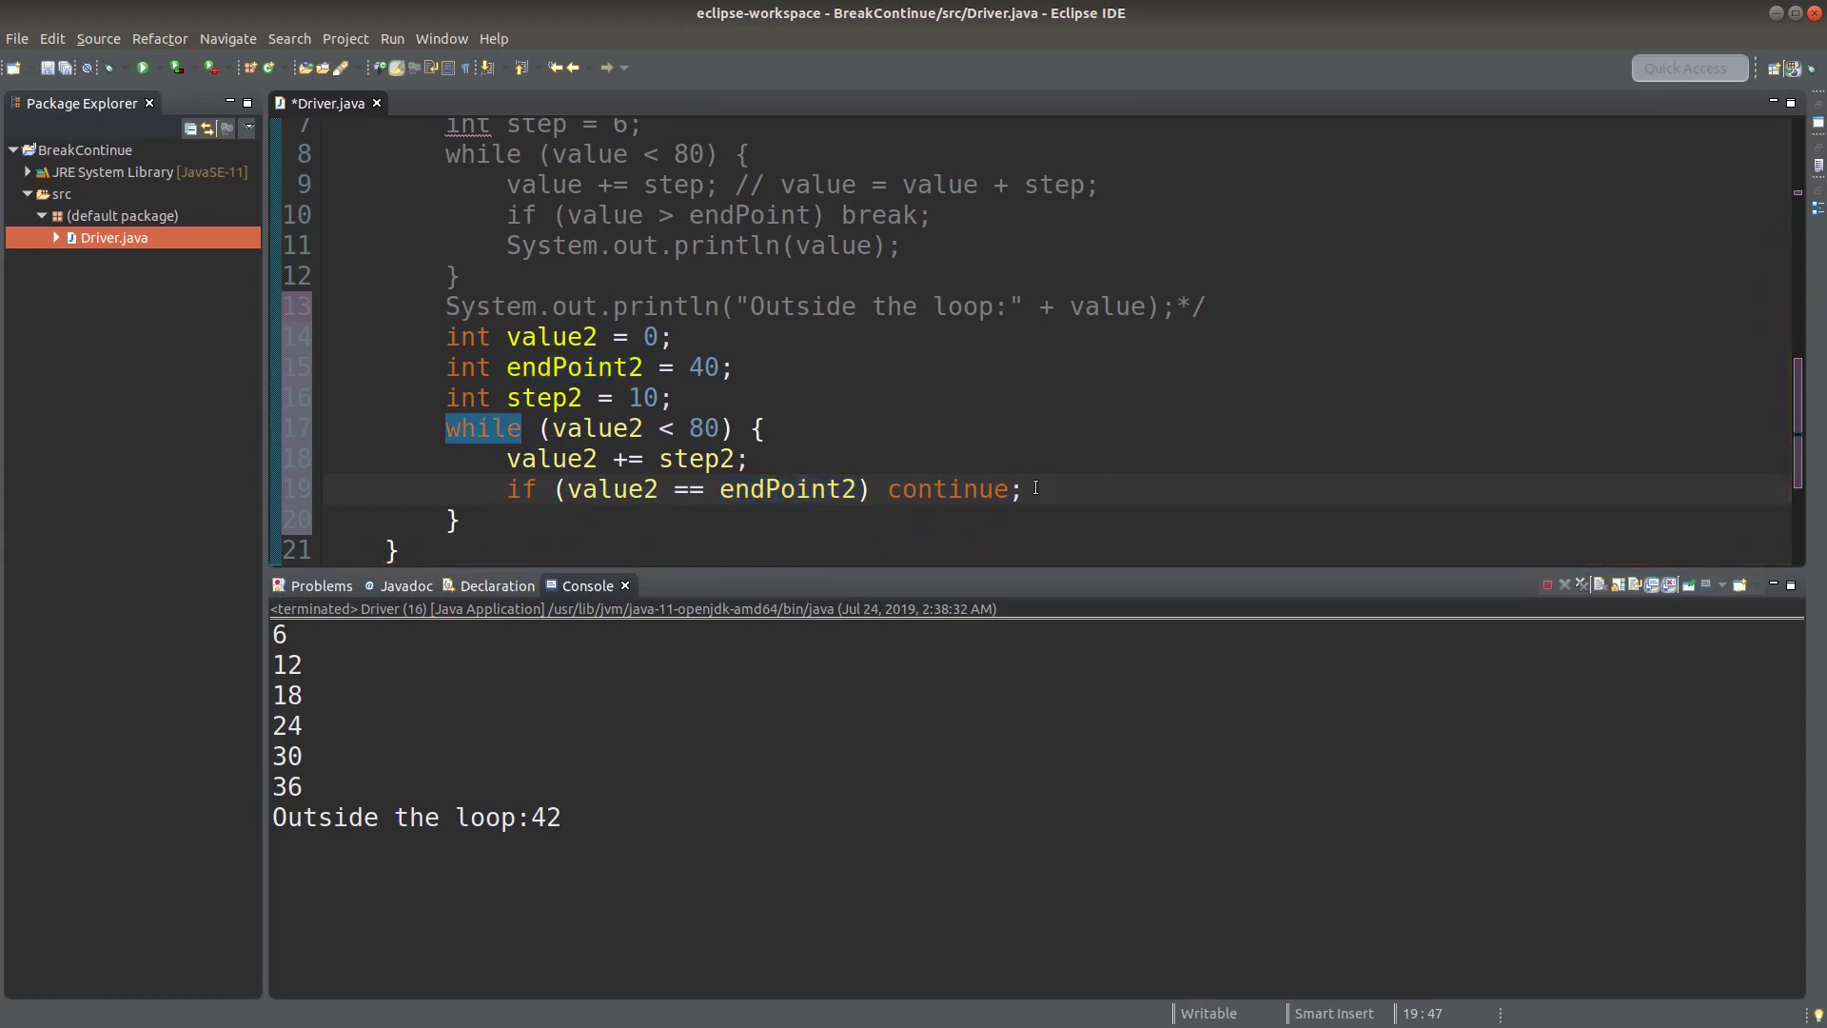
key(Return)
text(System.ou)
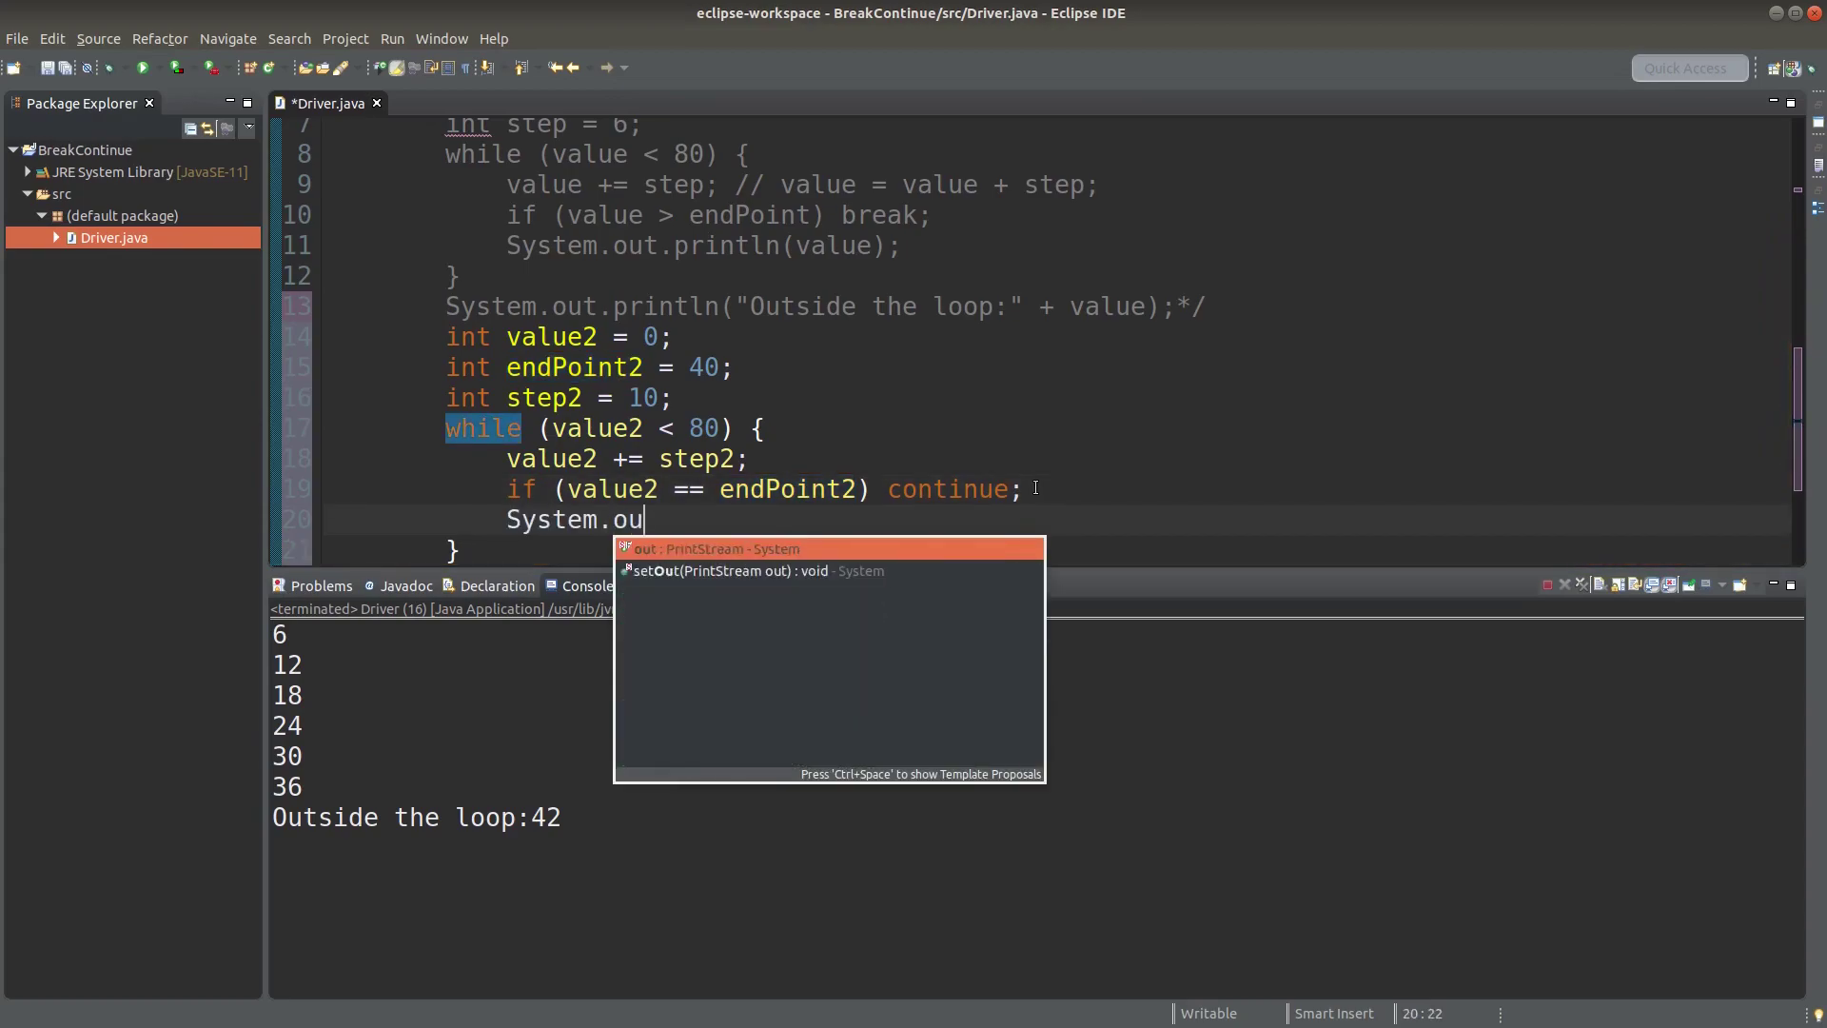
text(t.println(val)
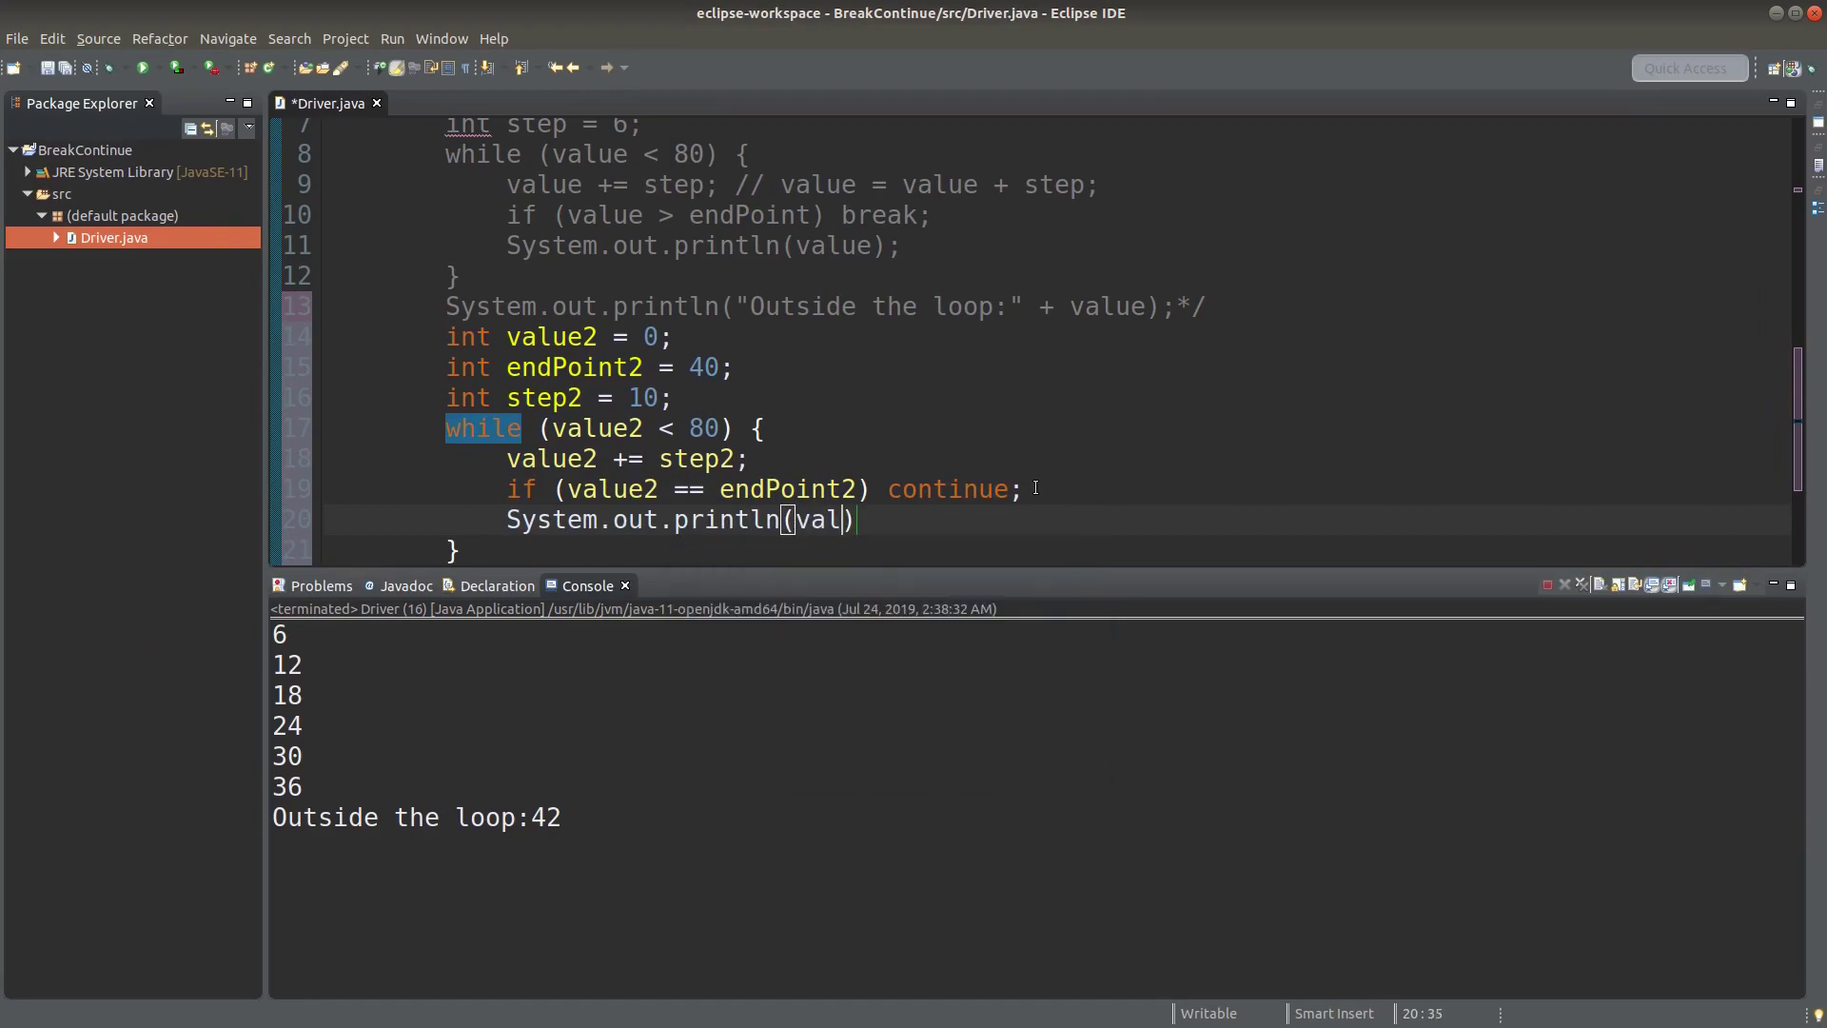
text(ue2);)
scroll(953, 428, down, 2)
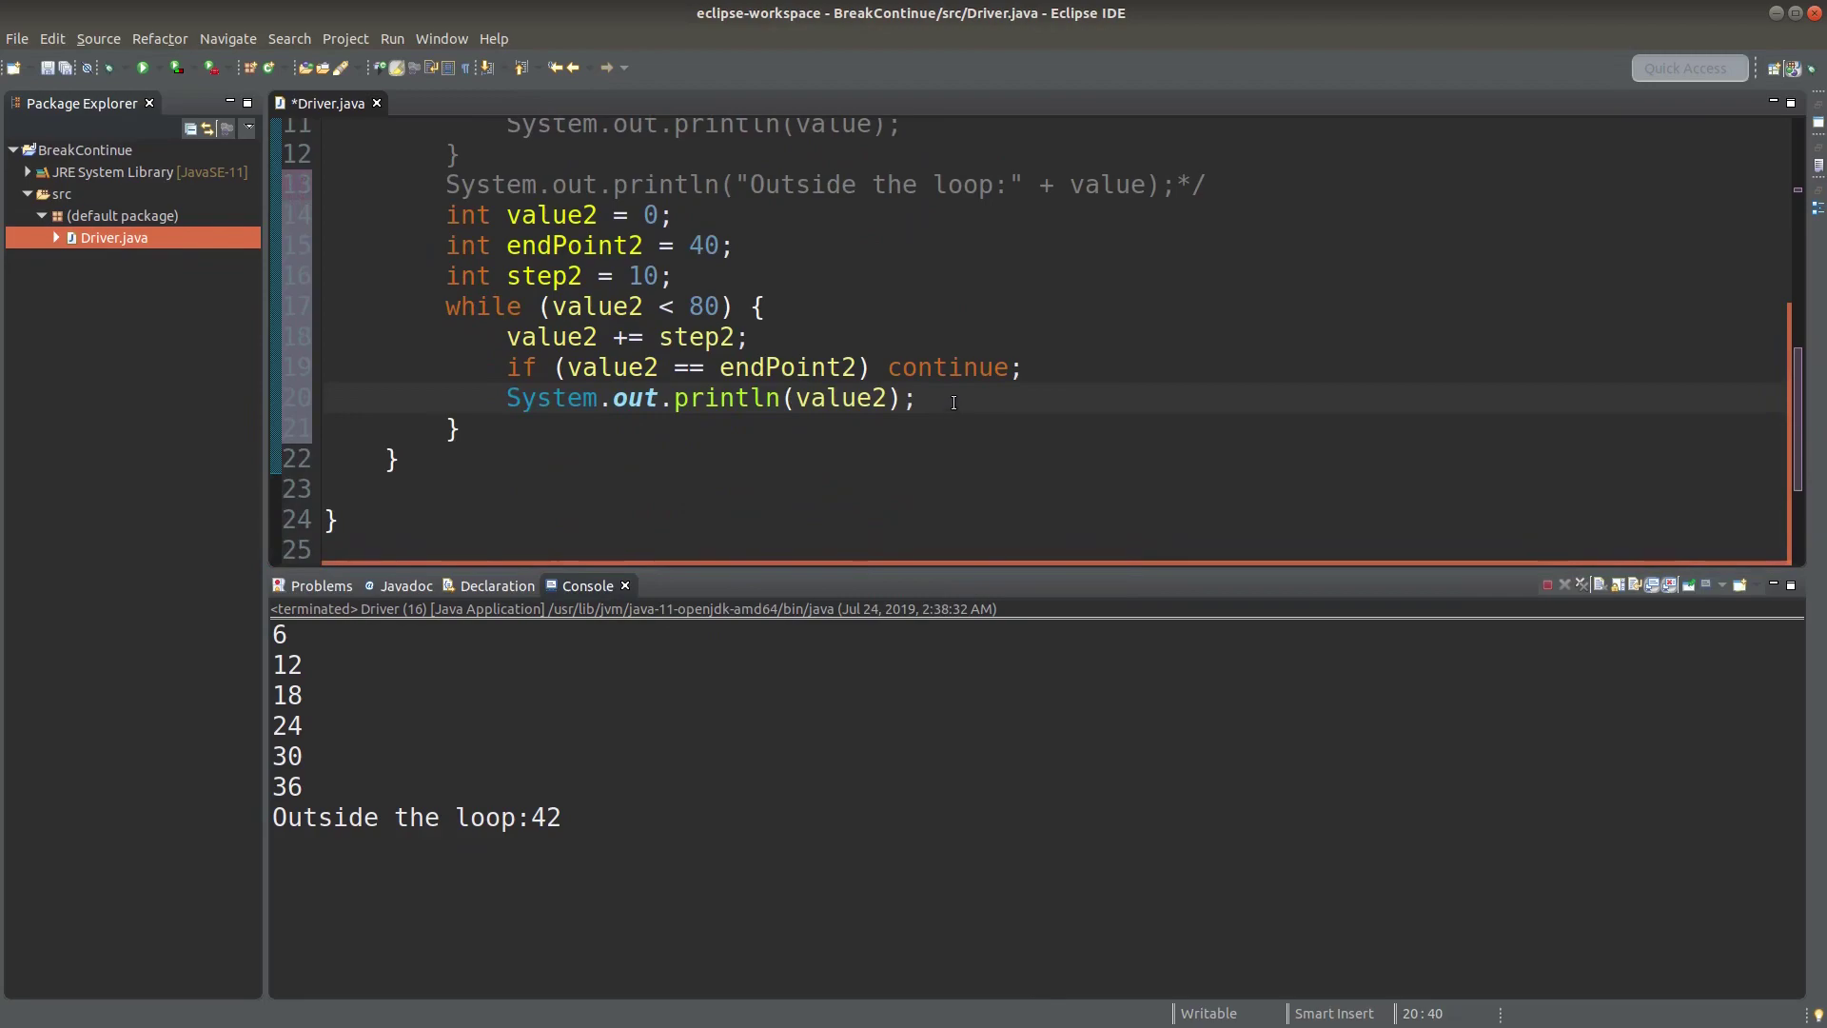
click(889, 367)
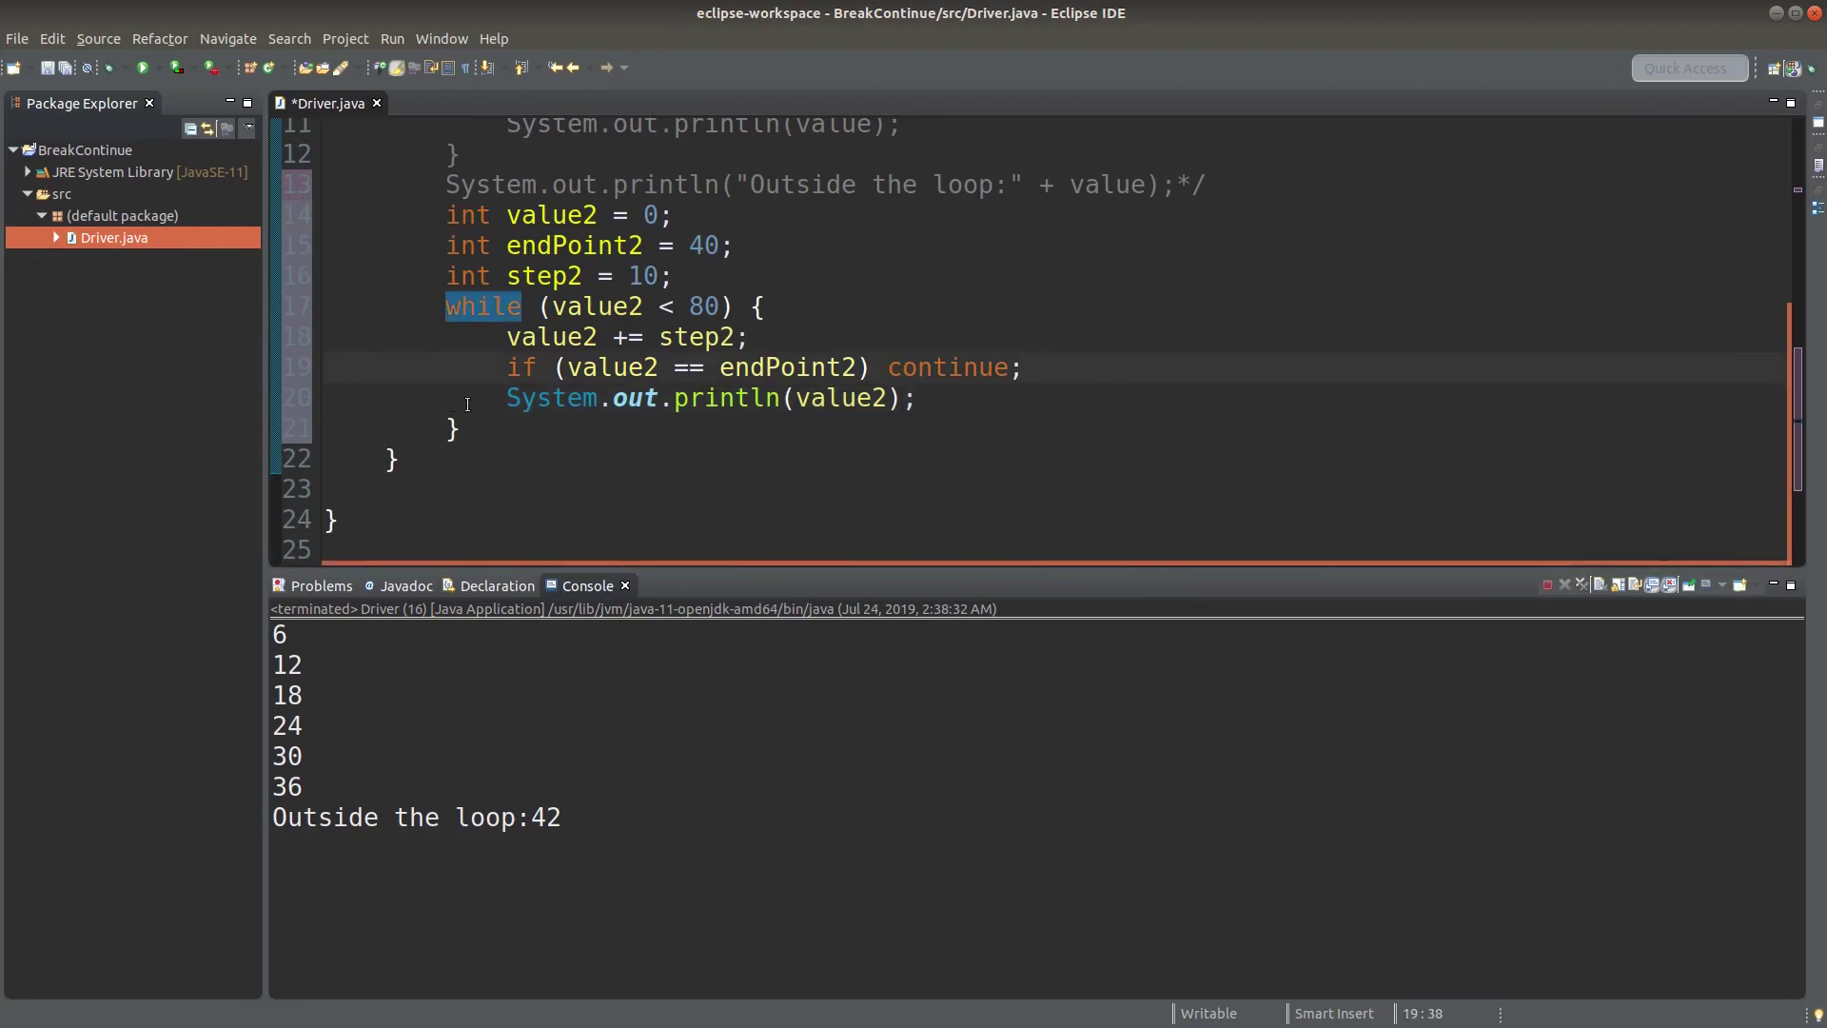
drag(509, 397, 929, 404)
click(854, 367)
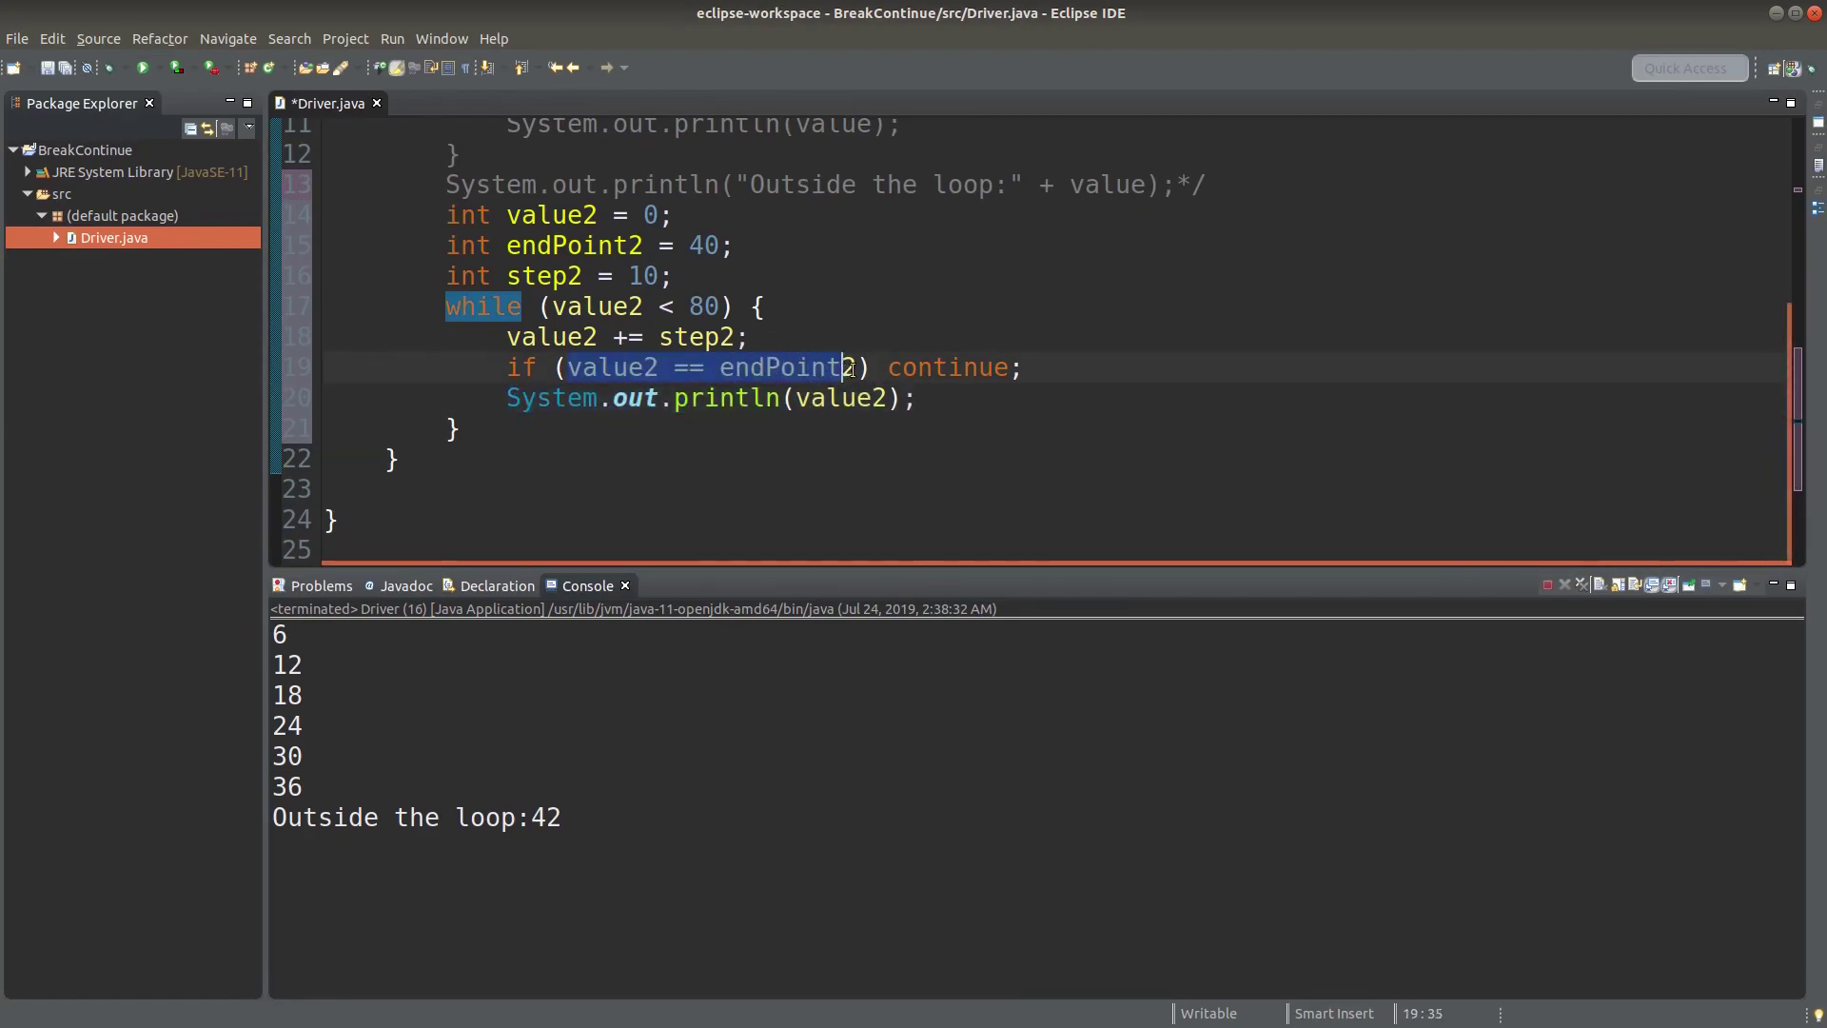
click(578, 438)
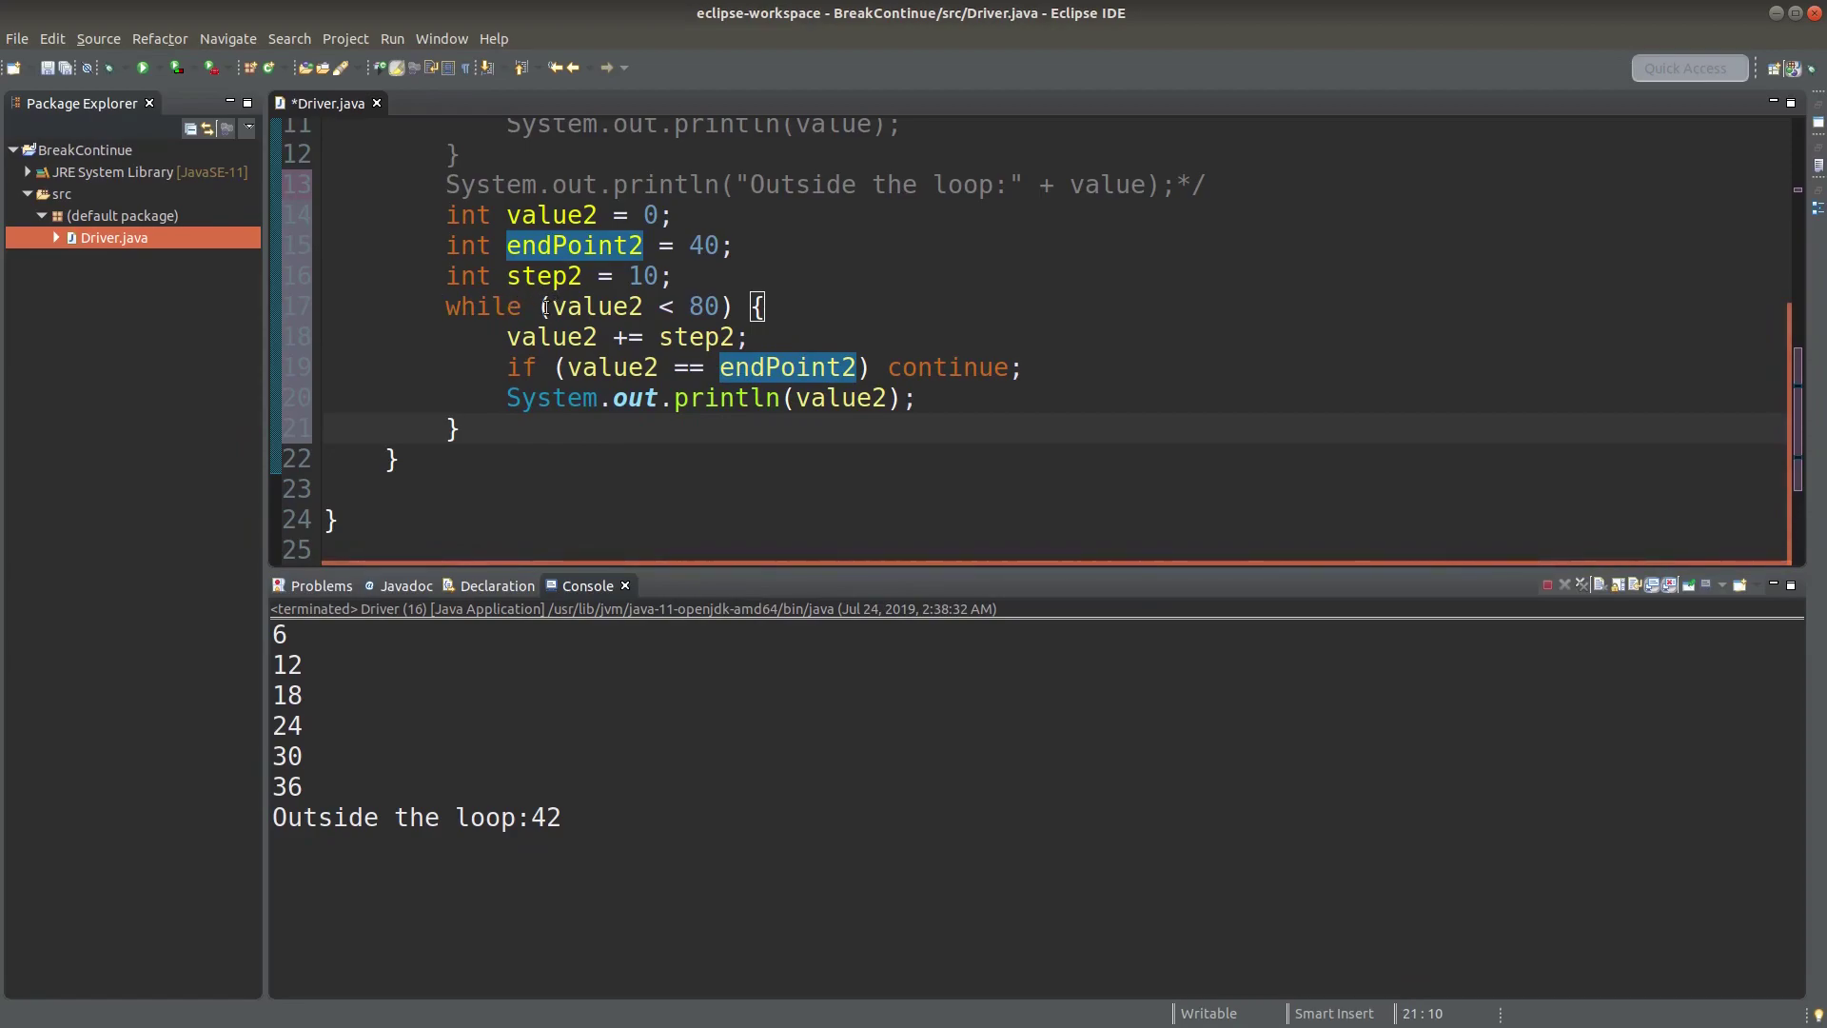
click(542, 305)
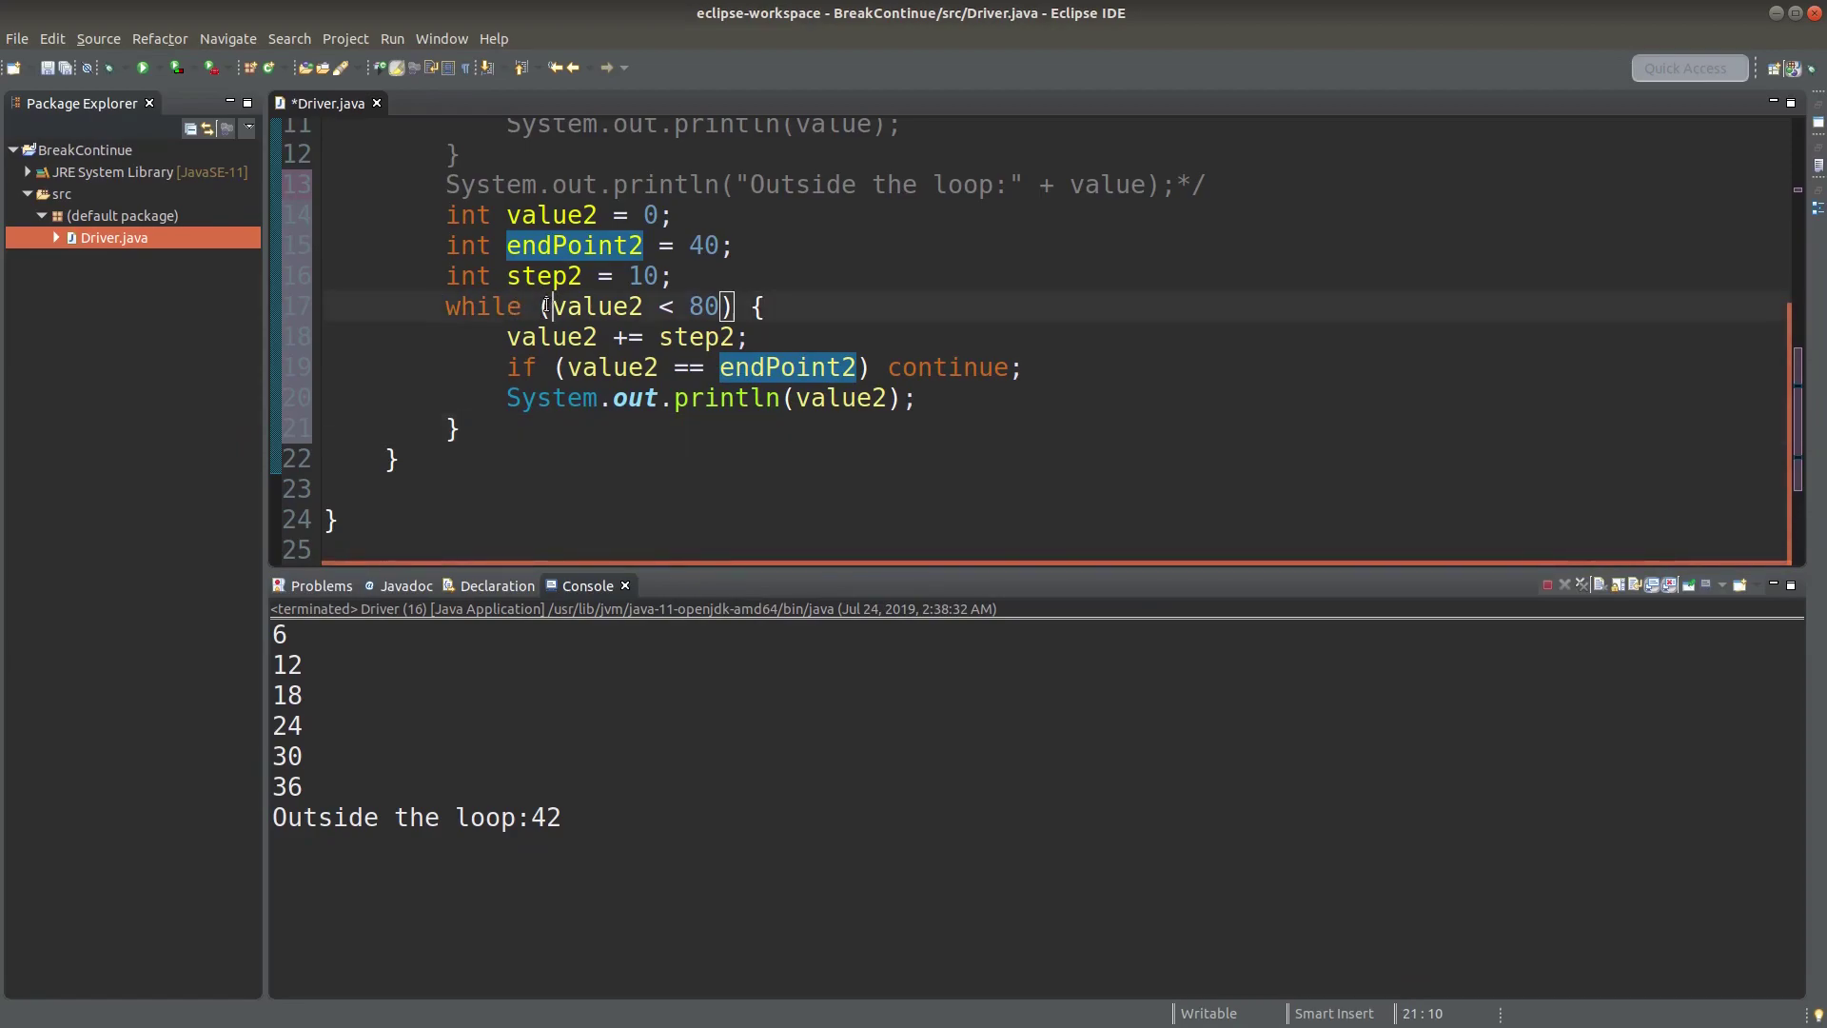
key(ctrl+shift+Right)
key(ctrl+shift+Right)
key(ctrl+shift+Right)
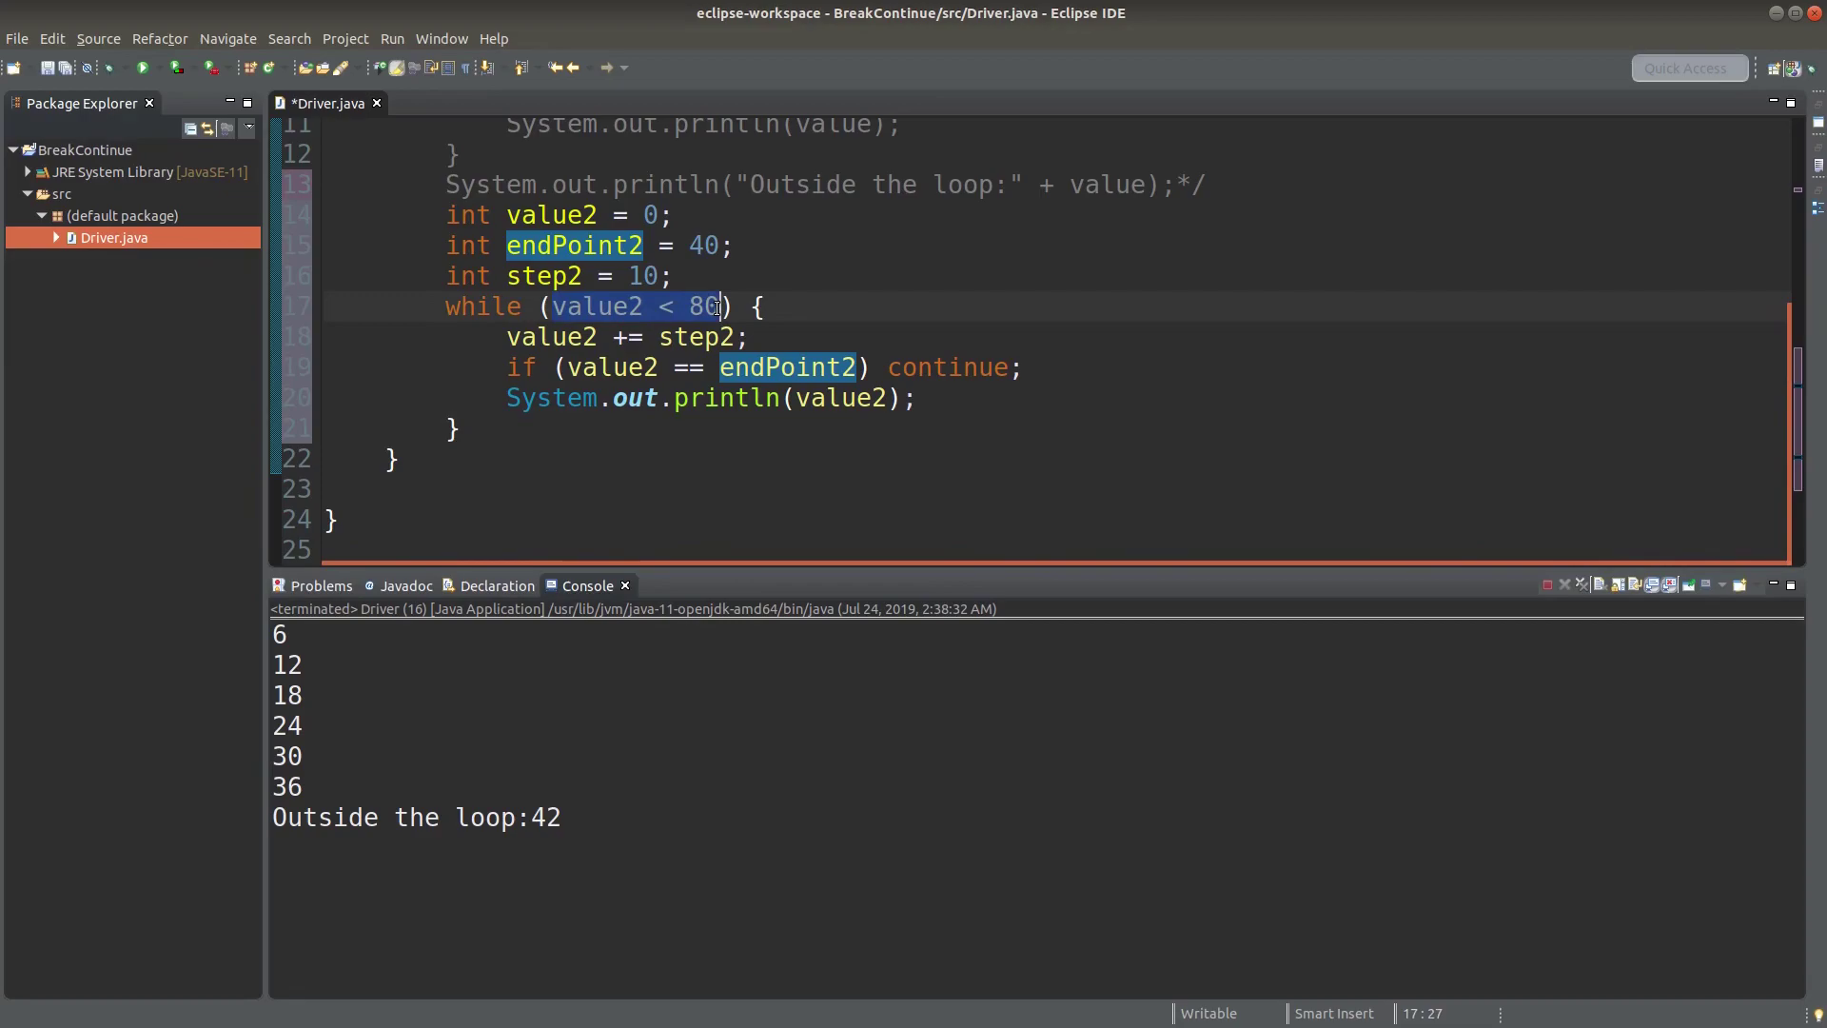
key(Right)
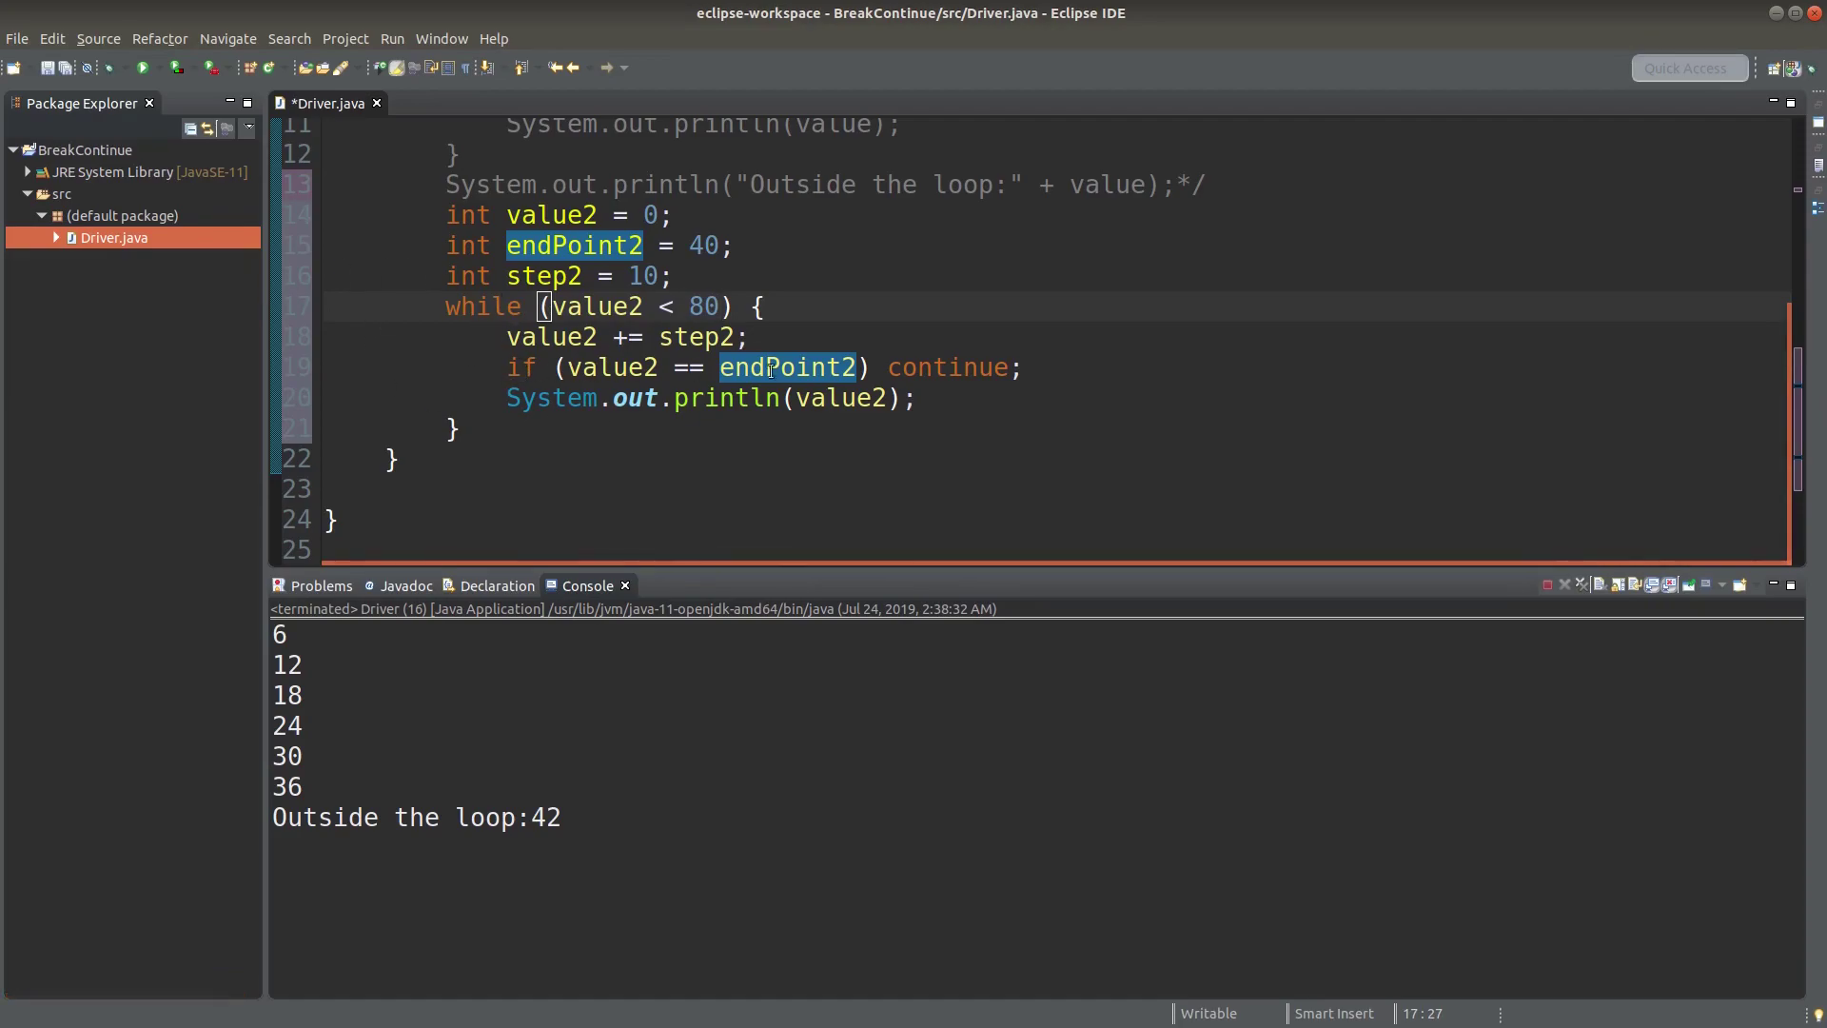
drag(562, 370, 857, 369)
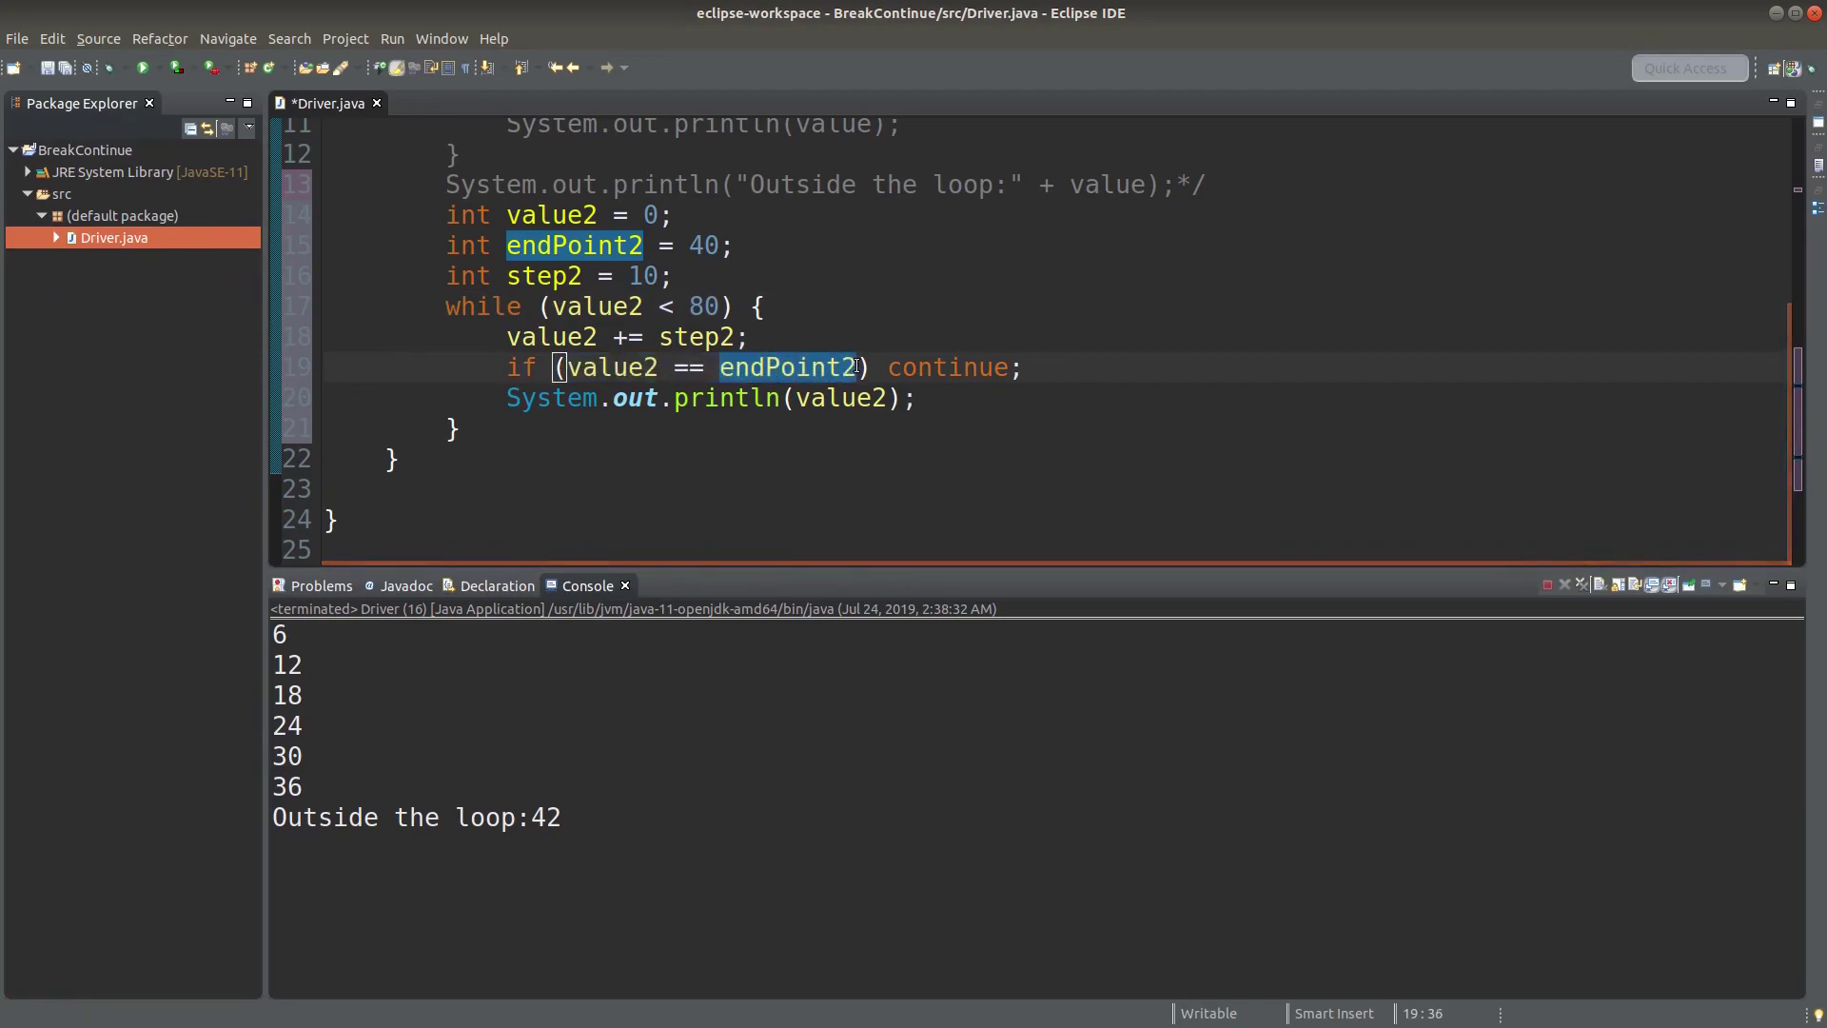
Save and run Driver.java, getting 10, 20, 30, 50, 60, 70, 80 with 40 skipped.
click(48, 74)
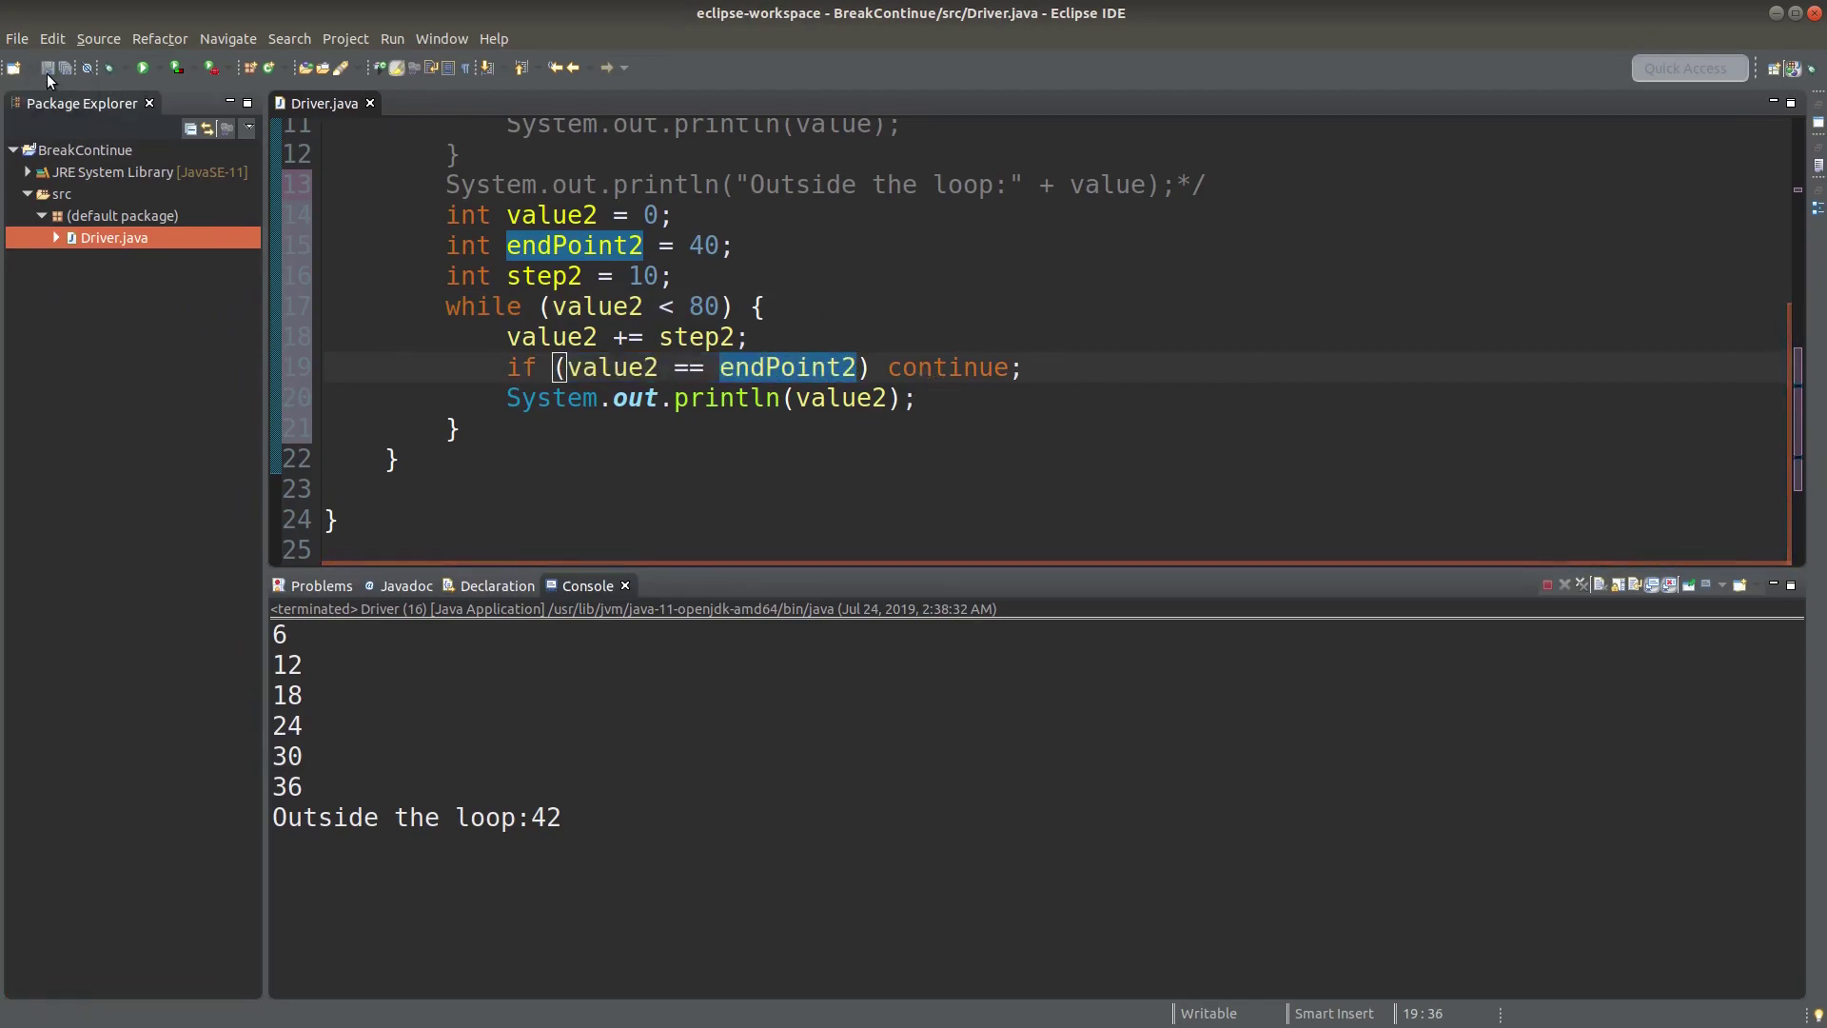
click(141, 73)
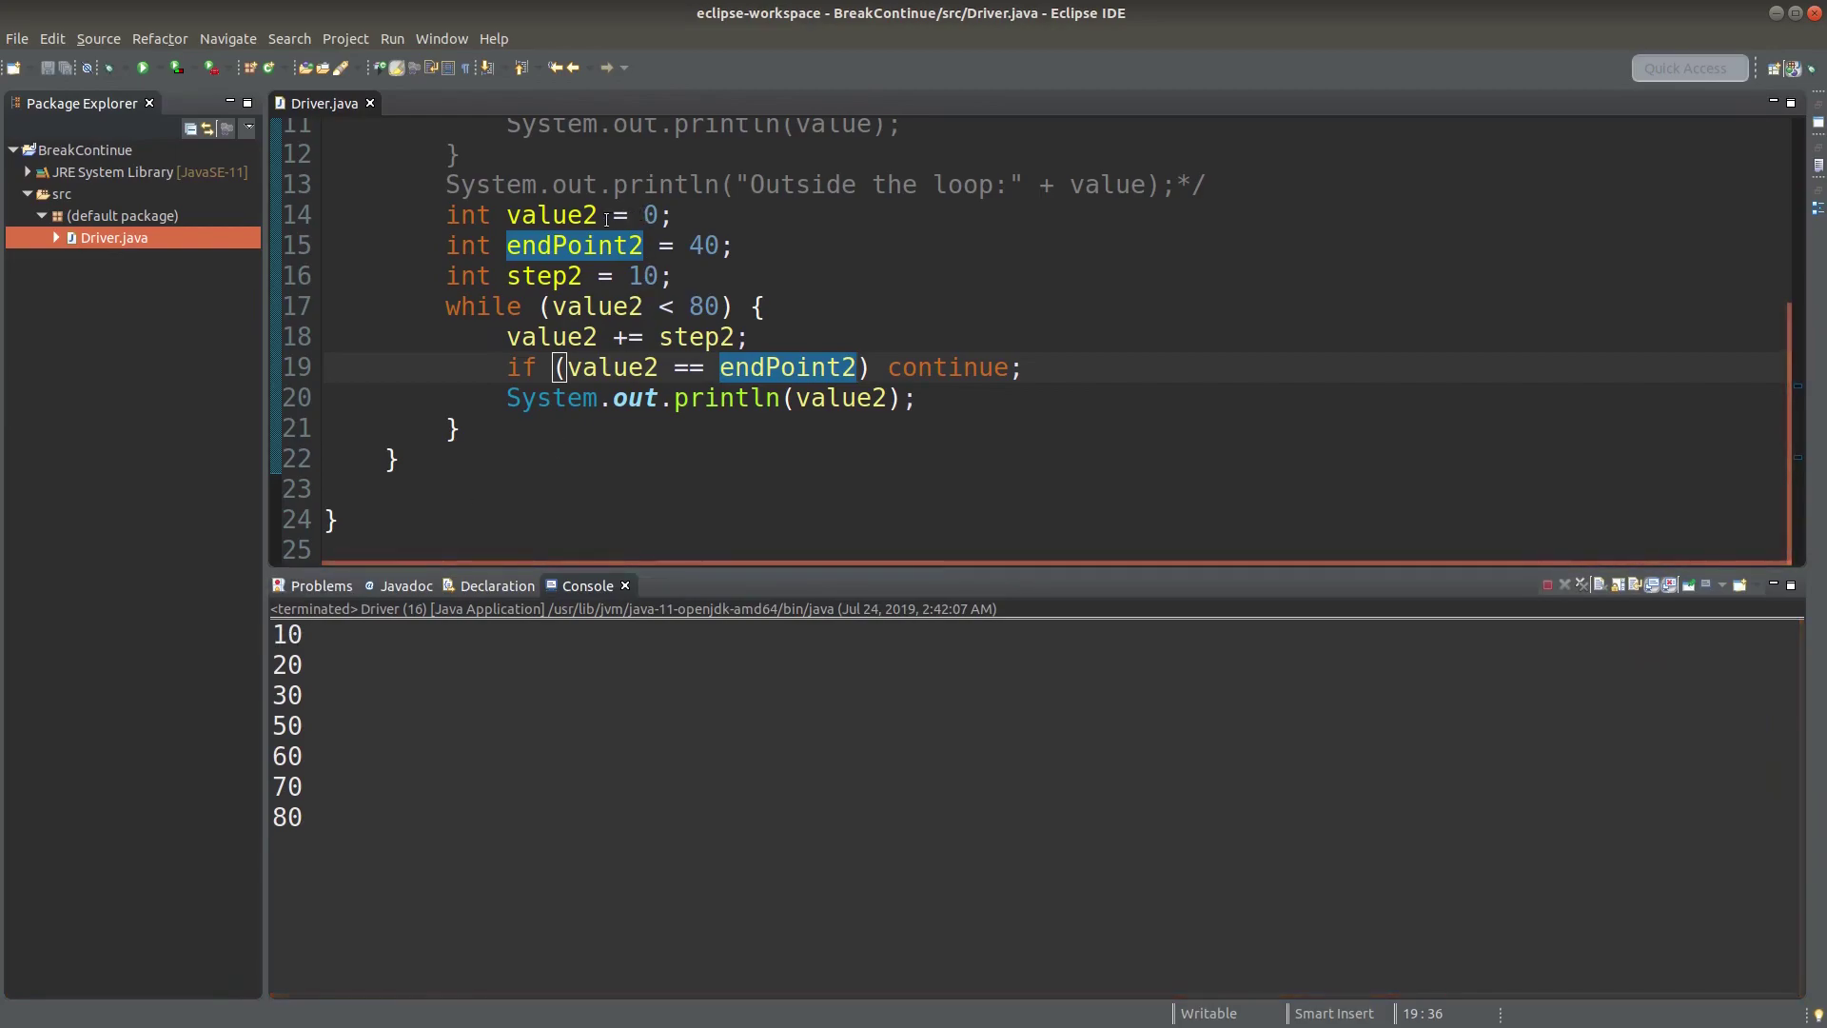
click(570, 214)
key(Left)
key(Left)
key(Left)
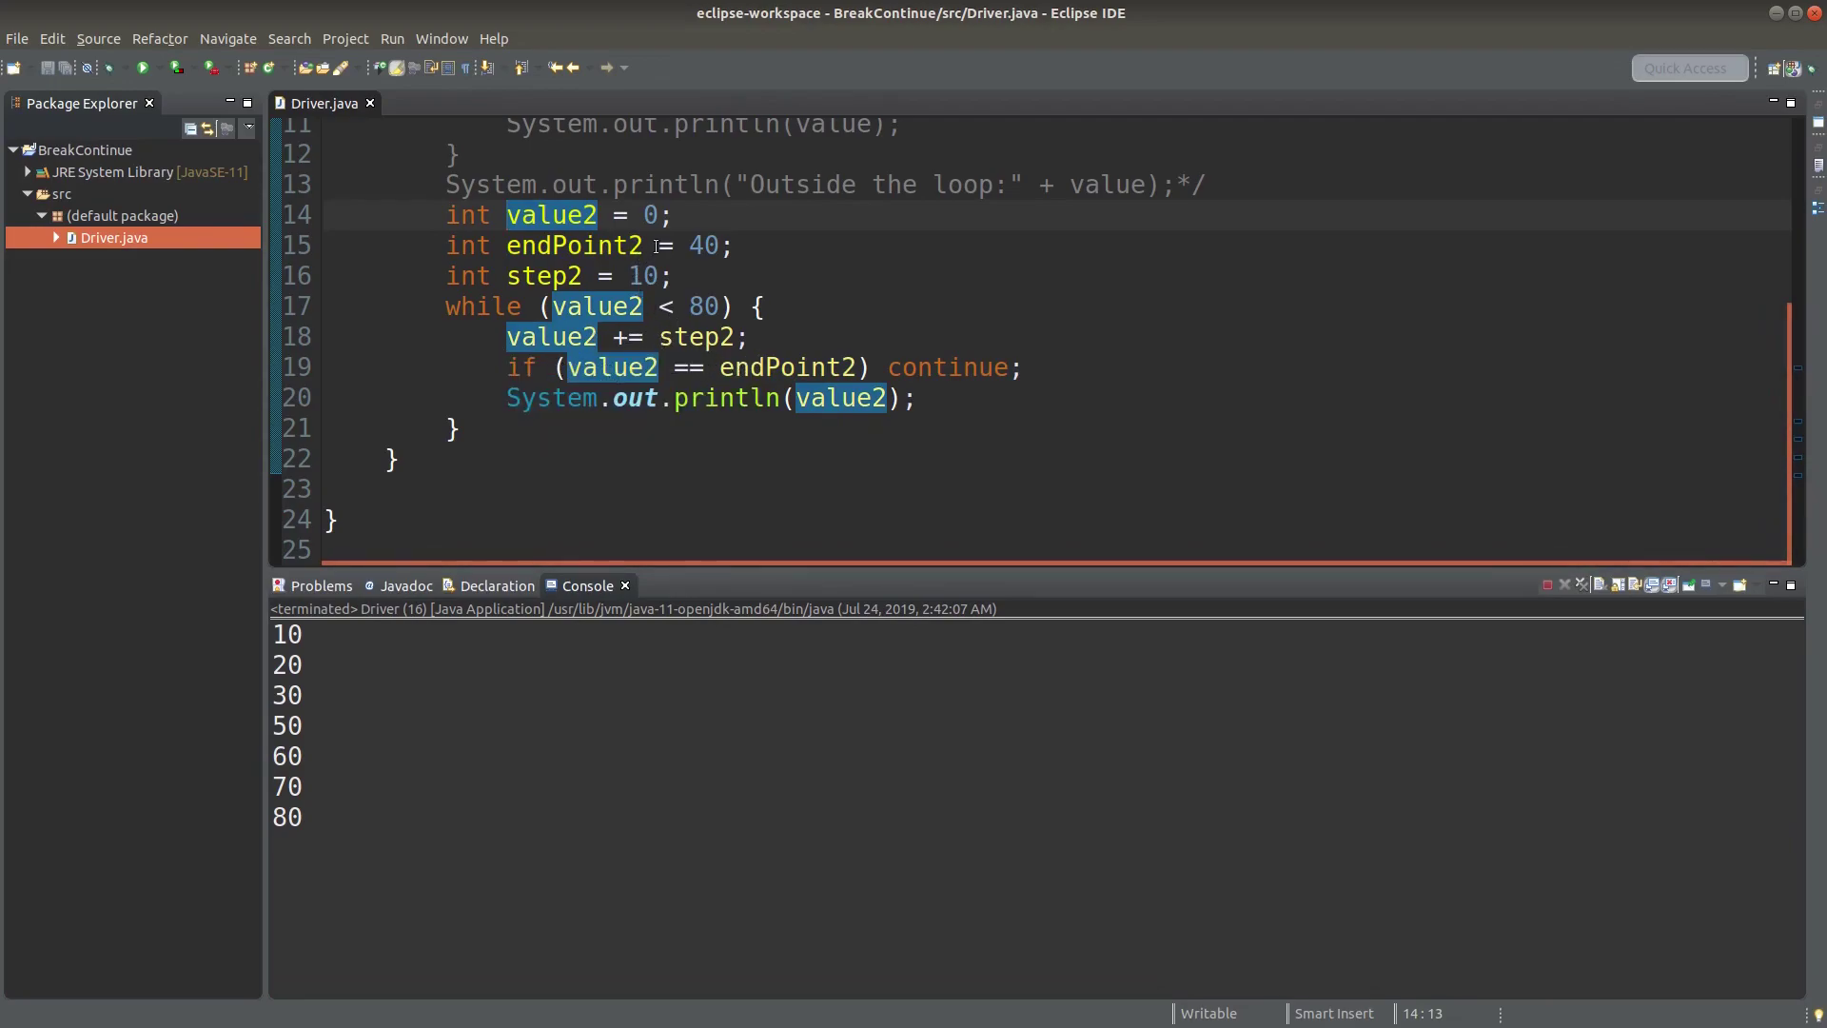
key(Down)
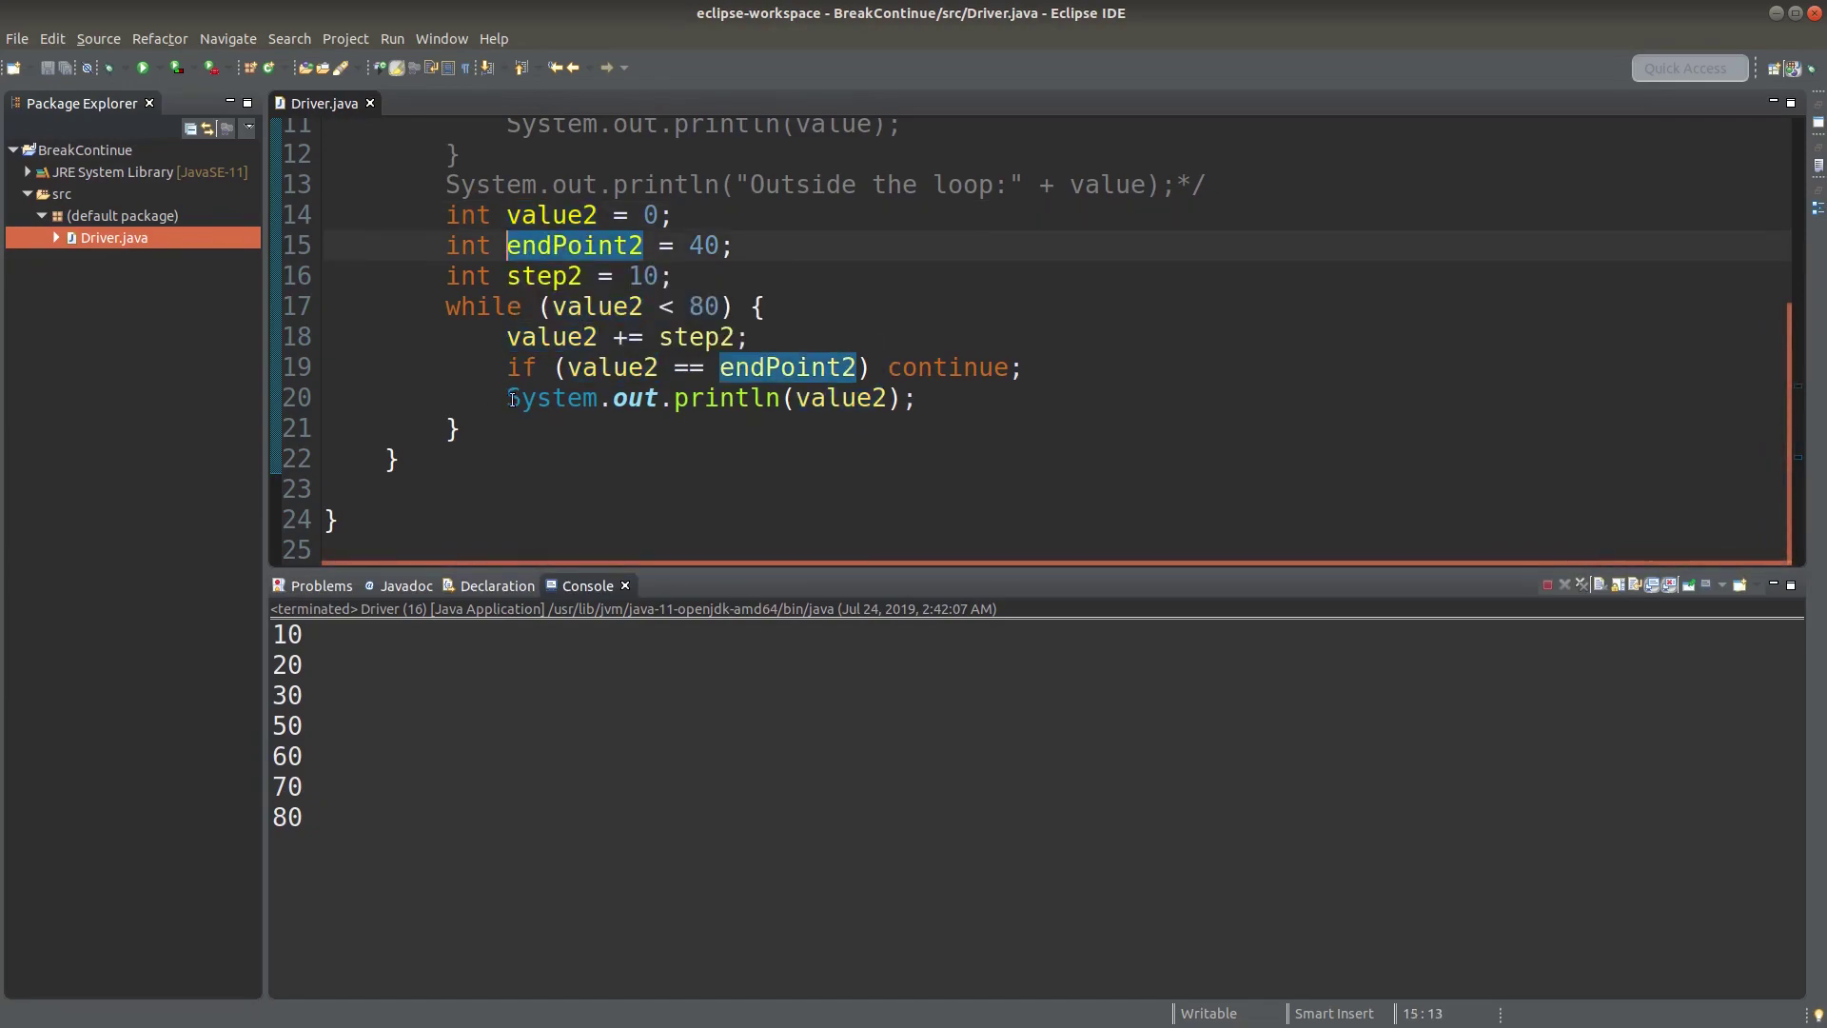
drag(508, 399, 913, 398)
click(996, 395)
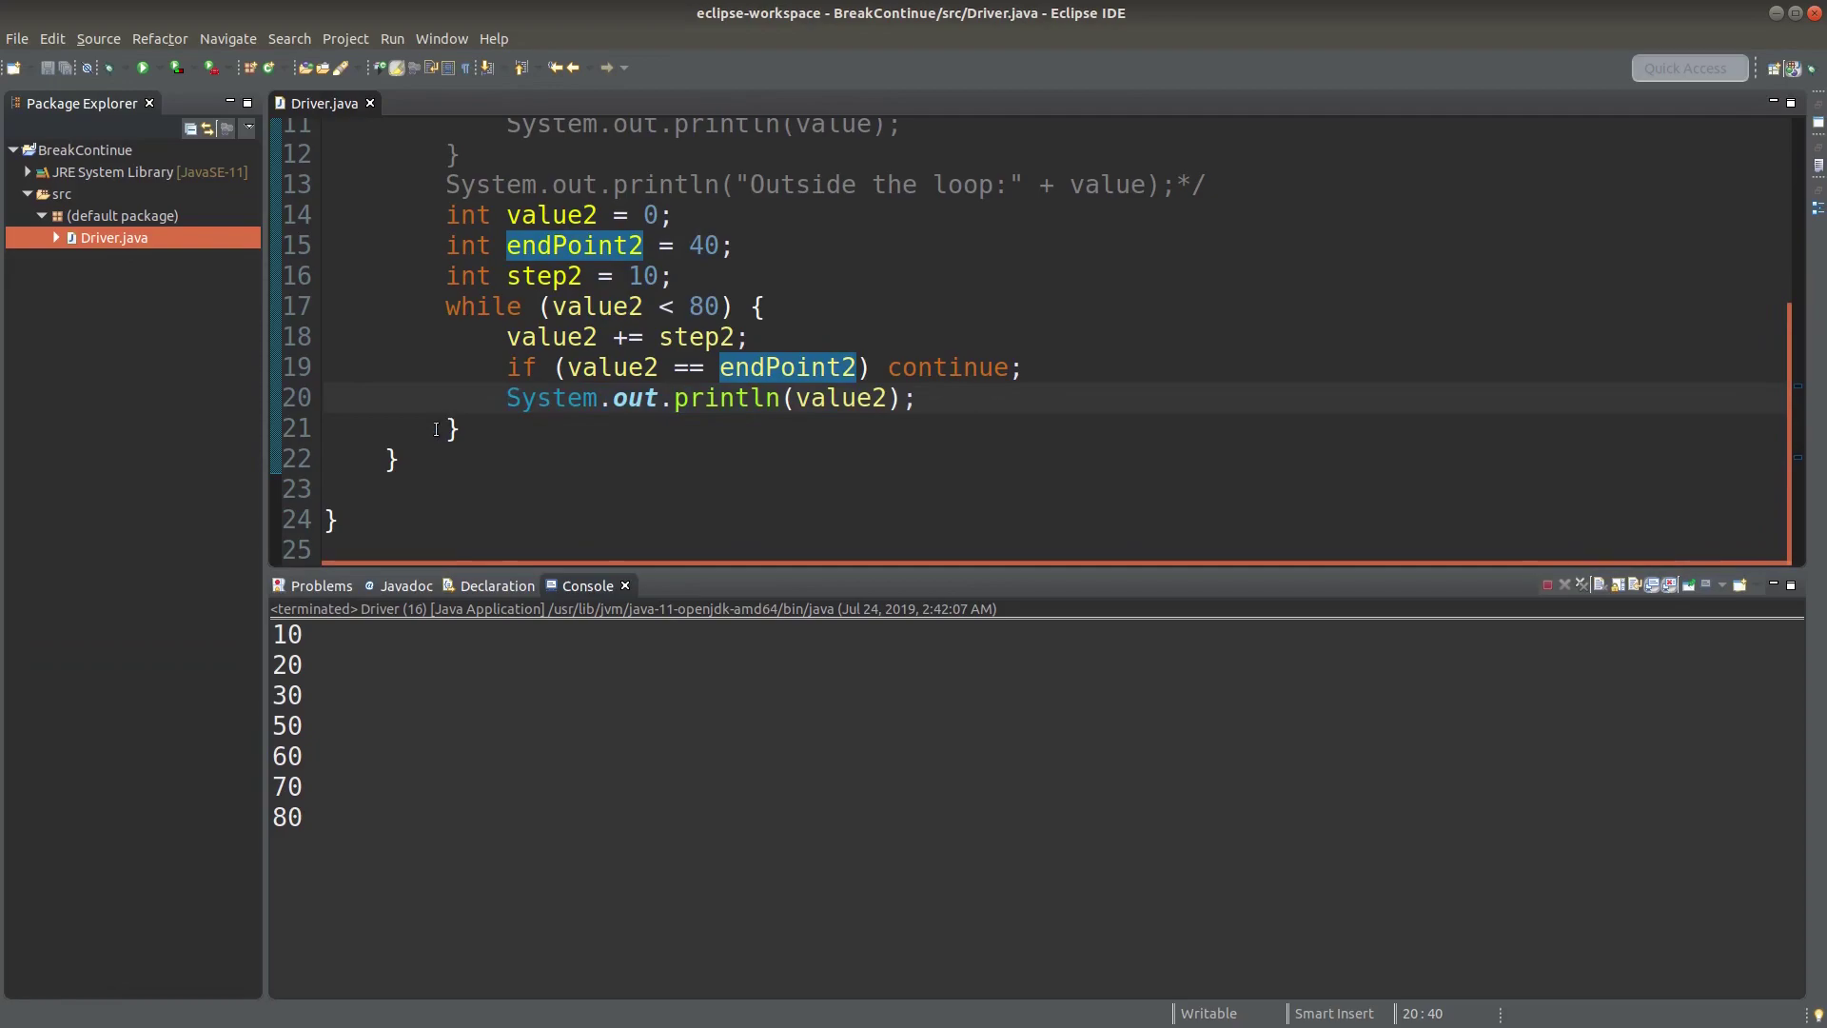
click(295, 671)
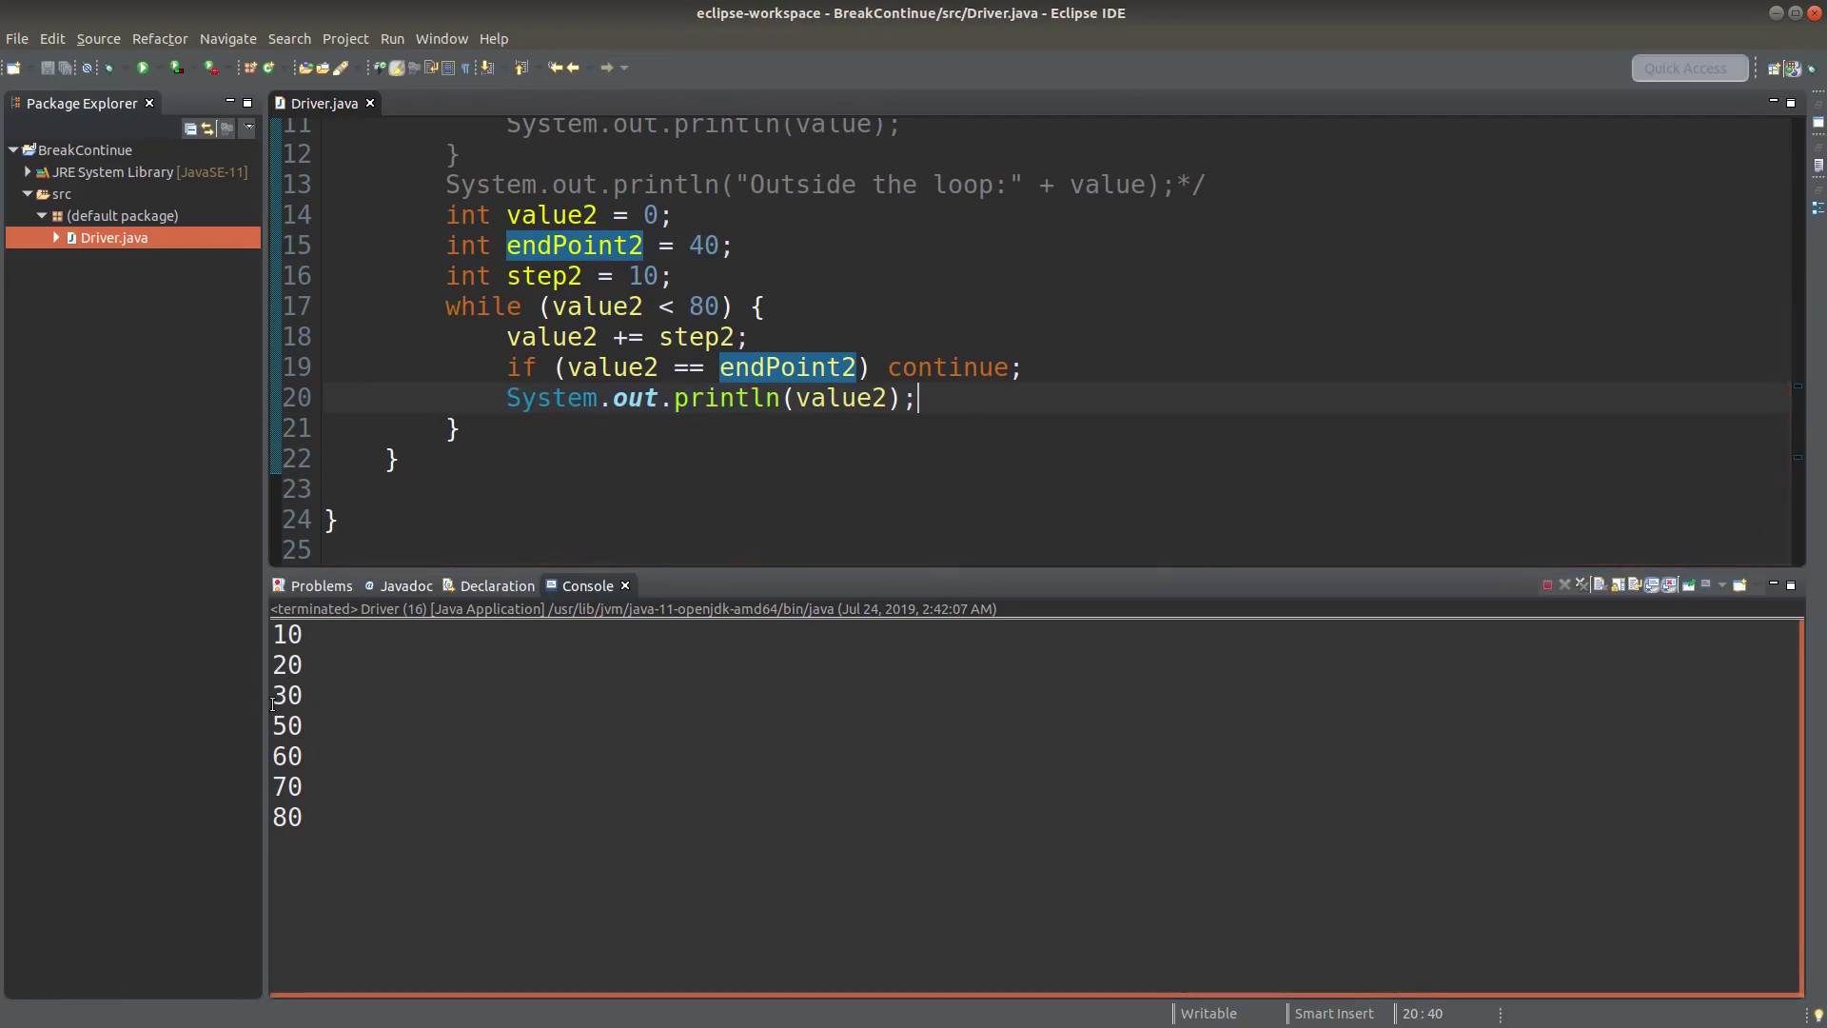
key(F12)
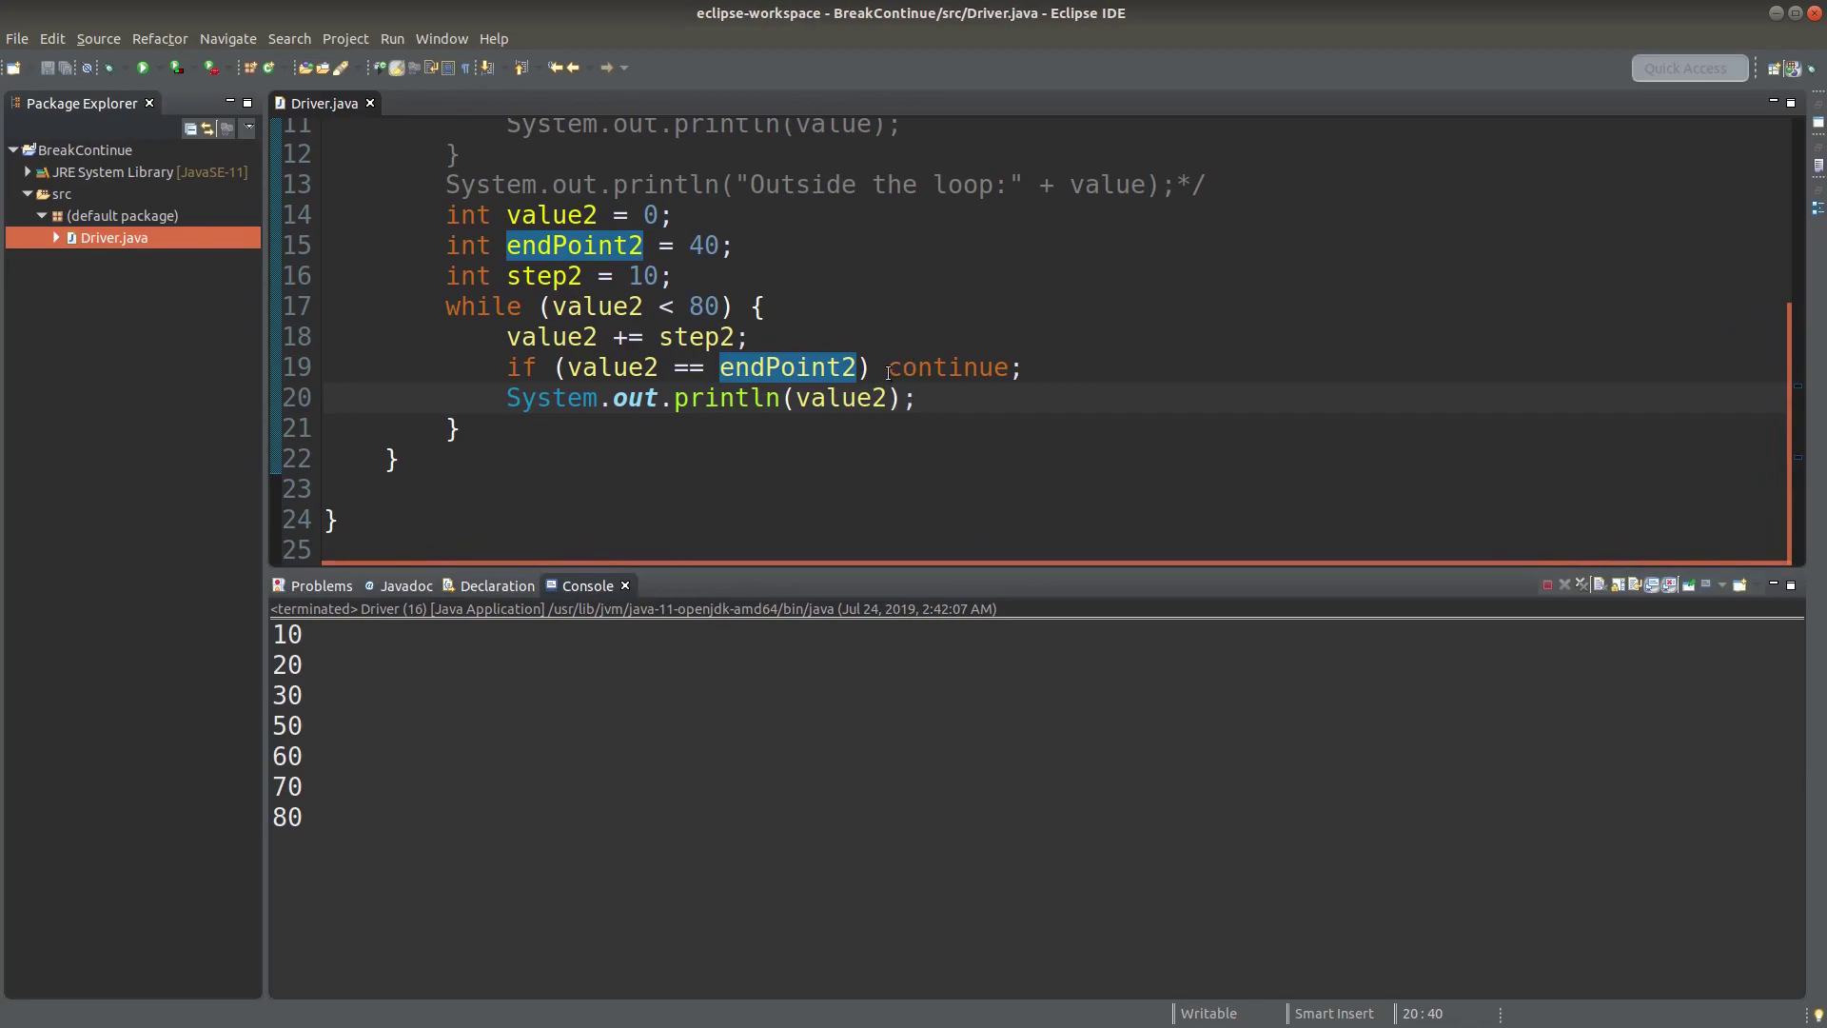
drag(916, 399, 485, 397)
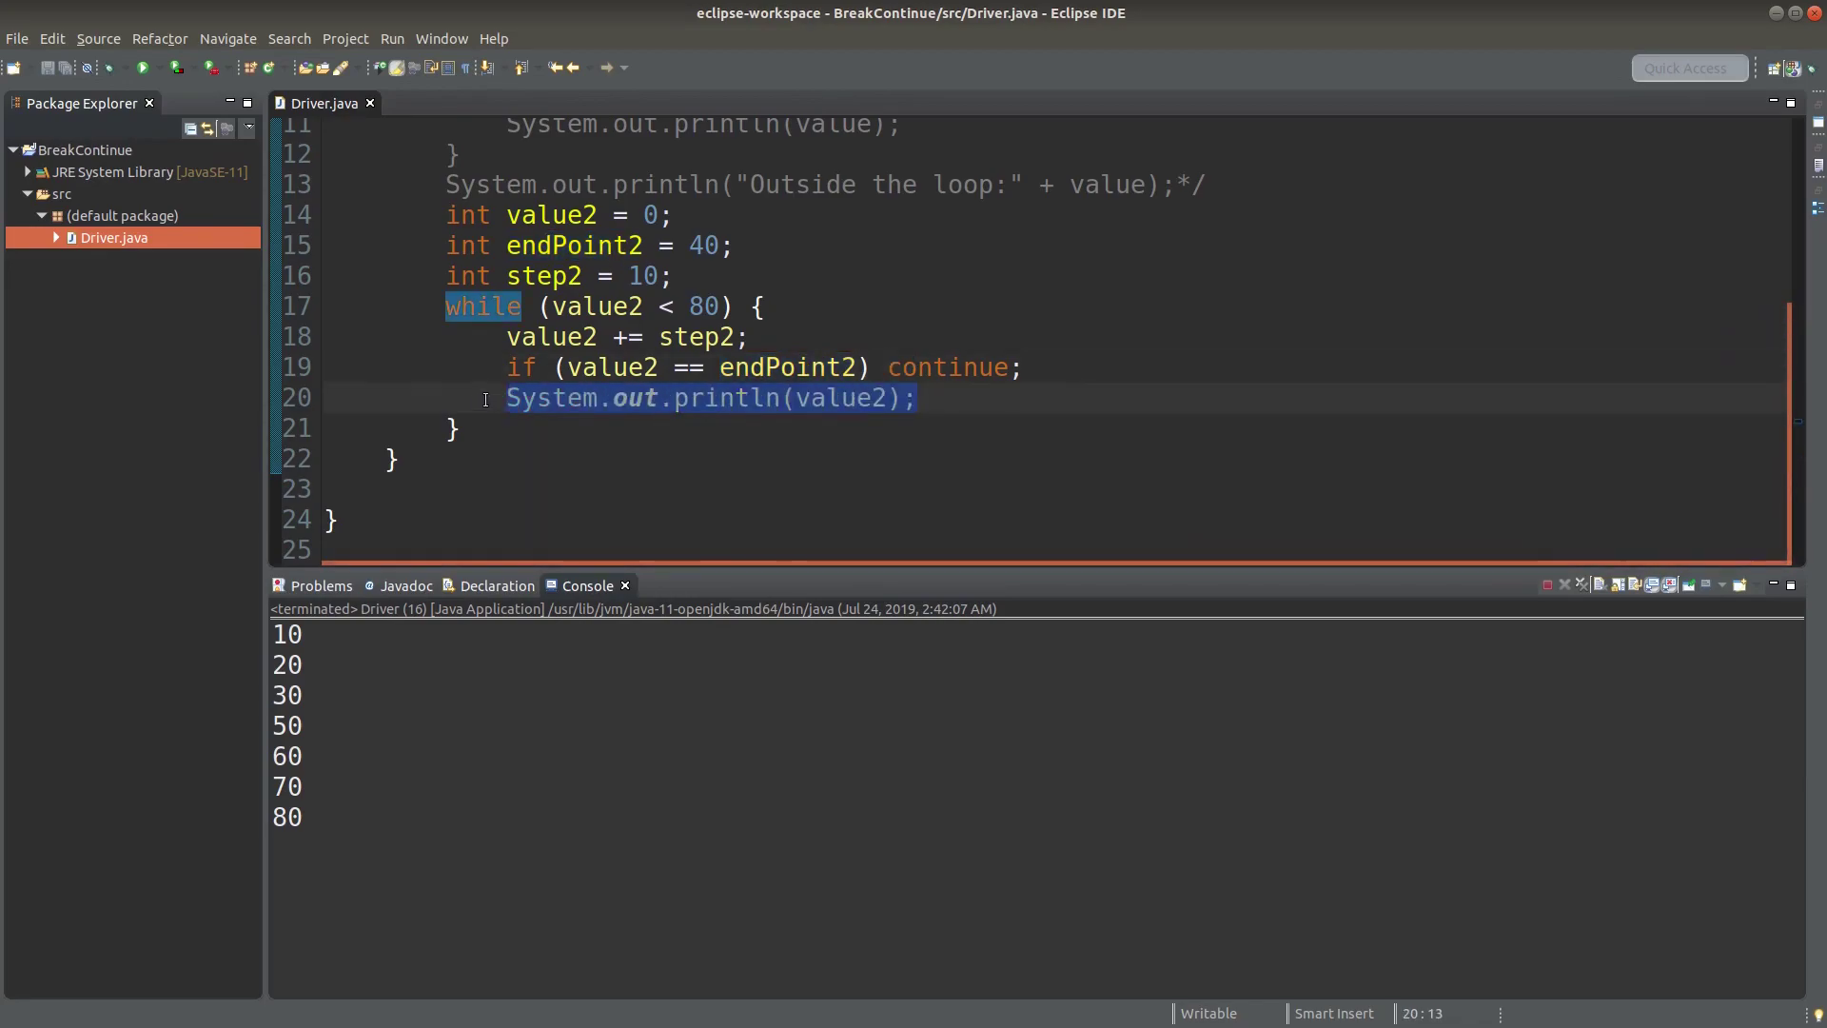
click(485, 399)
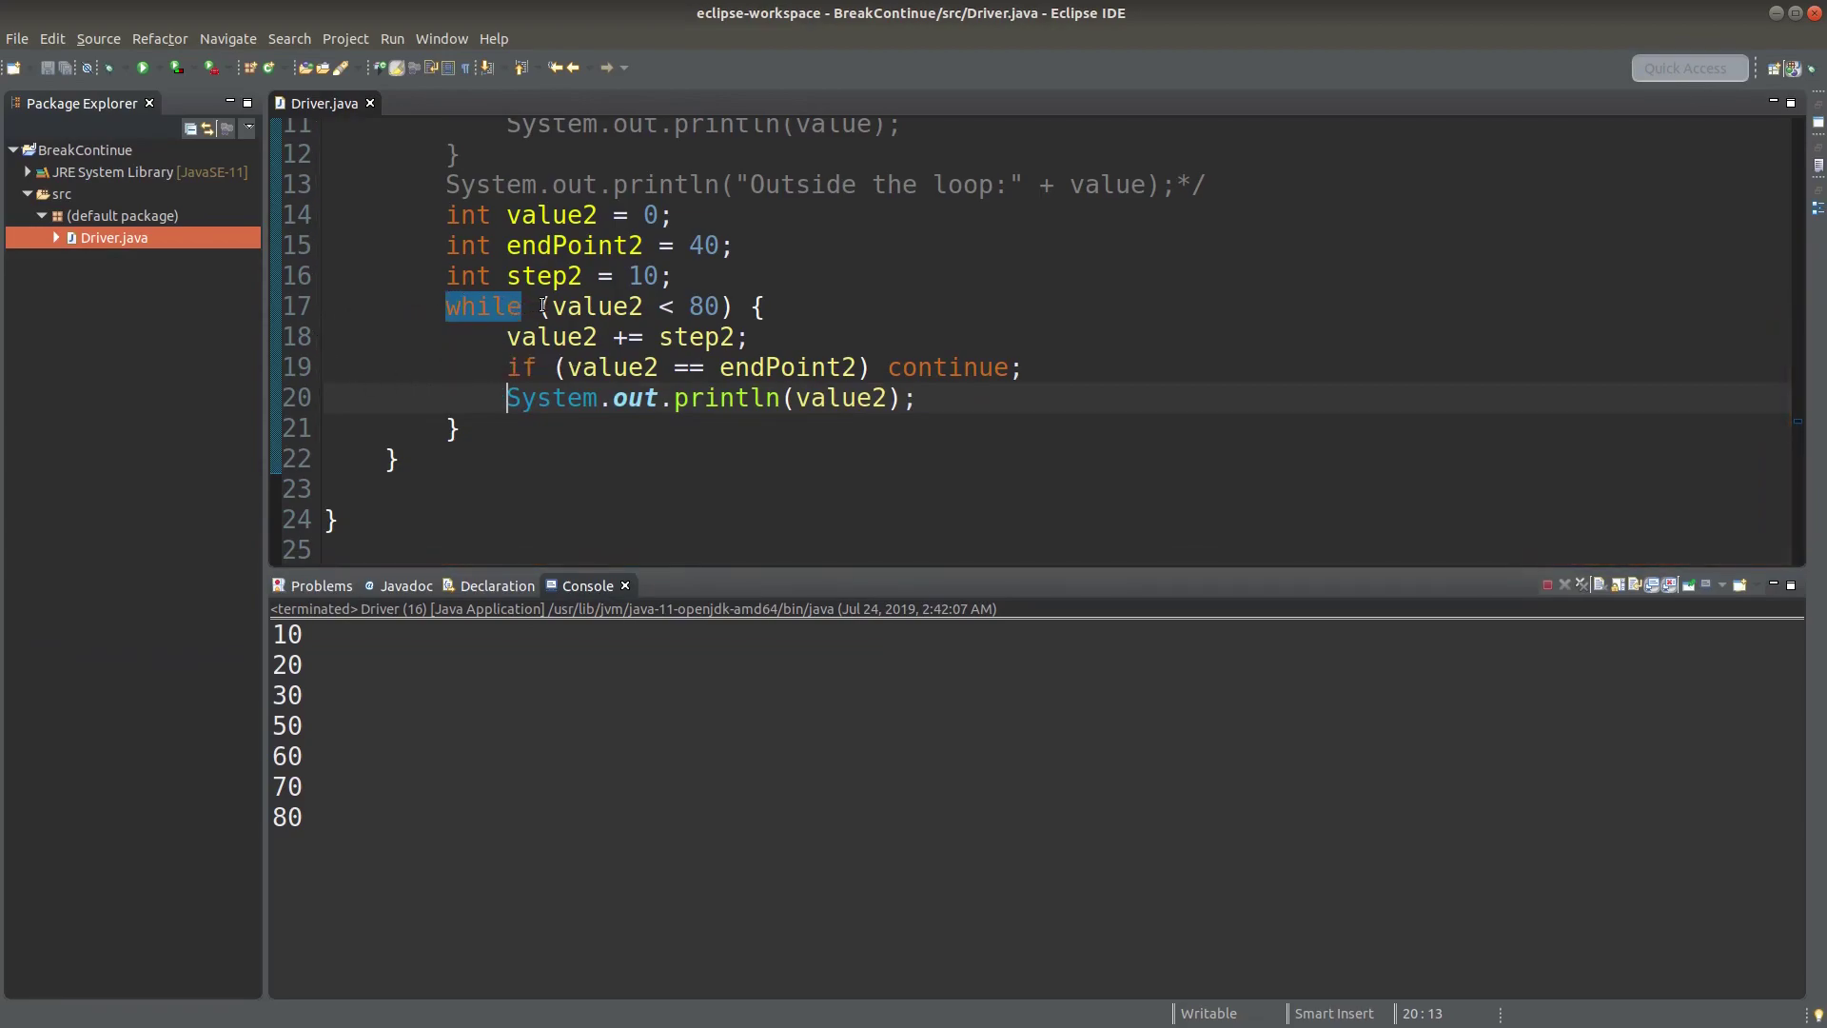
drag(543, 306, 726, 306)
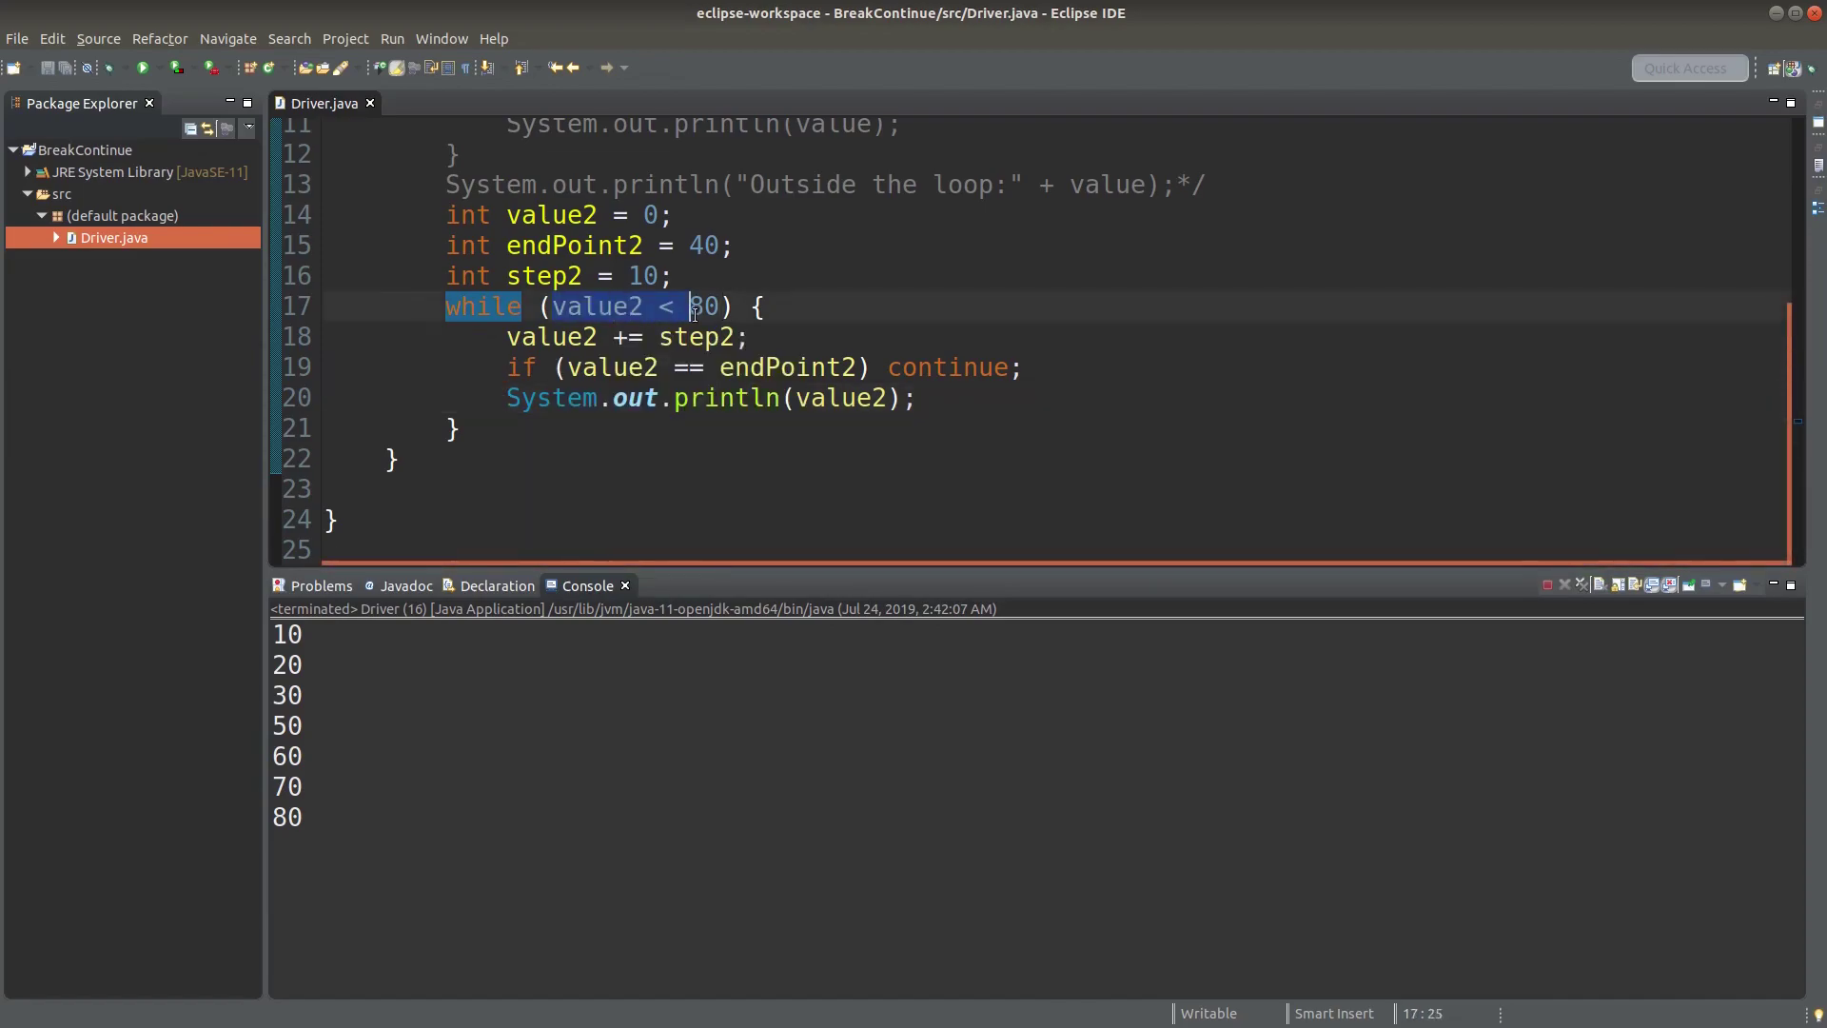
click(544, 305)
drag(543, 306, 725, 307)
click(678, 311)
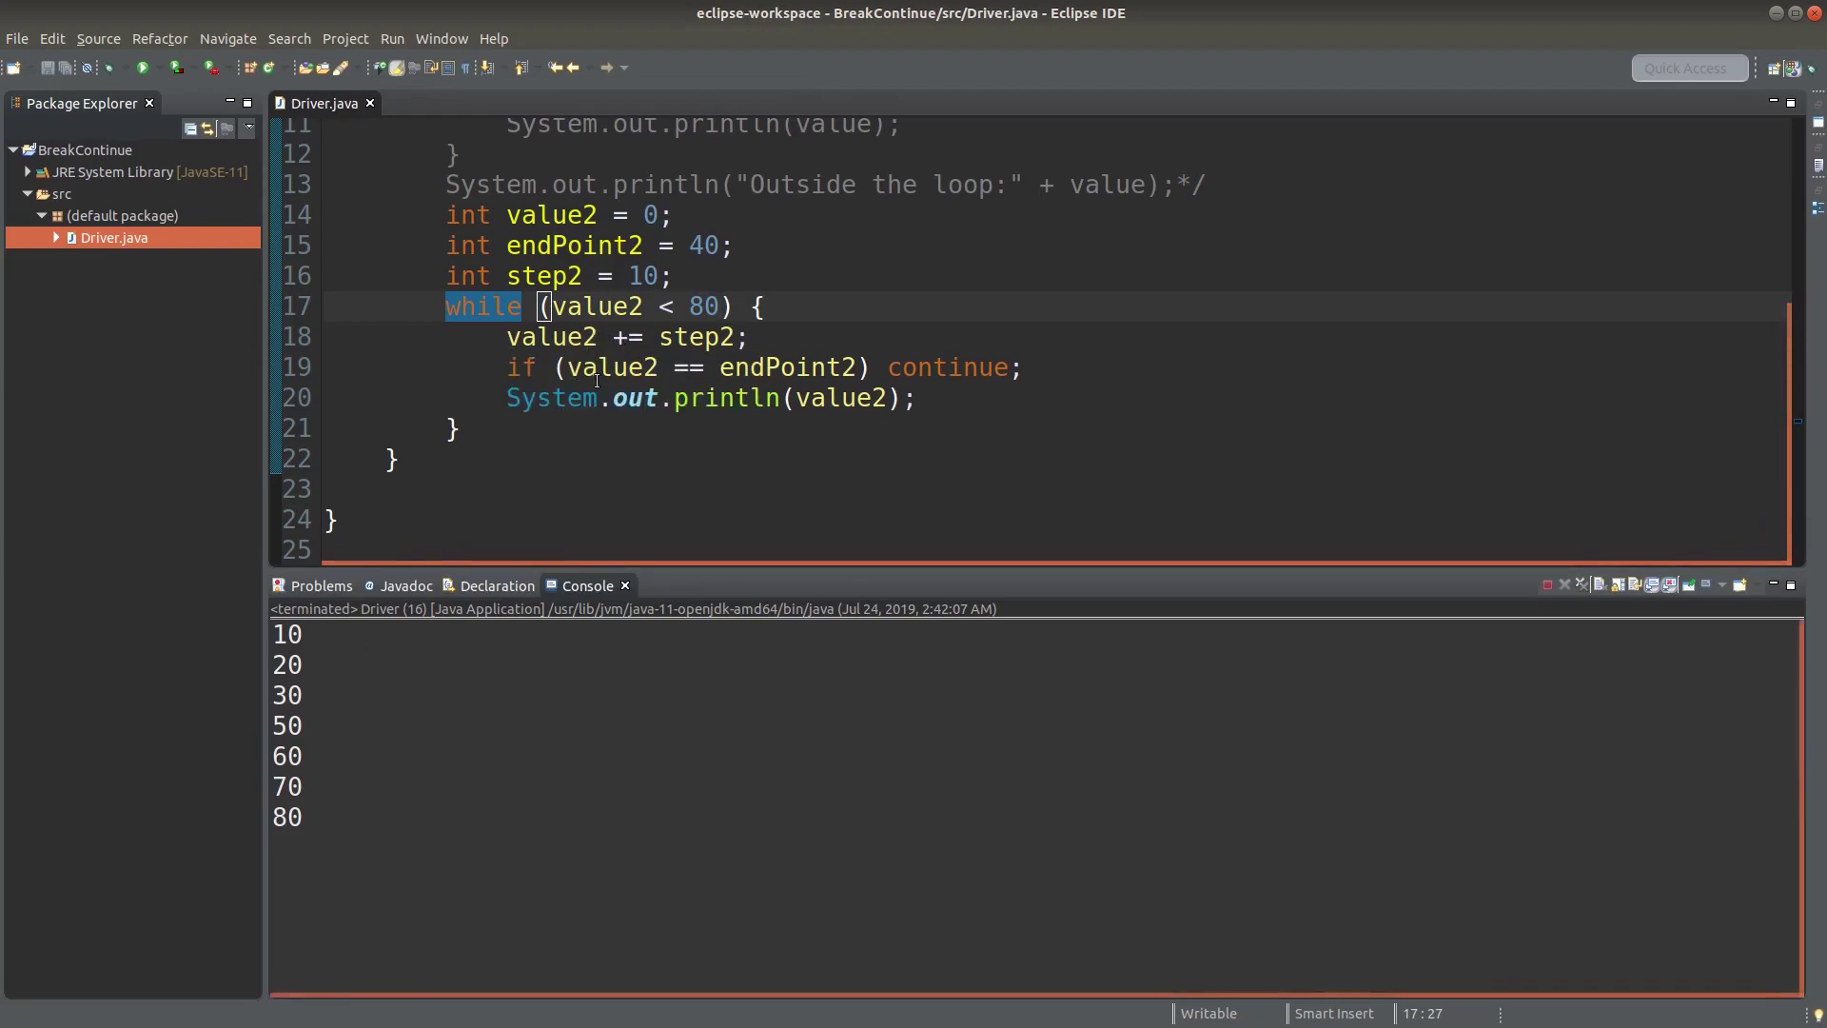
double_click(613, 368)
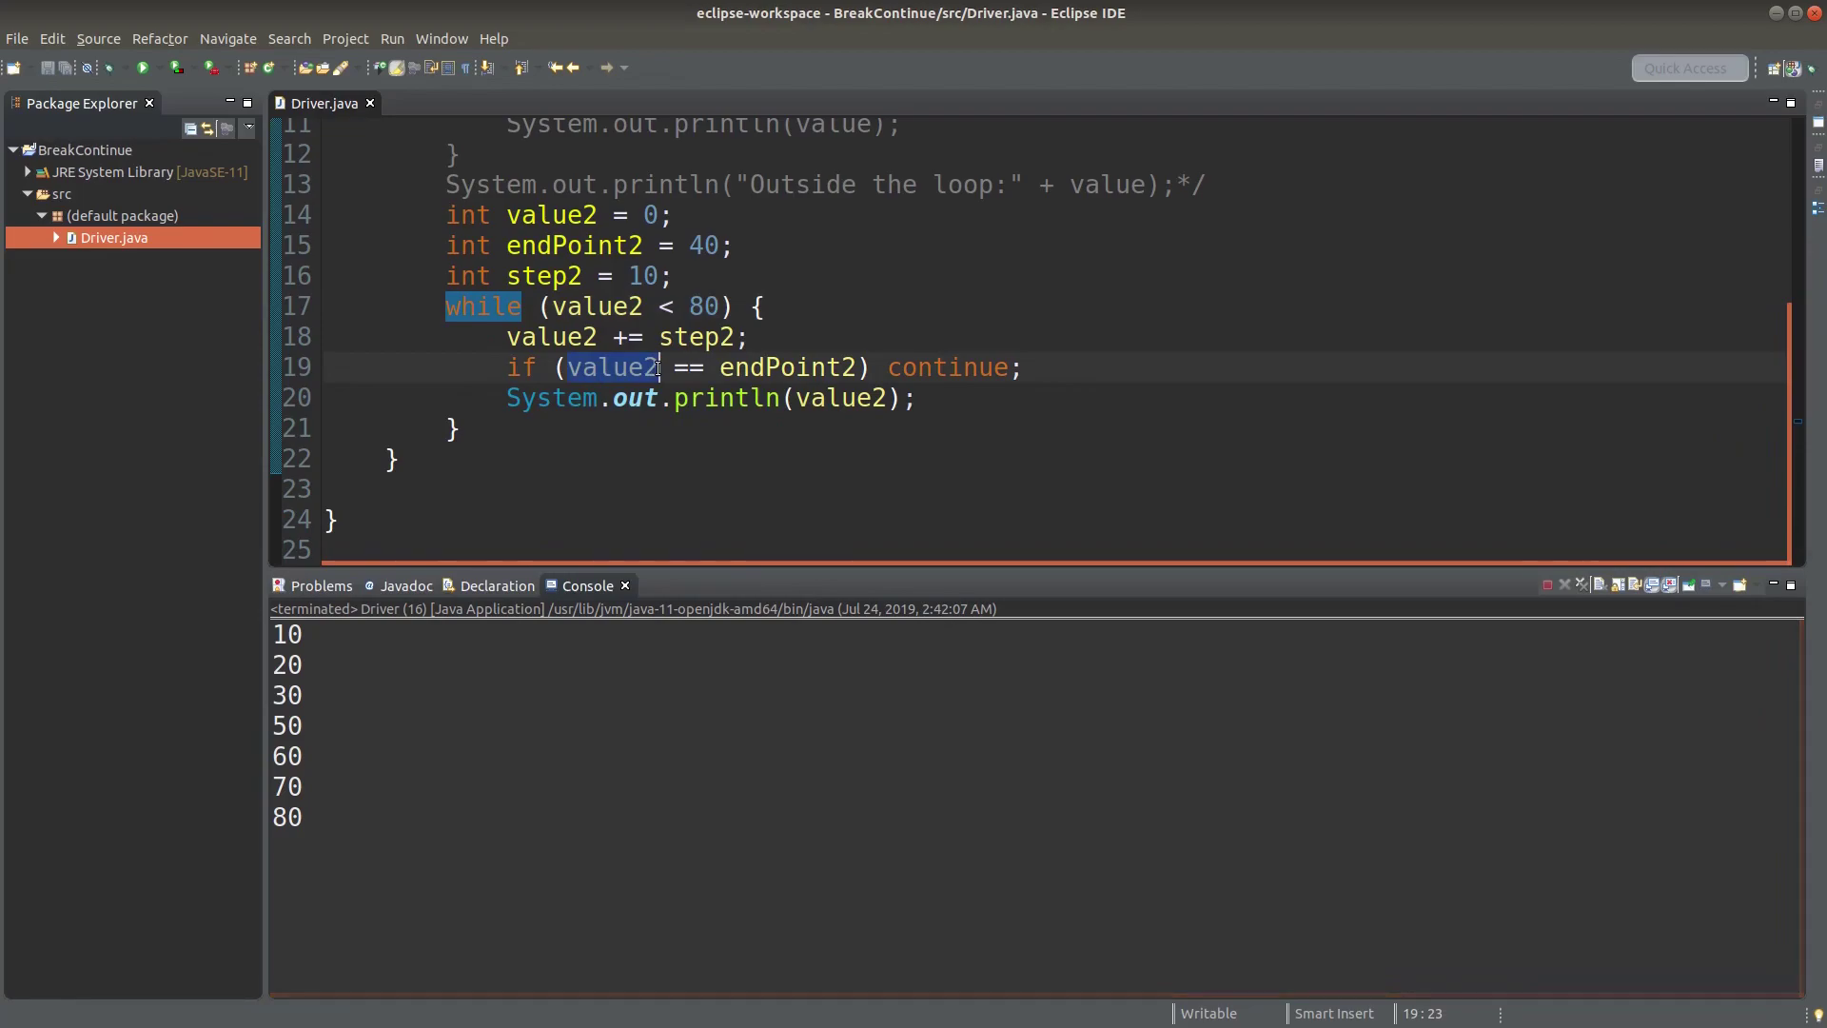
click(720, 367)
drag(722, 368, 857, 367)
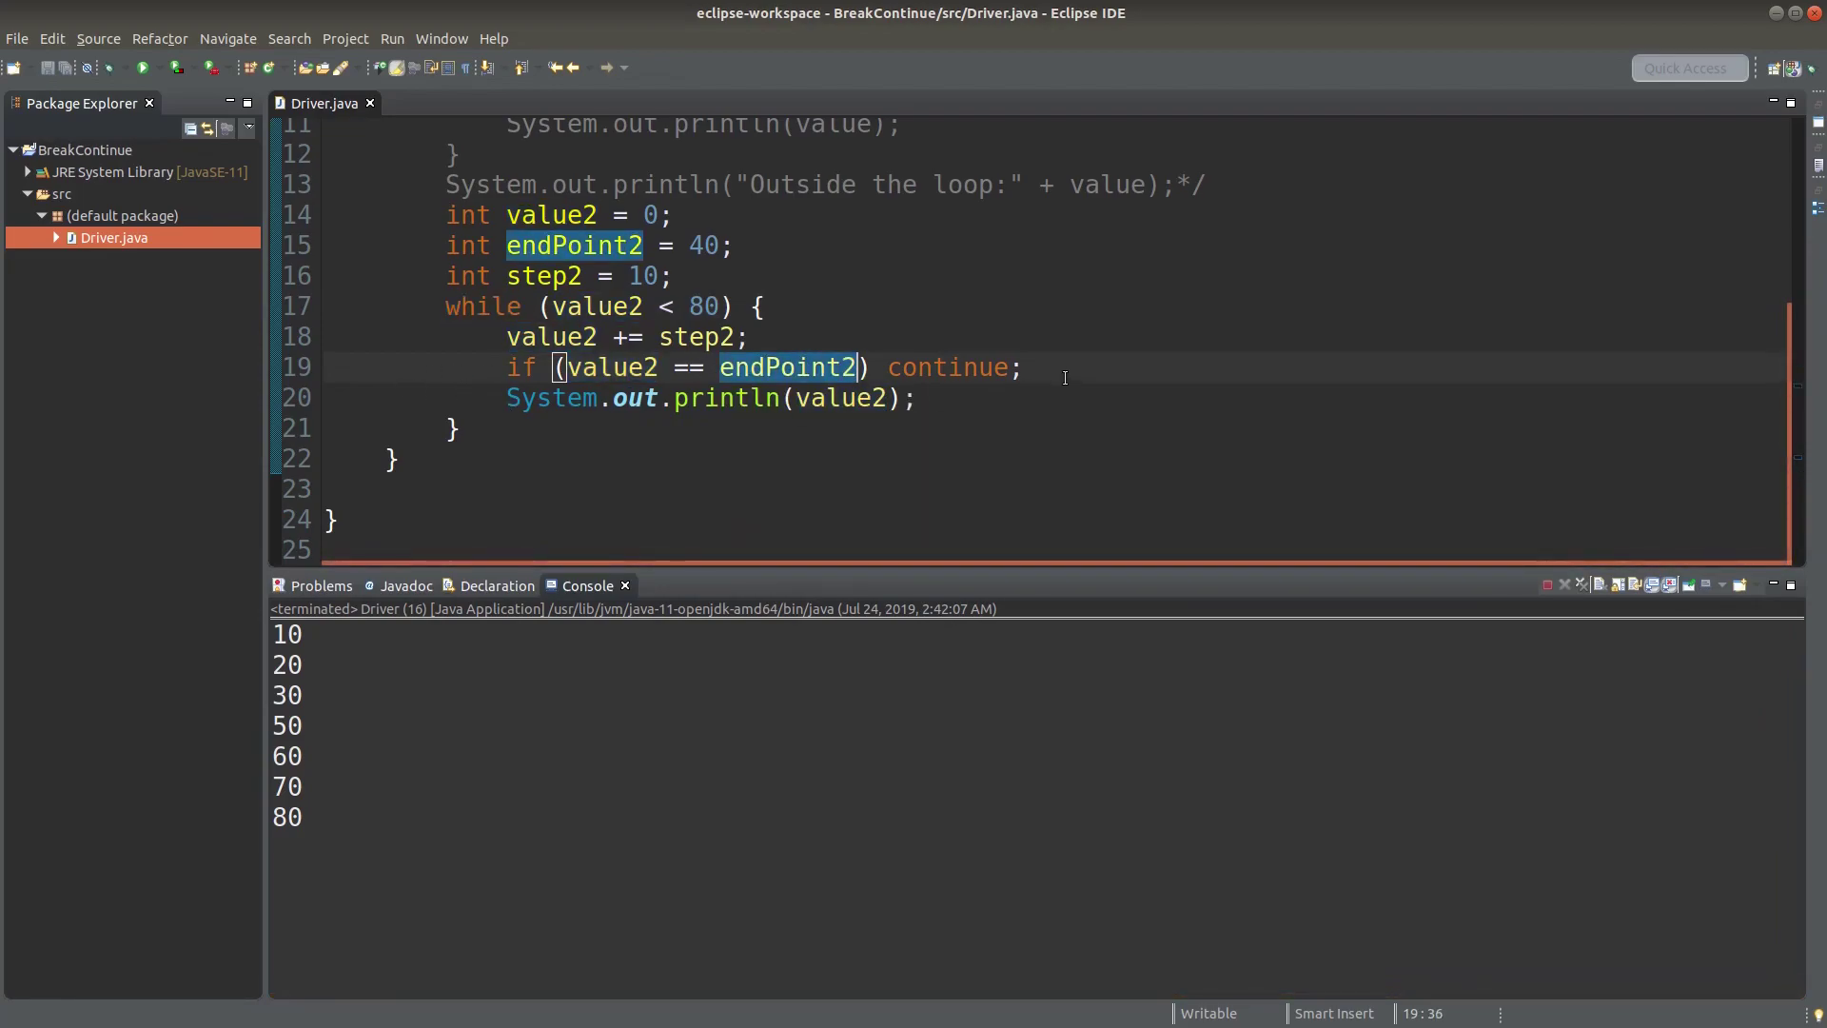
drag(1025, 366, 889, 368)
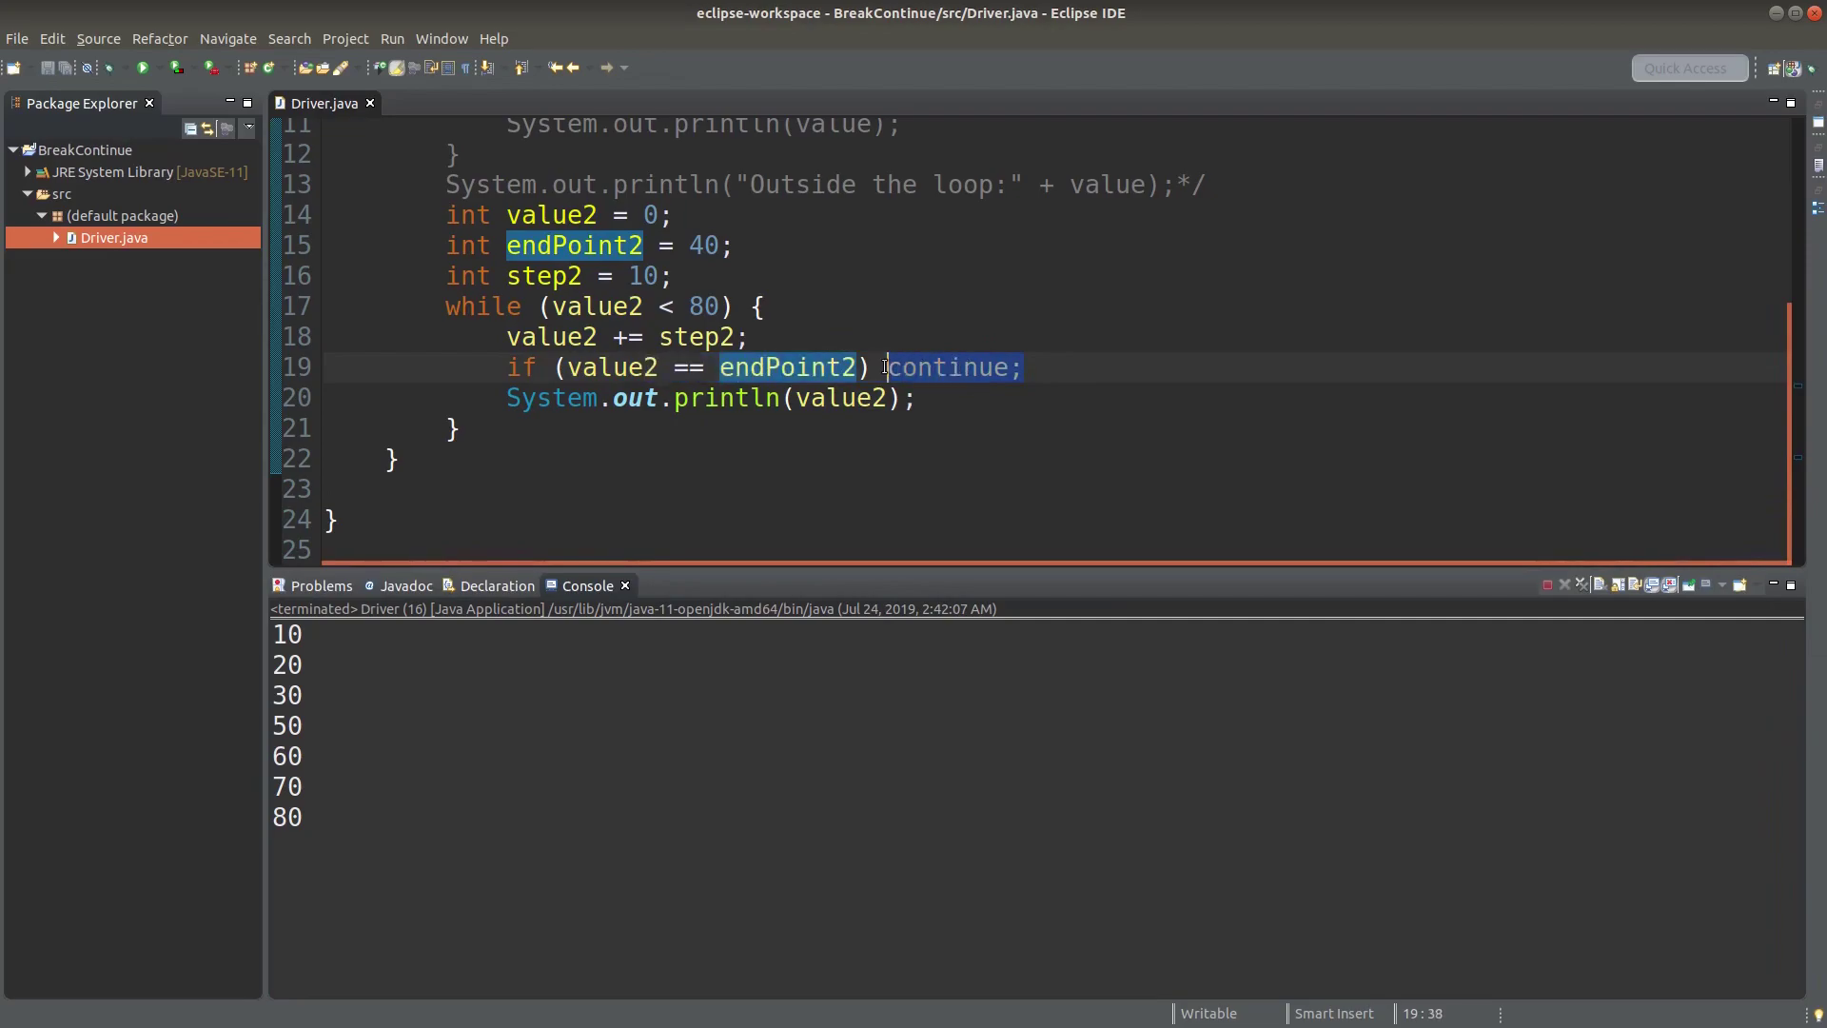
click(320, 724)
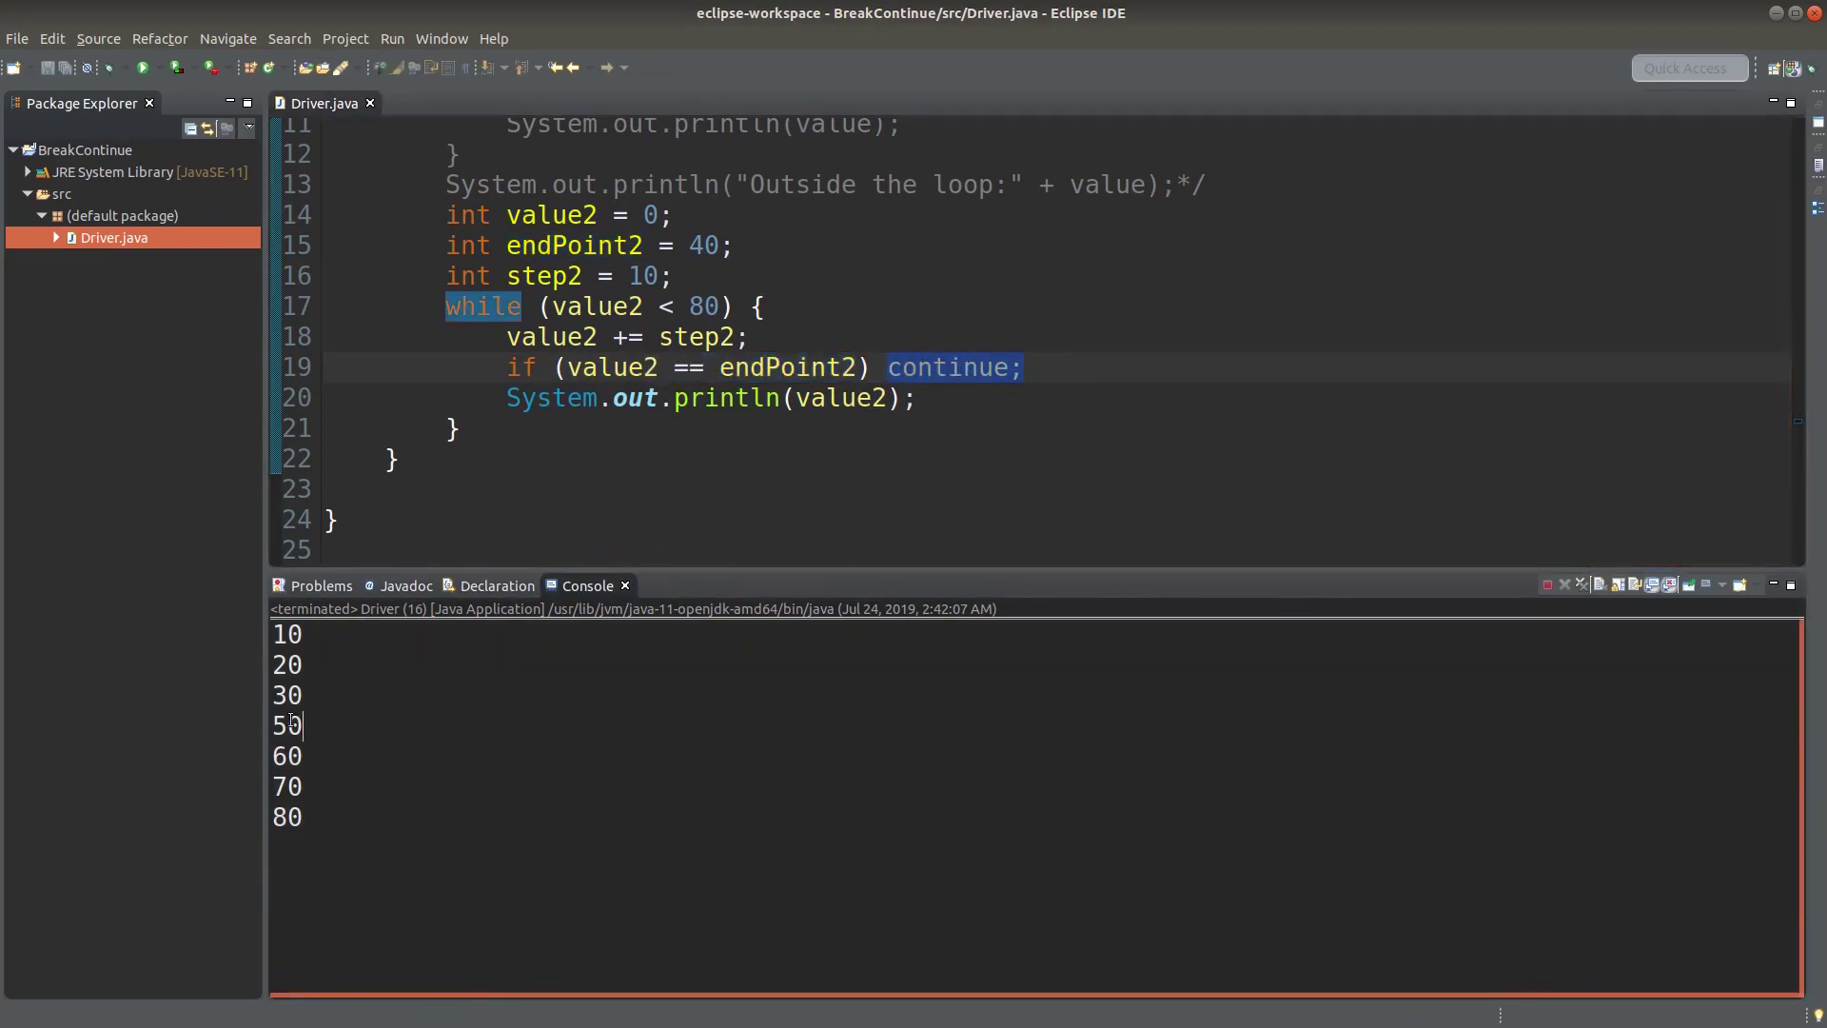
double_click(321, 724)
click(321, 730)
drag(305, 755, 274, 756)
double_click(287, 787)
click(286, 787)
double_click(287, 817)
click(307, 817)
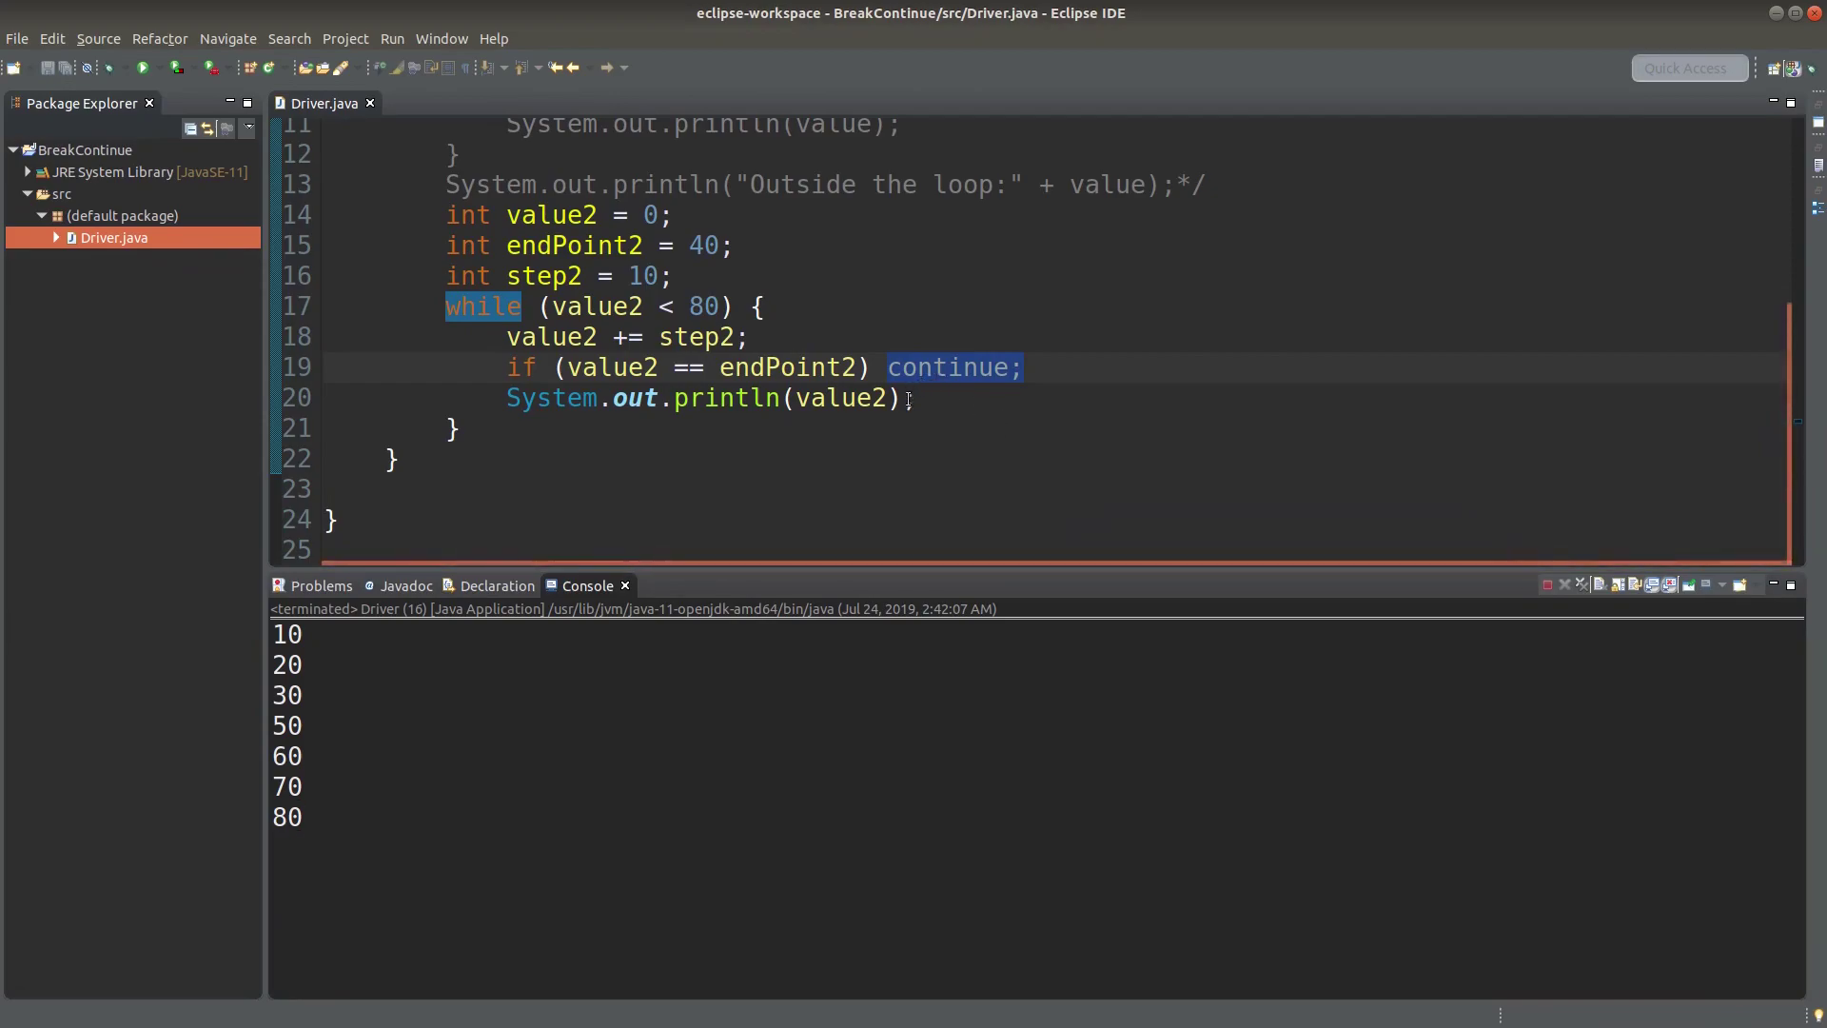
scroll(1114, 483, up, 7)
drag(844, 324, 916, 324)
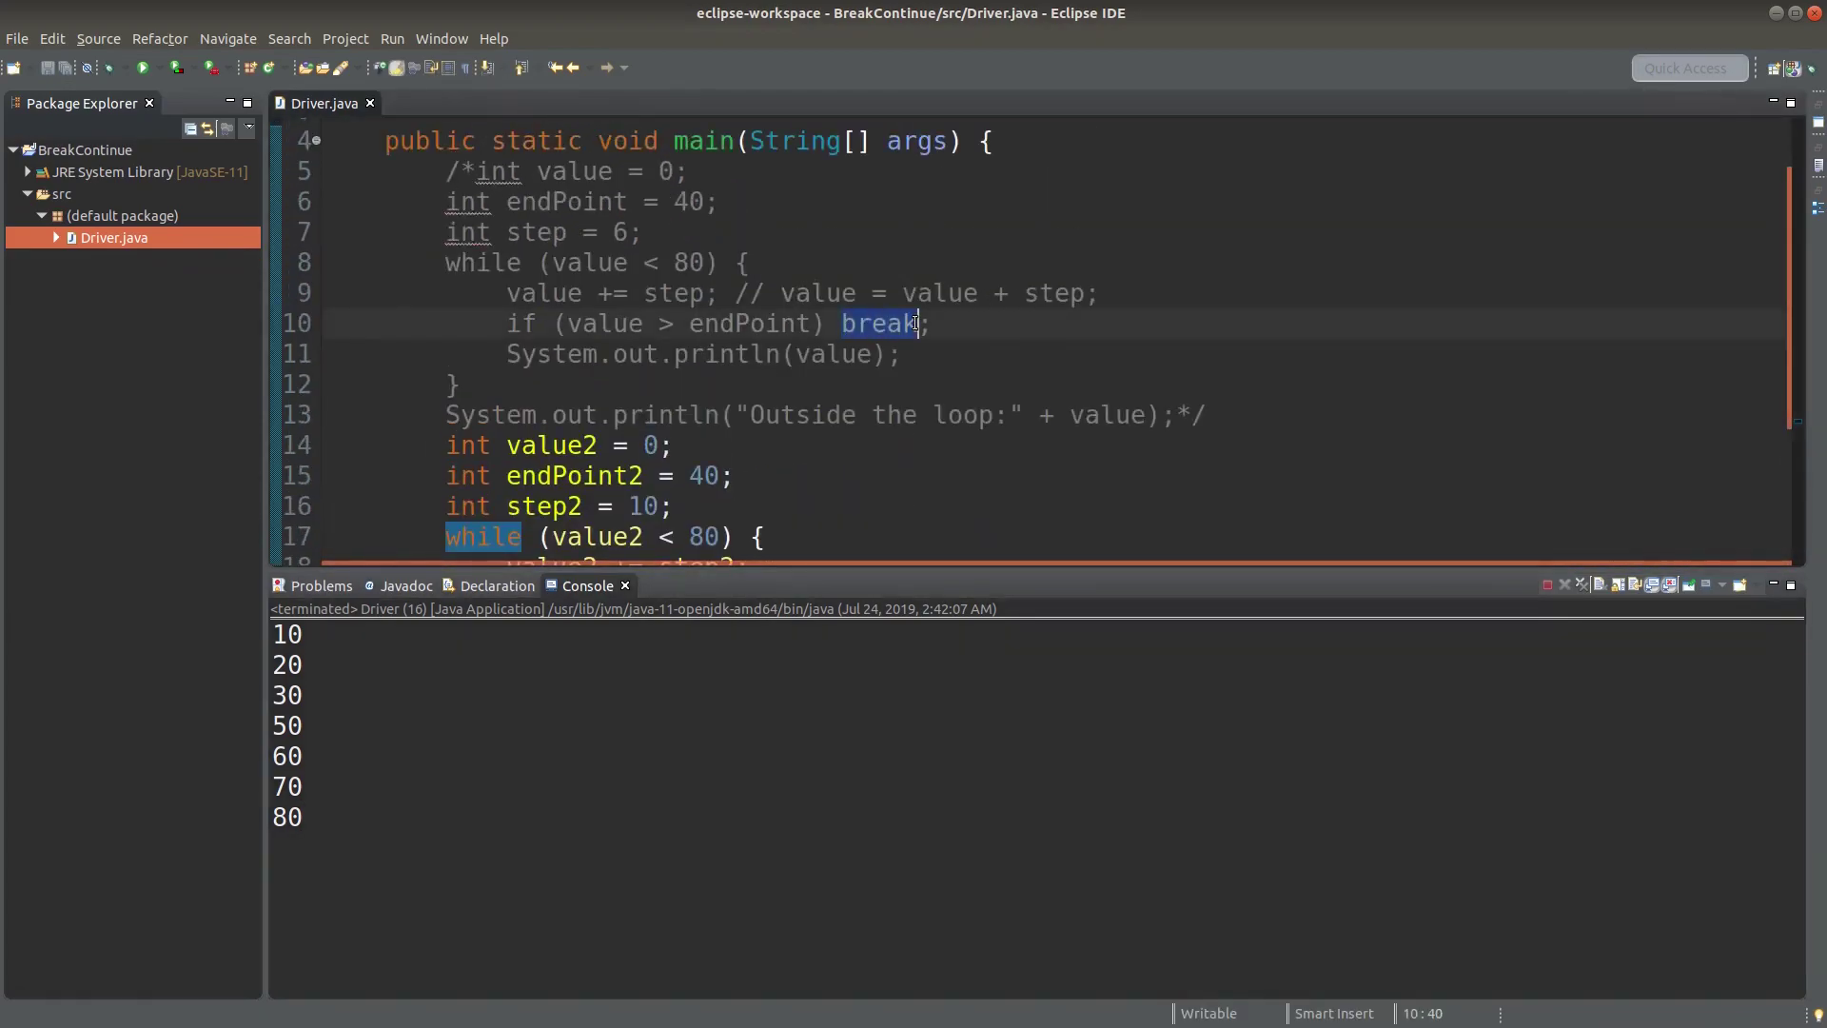
scroll(948, 320, down, 6)
drag(888, 427, 1014, 426)
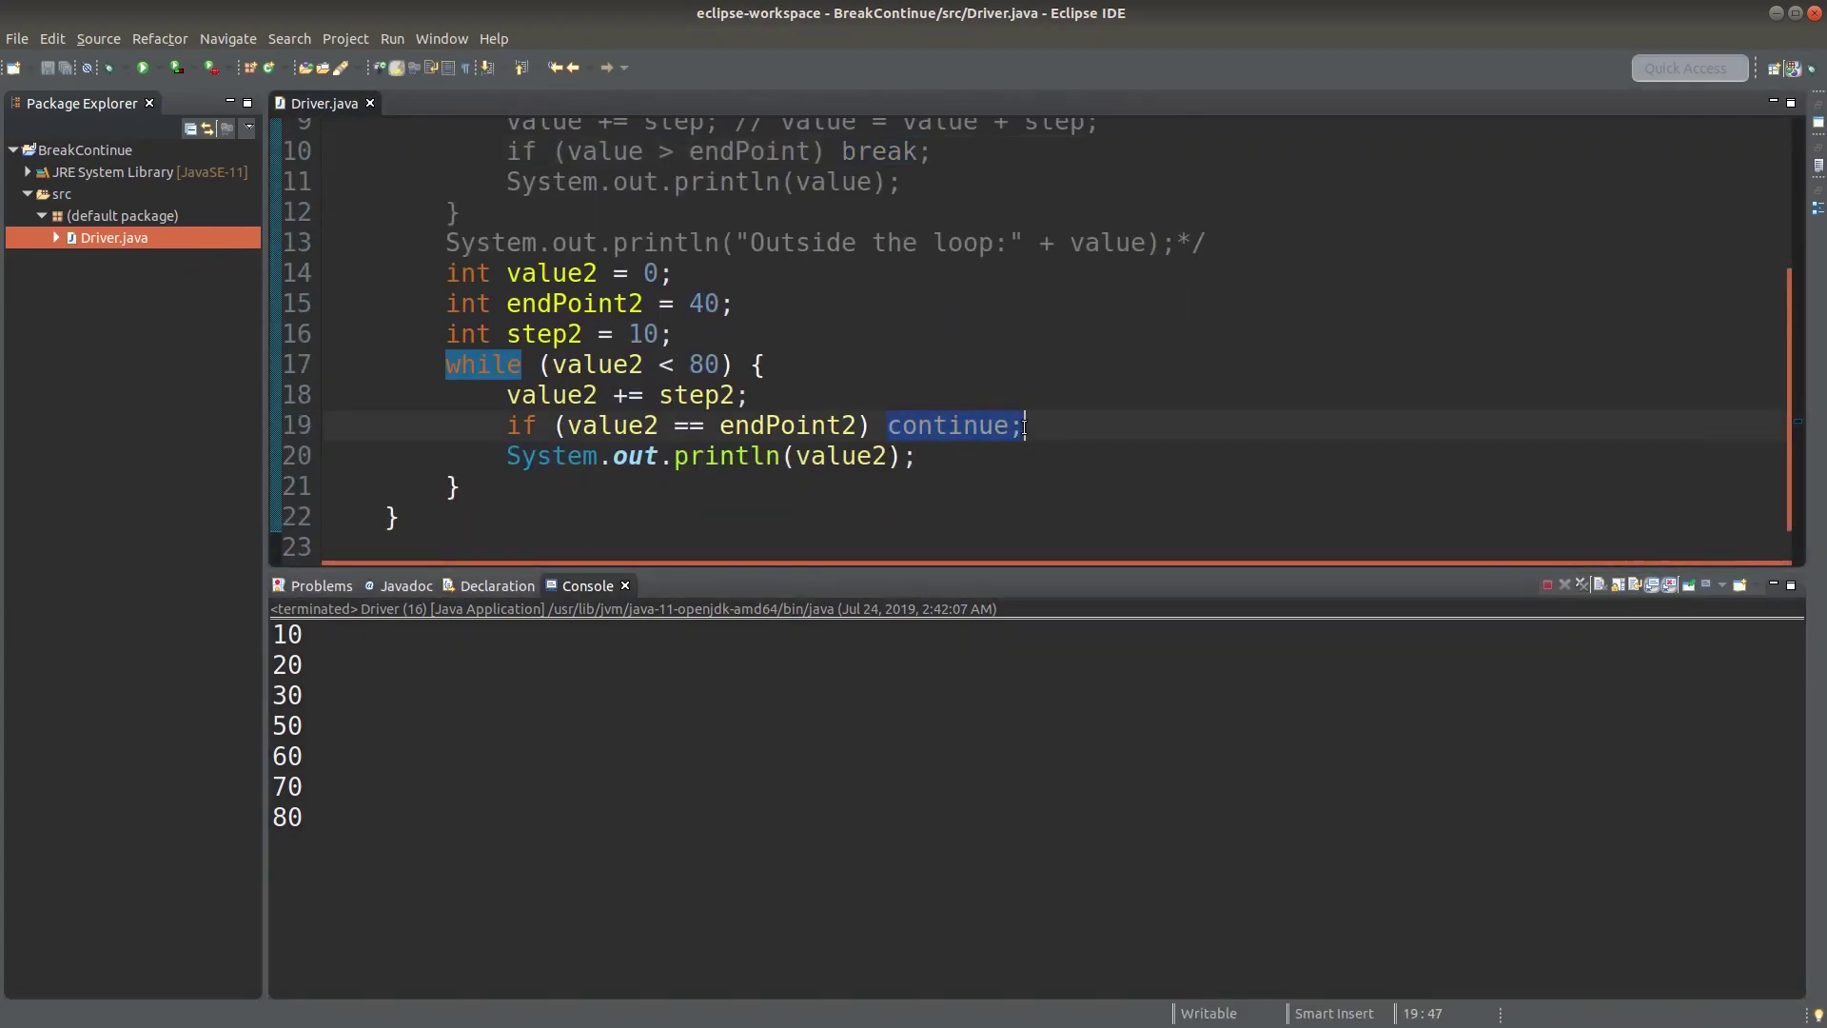